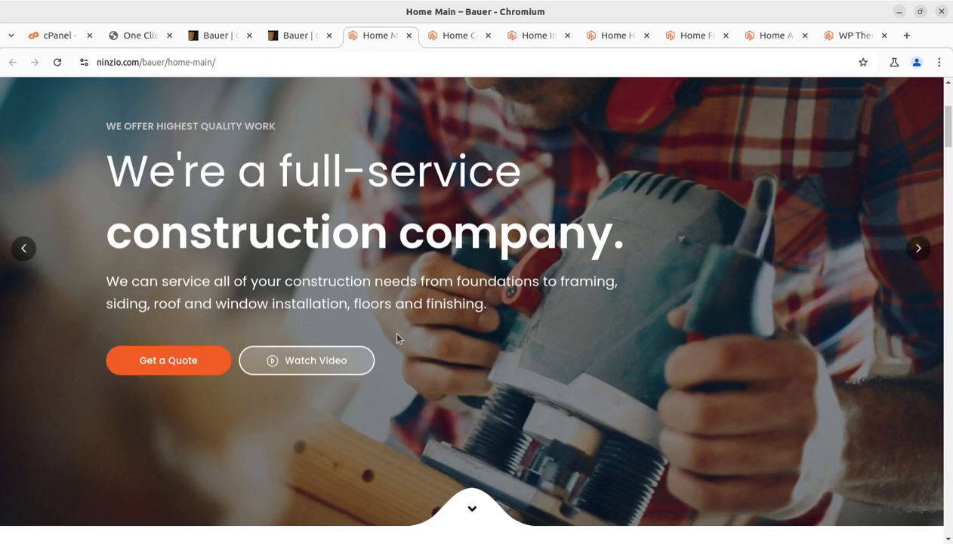
- Review the Bauer Home Main demo's hero area and the Home Construction demo down to its latest projects section
scroll(398, 338, "up", 2)
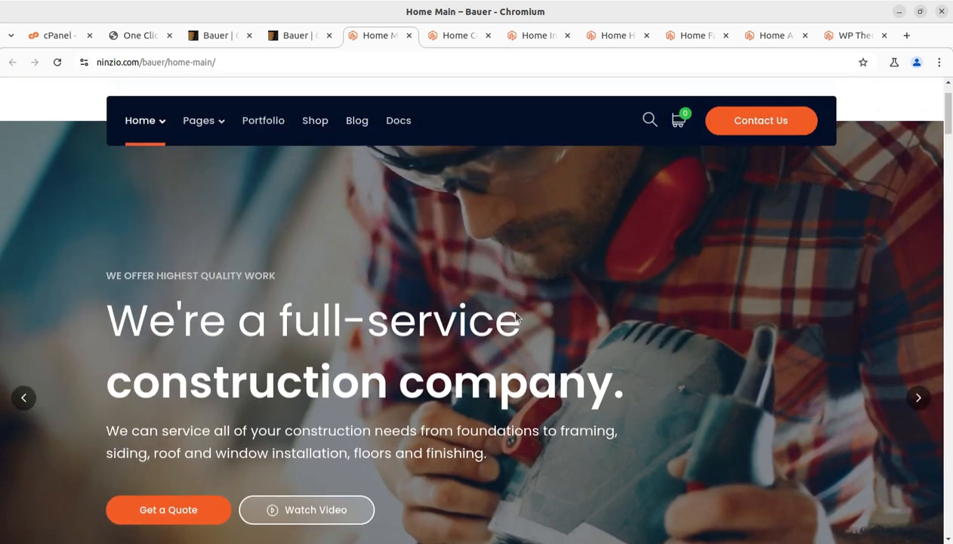
left_click(452, 38)
scroll(364, 319, "down", 5)
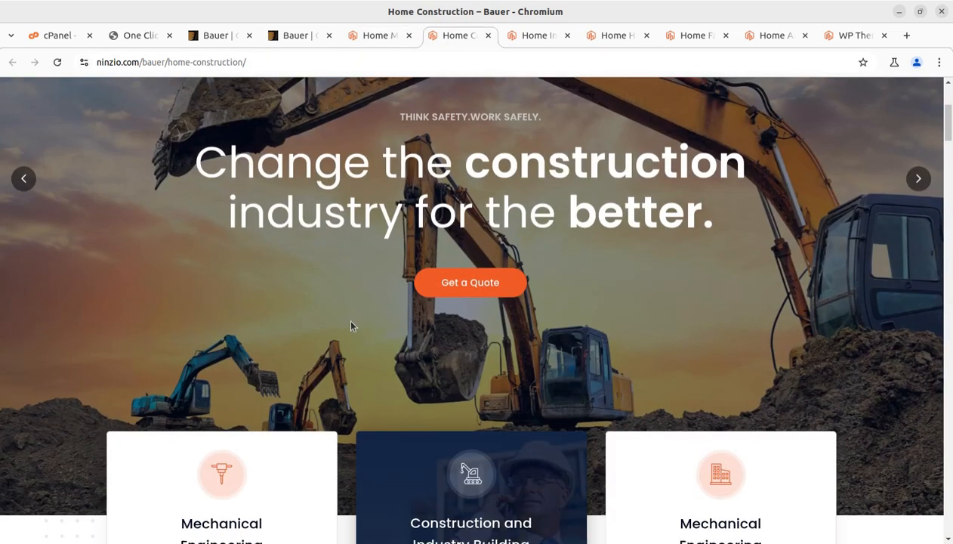
scroll(792, 415, "down", 7)
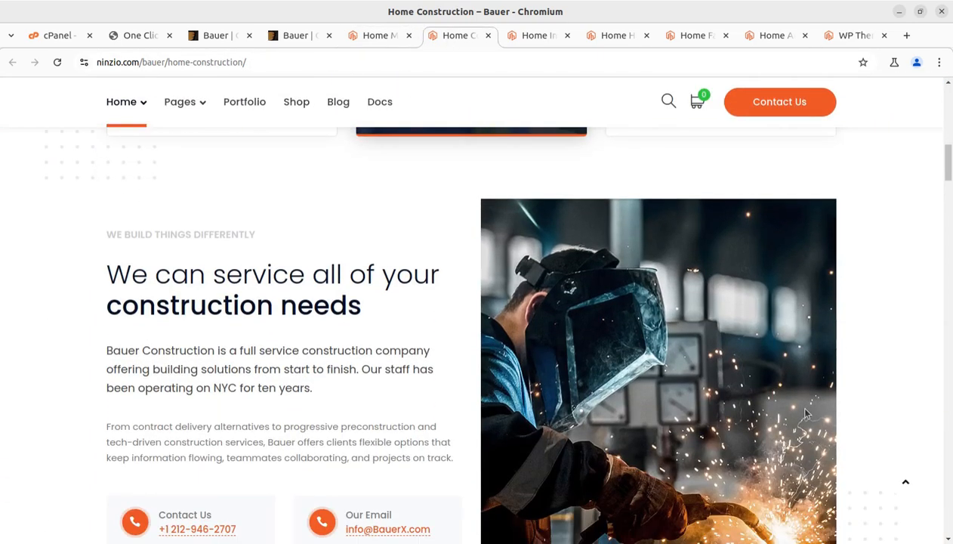
scroll(383, 487, "down", 4)
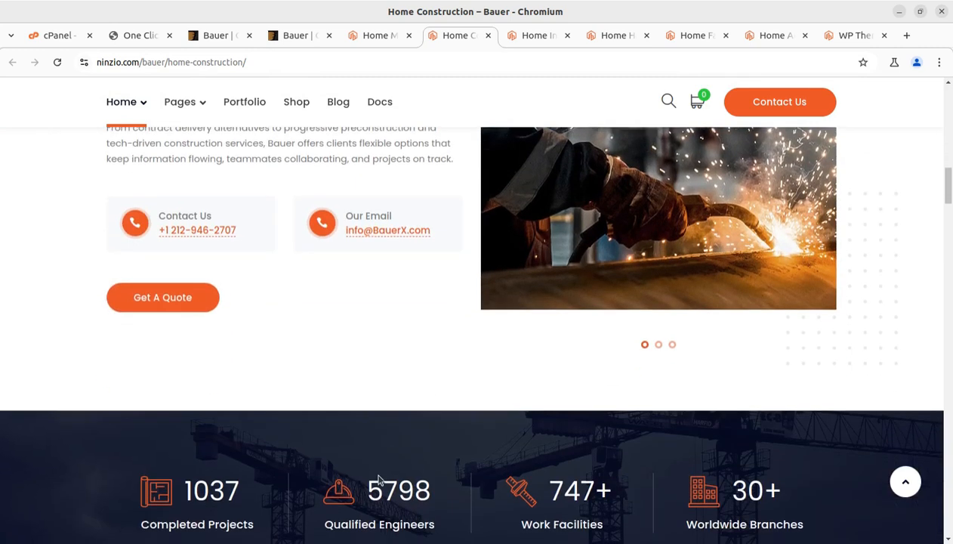
scroll(392, 402, "down", 3)
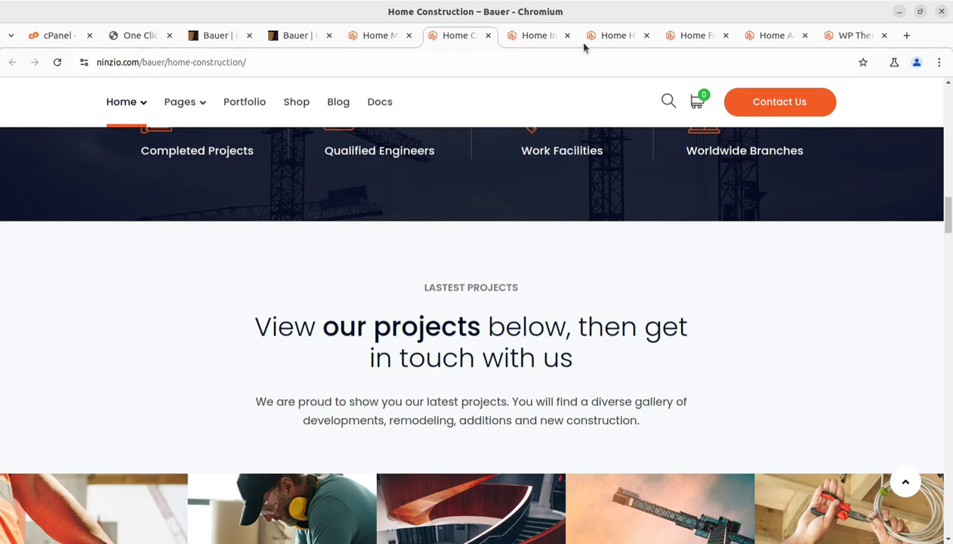
- Look through the Bauer Industrial, Handyman, Factory and Architecture home page demos
left_click(536, 37)
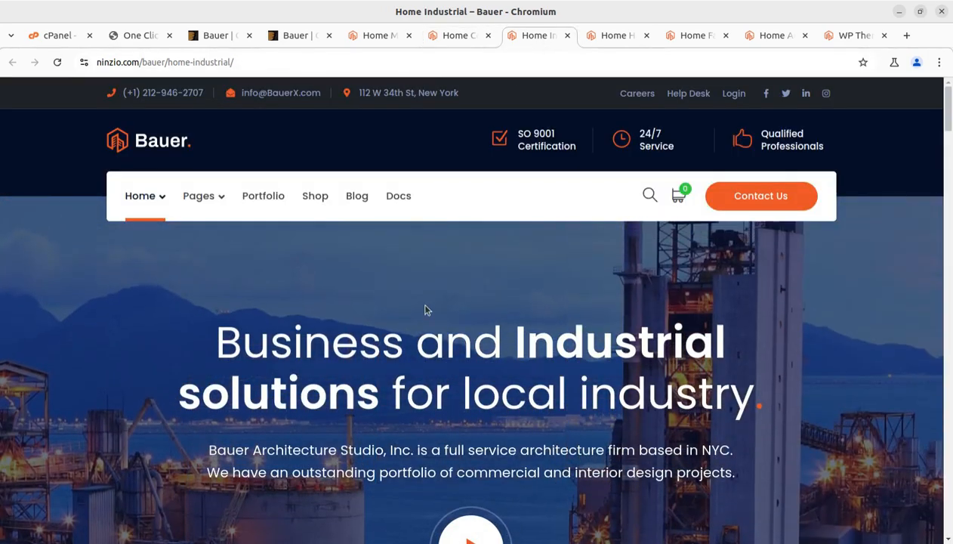
left_click(613, 37)
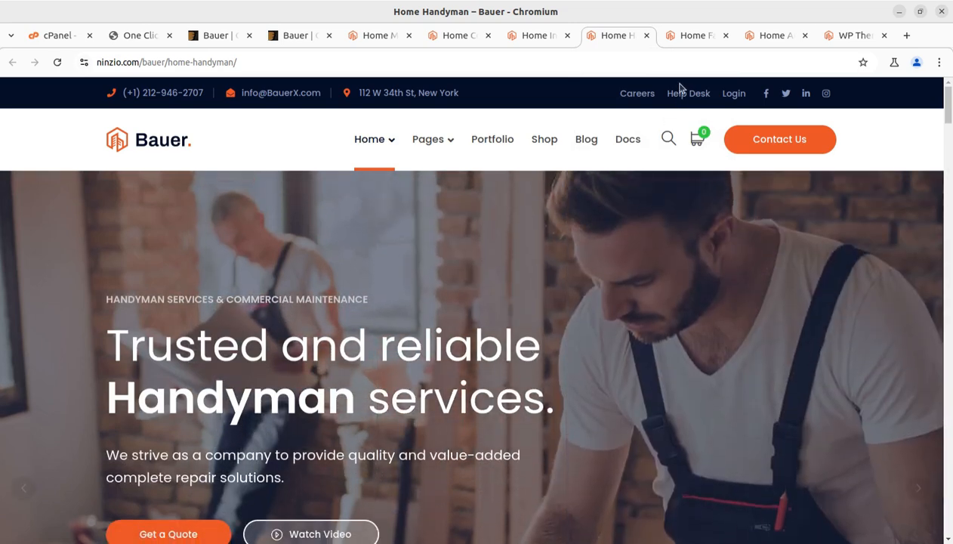
left_click(680, 35)
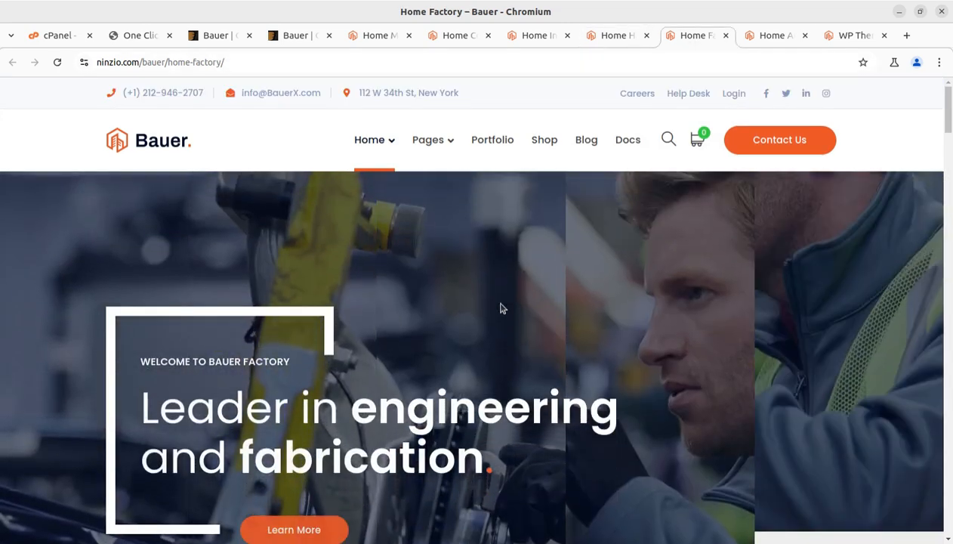
left_click(771, 38)
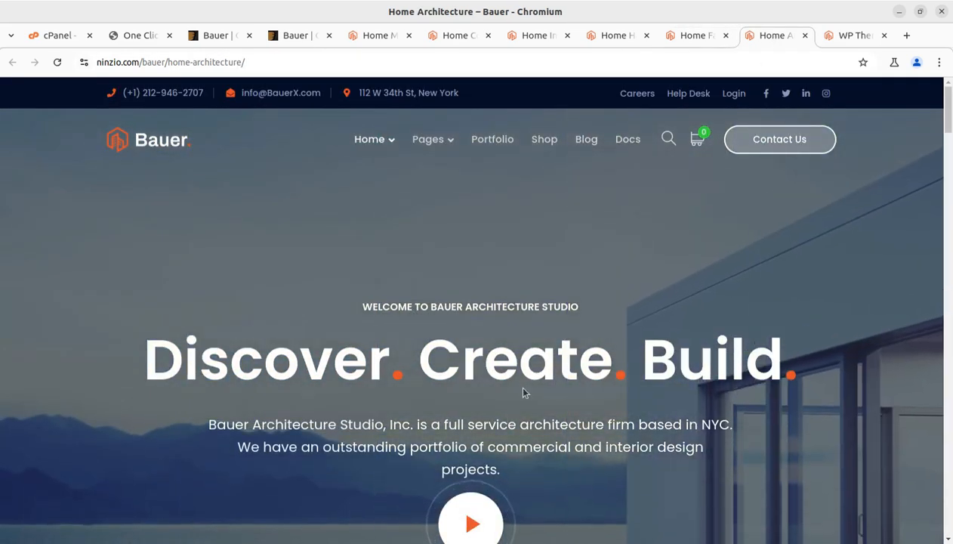
scroll(495, 340, "down", 2)
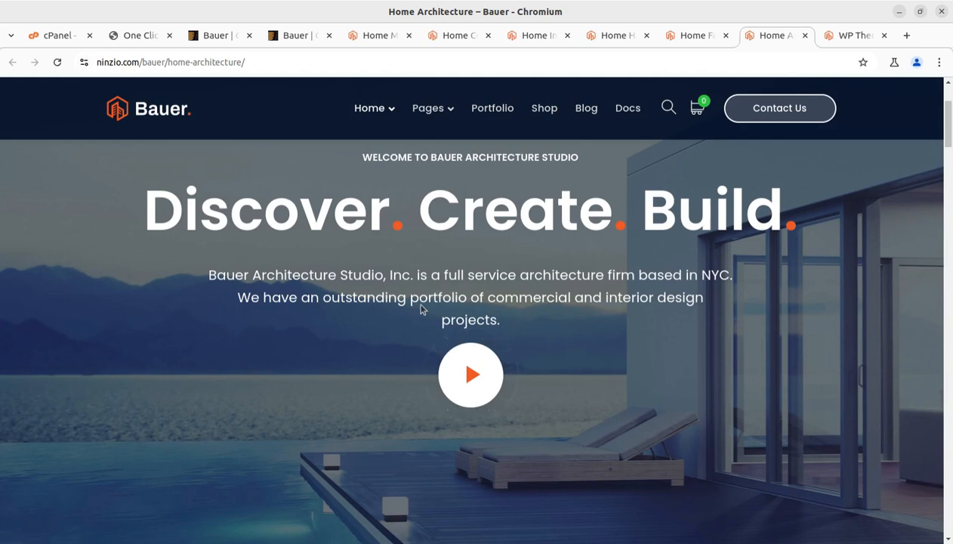
scroll(316, 216, "up", 2)
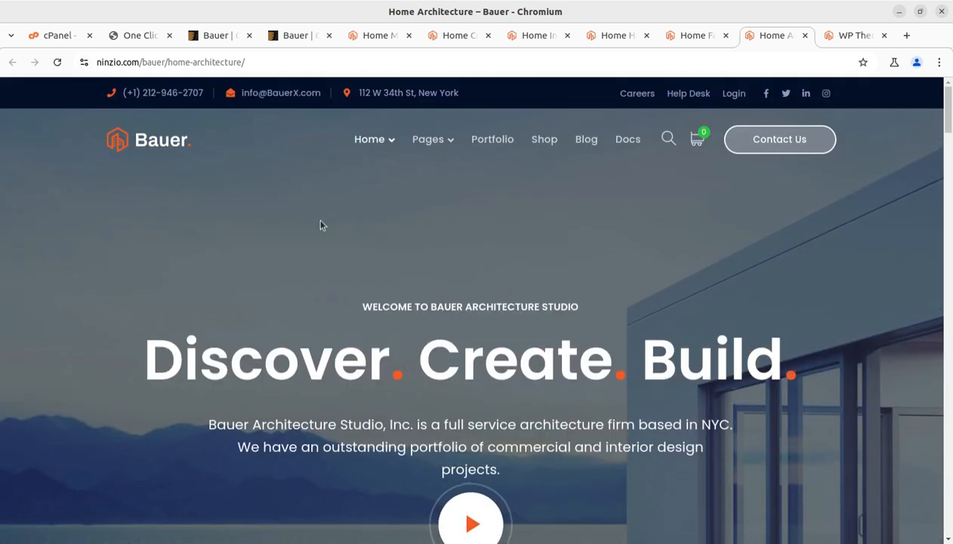
- Examine the Main, Construction and Industrial demo thumbnails in the ThemeForest full-screen preview of Bauer
left_click(295, 38)
scroll(602, 425, "up", 5)
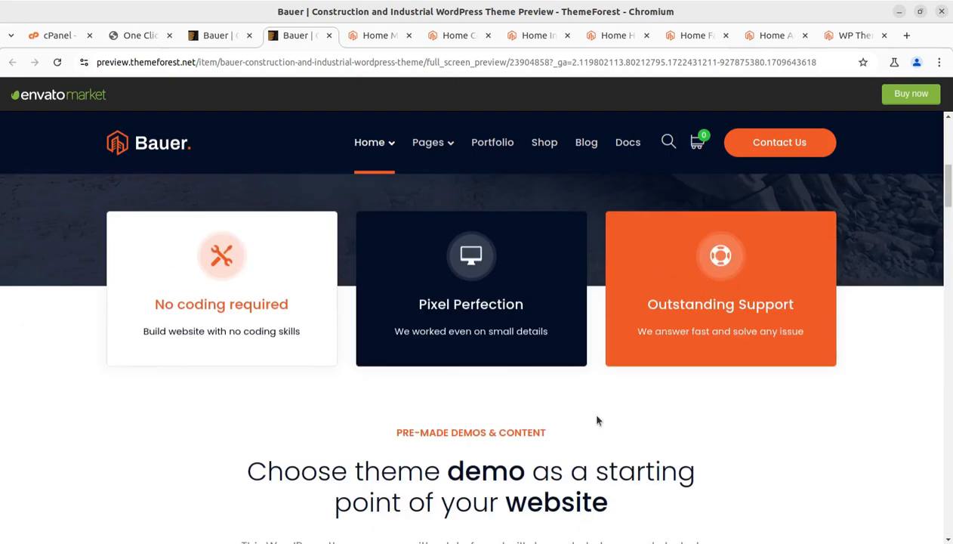
scroll(597, 421, "down", 8)
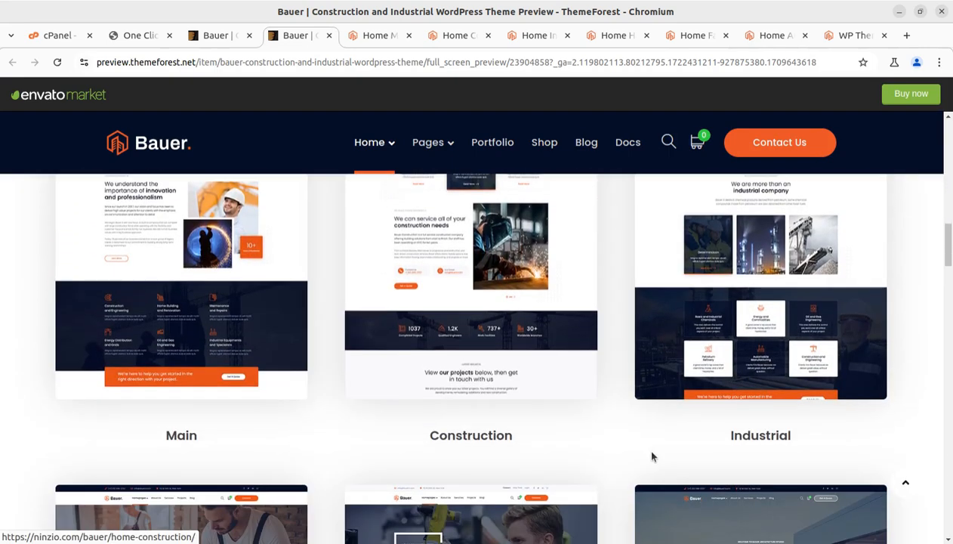
scroll(342, 387, "up", 2)
scroll(446, 382, "down", 1)
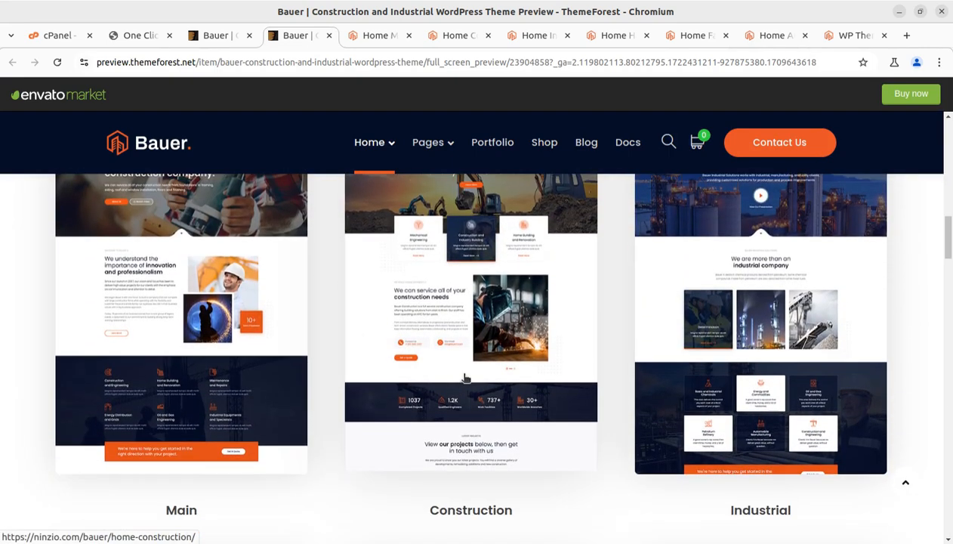
scroll(800, 351, "up", 2)
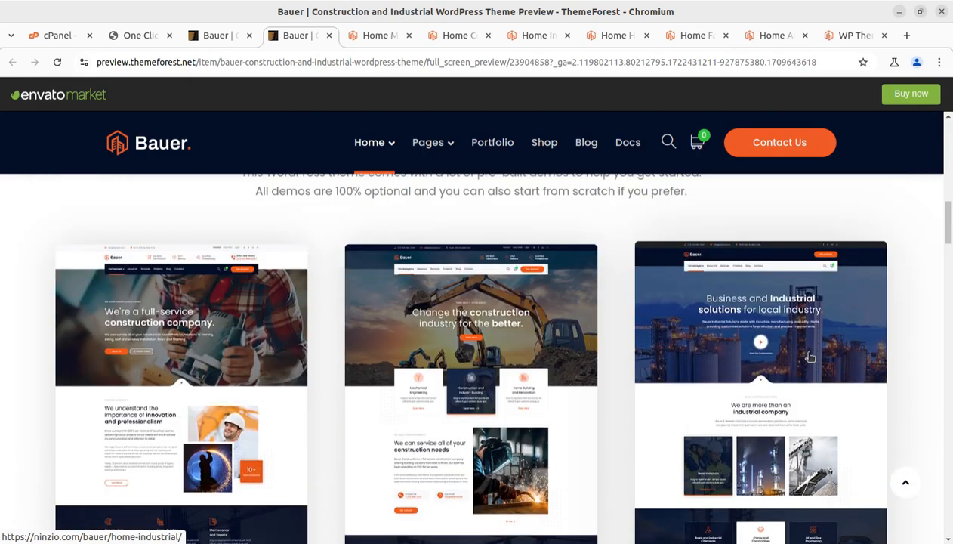
- Examine the Handyman, Factory and Architecture demo thumbnails in the theme preview
scroll(778, 317, "down", 5)
scroll(469, 377, "down", 7)
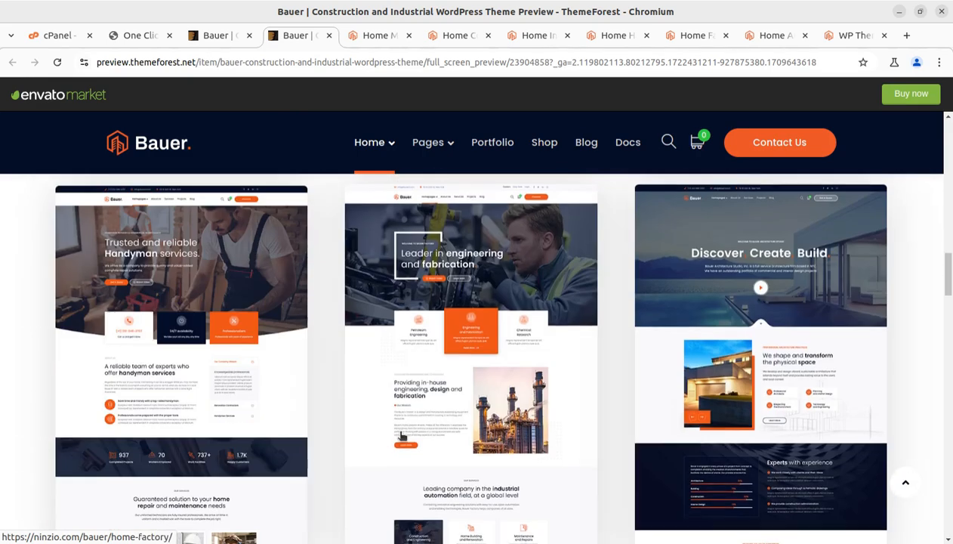
scroll(214, 354, "up", 5)
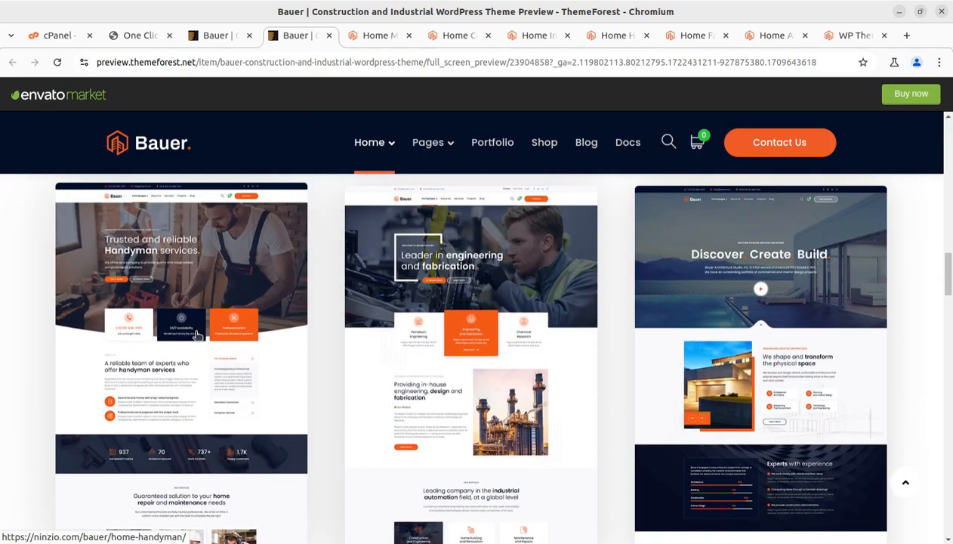
scroll(475, 361, "down", 4)
scroll(480, 340, "up", 4)
scroll(483, 321, "down", 4)
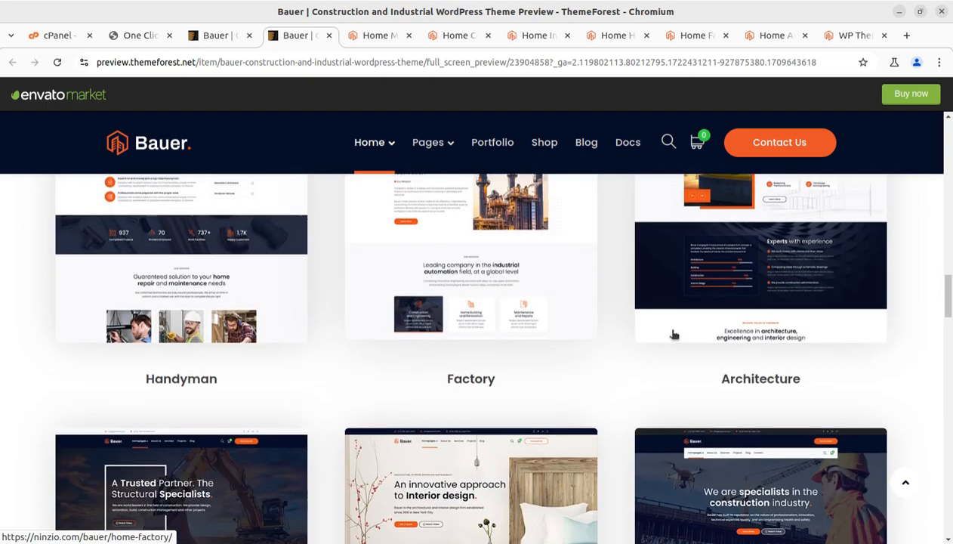
scroll(755, 310, "up", 4)
scroll(628, 351, "down", 6)
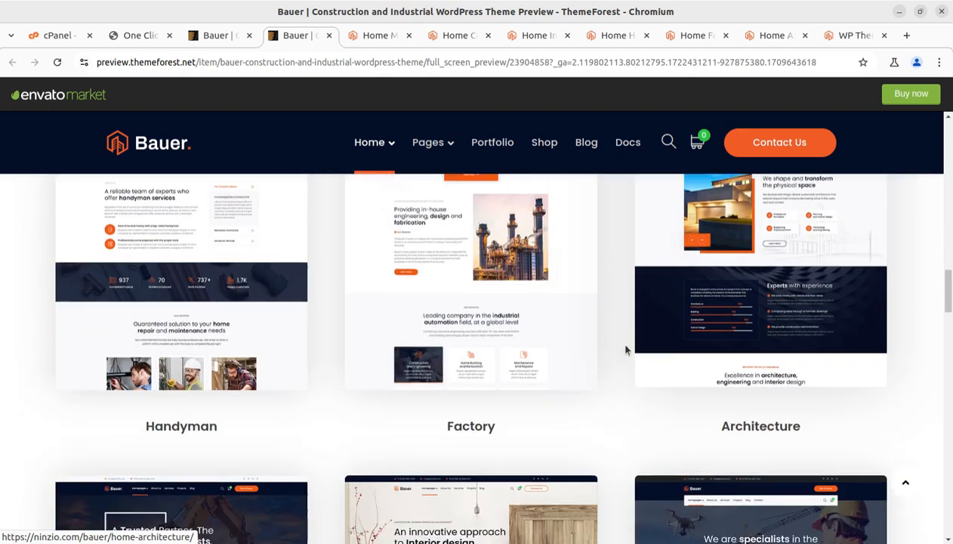
- Examine the Construction II, Interior Design and Company demo thumbnails in the theme preview
scroll(200, 360, "down", 2)
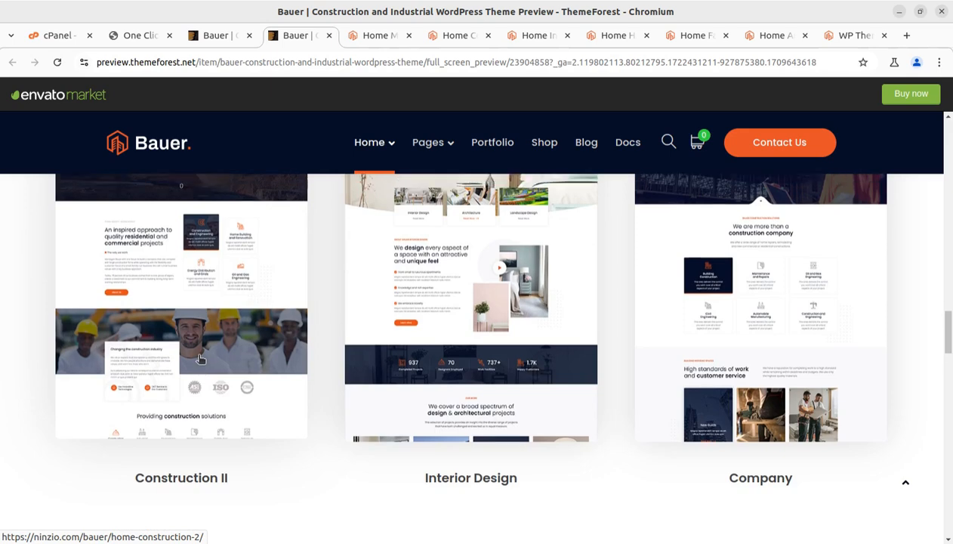
scroll(202, 351, "up", 2)
scroll(221, 342, "down", 3)
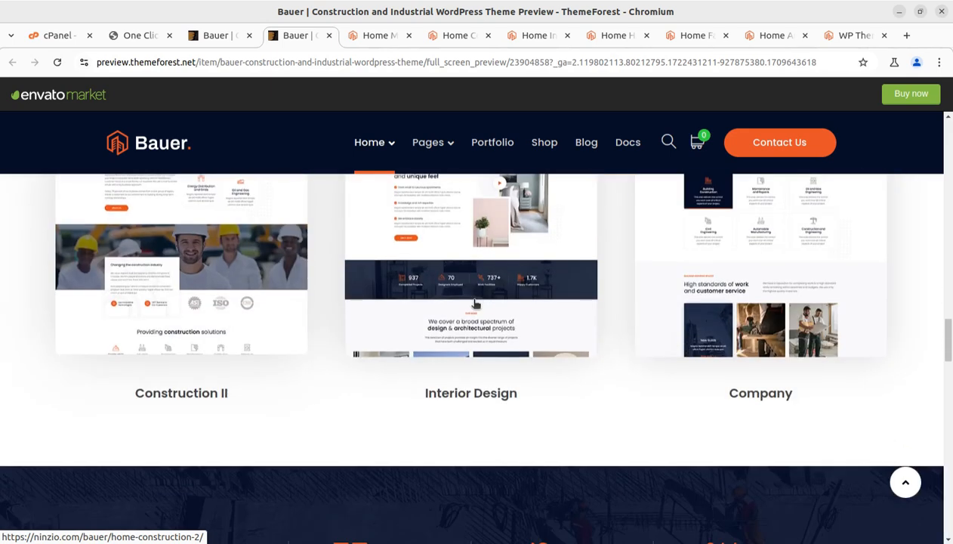
scroll(484, 304, "up", 2)
scroll(512, 319, "down", 1)
scroll(512, 319, "down", 1)
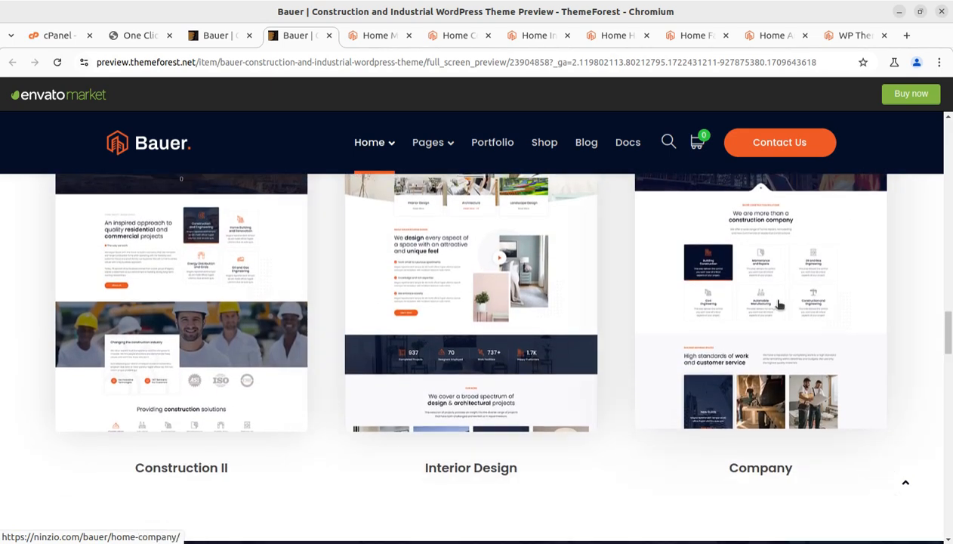
scroll(772, 312, "up", 2)
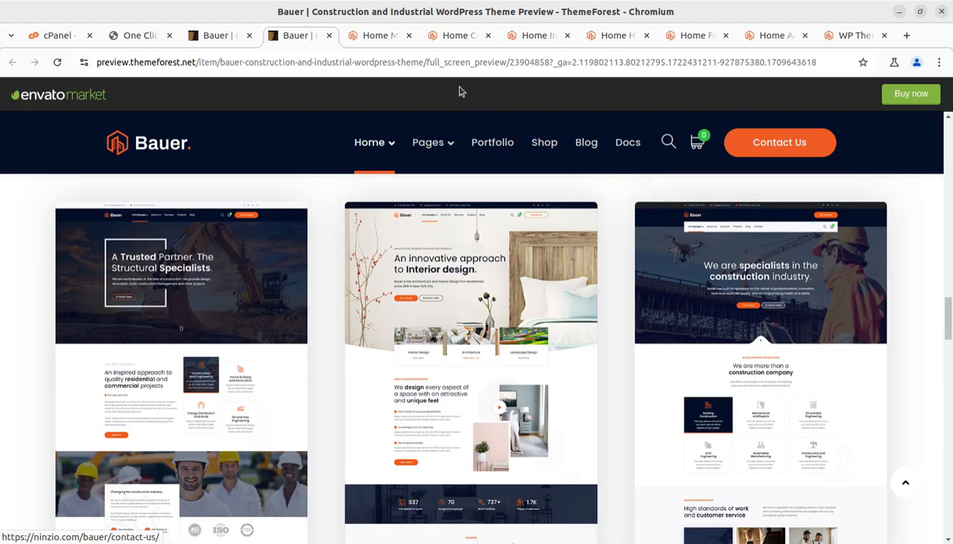
- Compare the opened Bauer home page demos again in turn, from Home Main through to Home Architecture
left_click(369, 35)
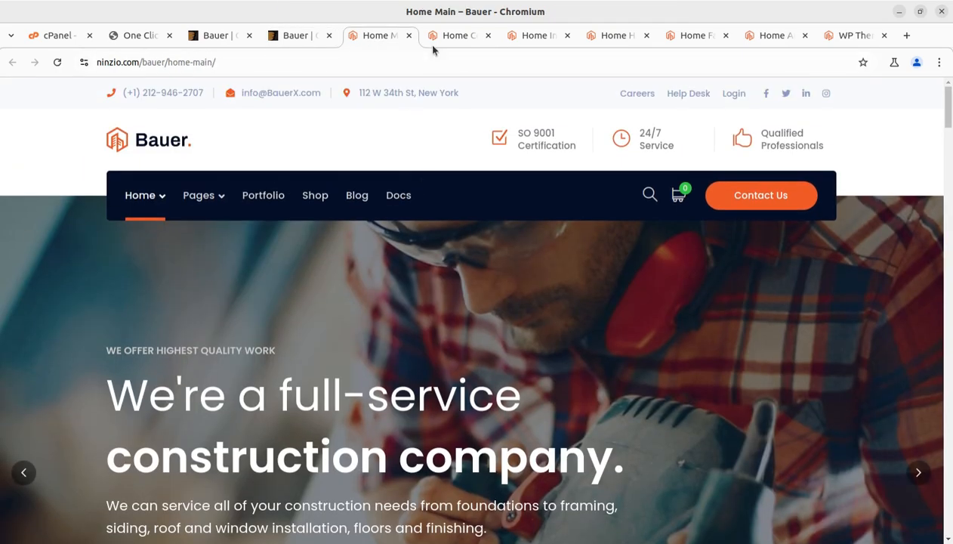
left_click(428, 42)
scroll(412, 367, "up", 5)
scroll(412, 368, "up", 10)
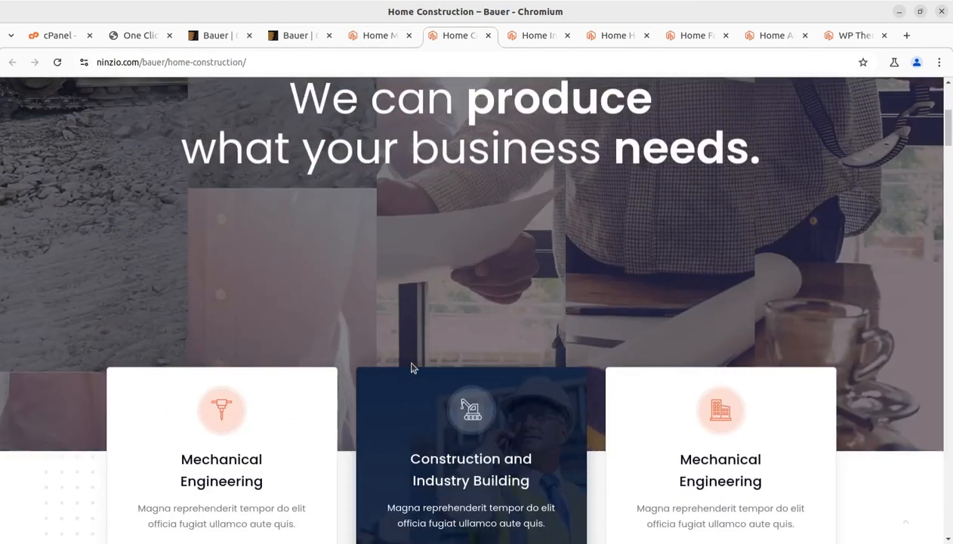
left_click(530, 38)
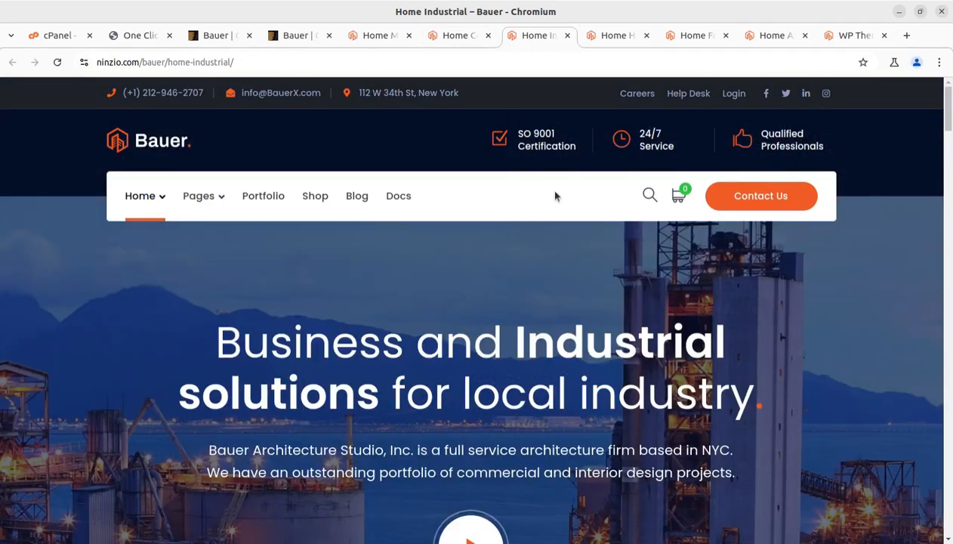
left_click(606, 38)
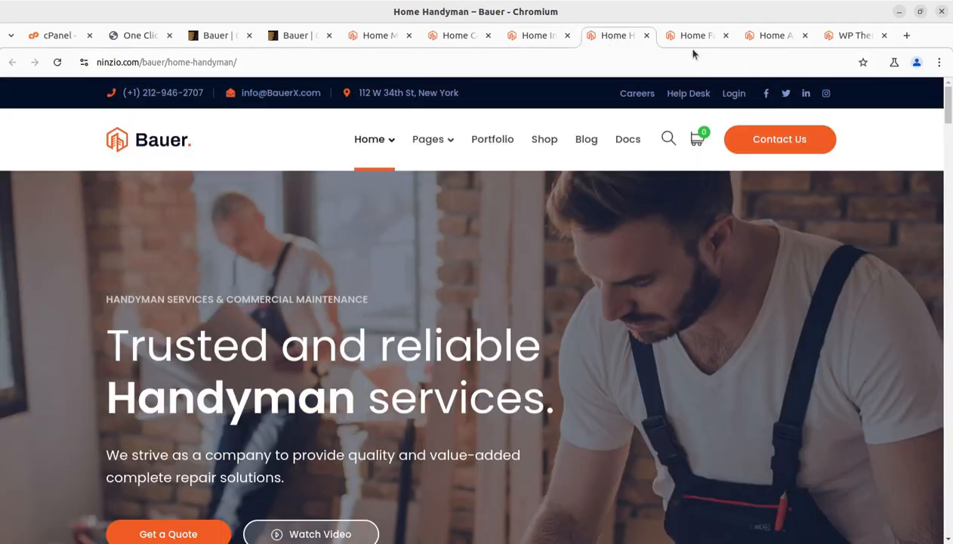
left_click(698, 38)
left_click(771, 38)
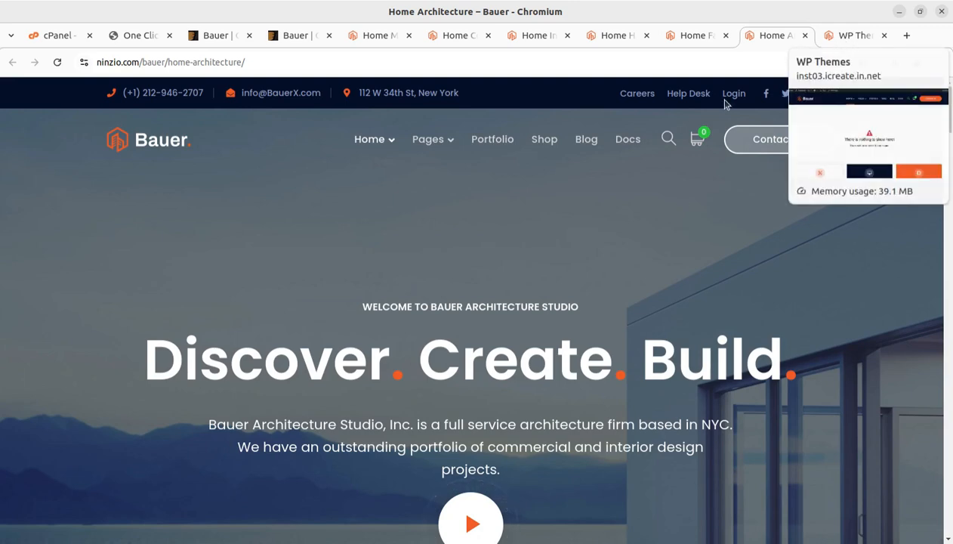
- Check the WP Themes site's home page, then view the Home Factory and Home Architecture demos again
left_click(774, 41)
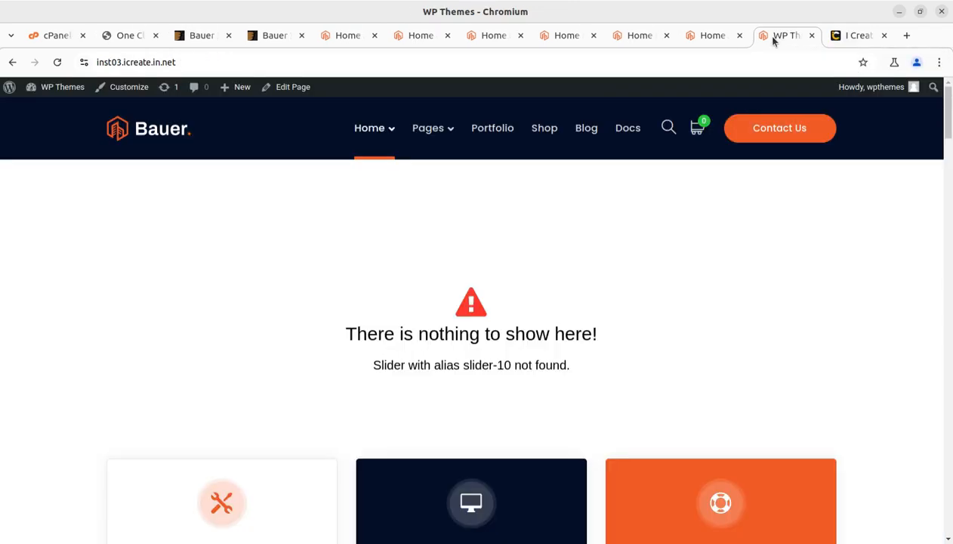
left_click(638, 38)
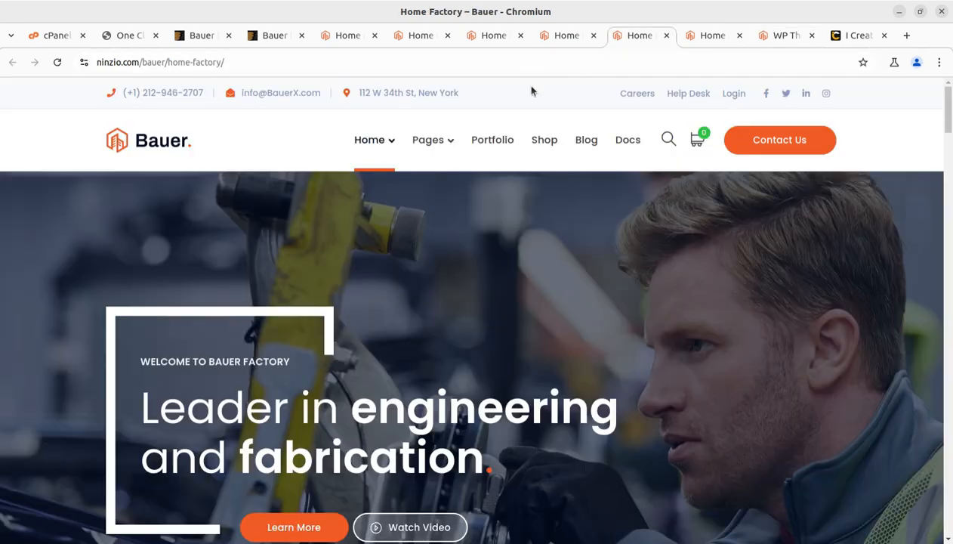
left_click(704, 43)
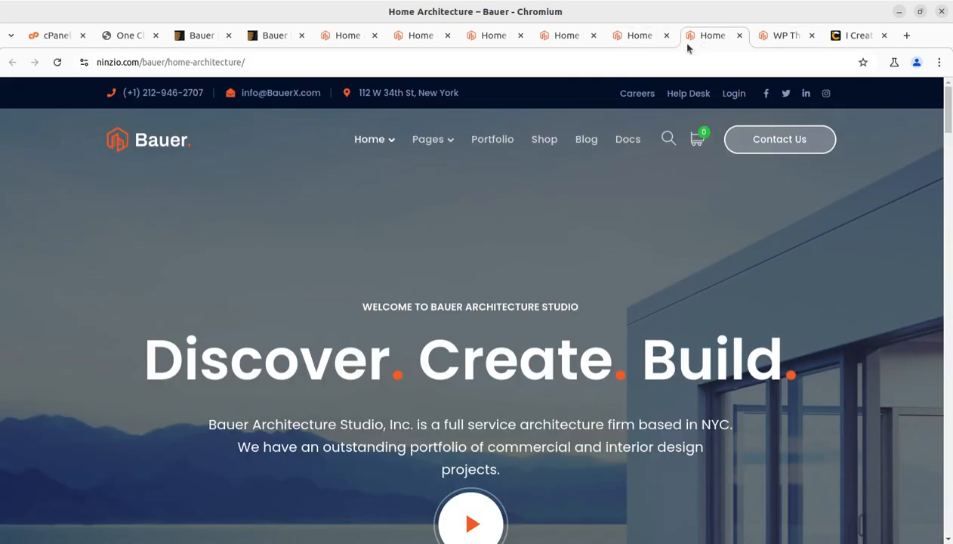
- Open Bauer's ThemeForest item page, highlight "Construction and Industrial" in the title and review the item details
left_click(204, 42)
left_click_drag(159, 212, 455, 212)
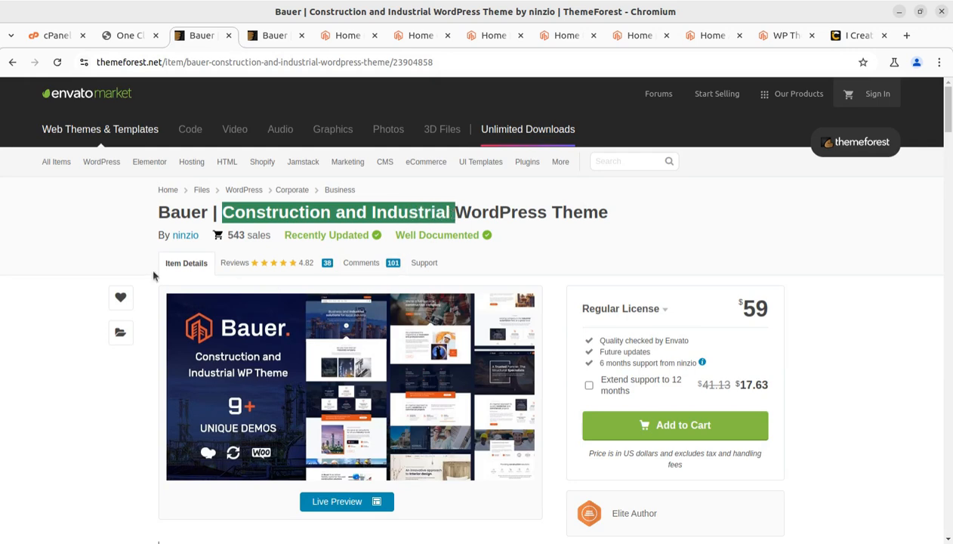
scroll(138, 265, "down", 1)
scroll(137, 265, "down", 4)
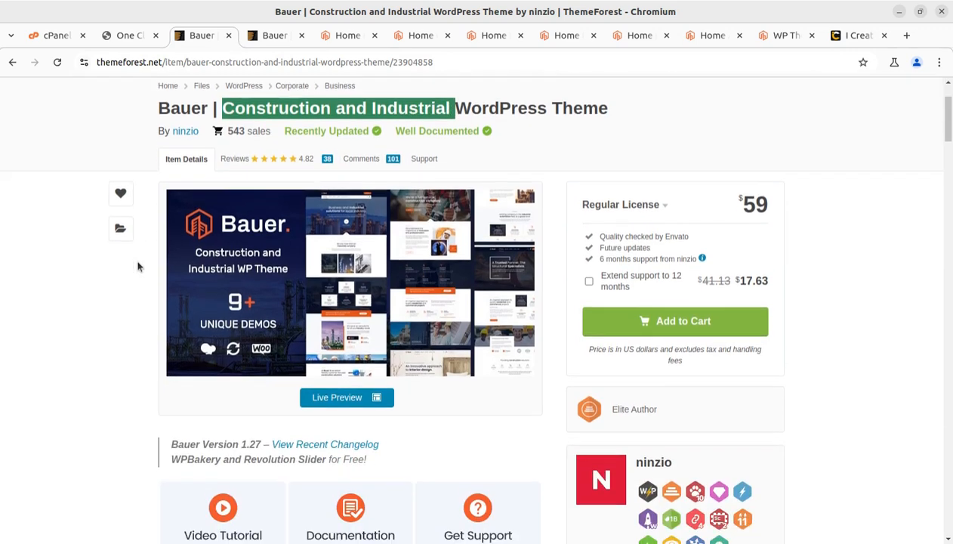
- Return to the full-screen theme preview and view the feature cards above the pre-made demos
left_click(278, 37)
scroll(302, 354, "up", 6)
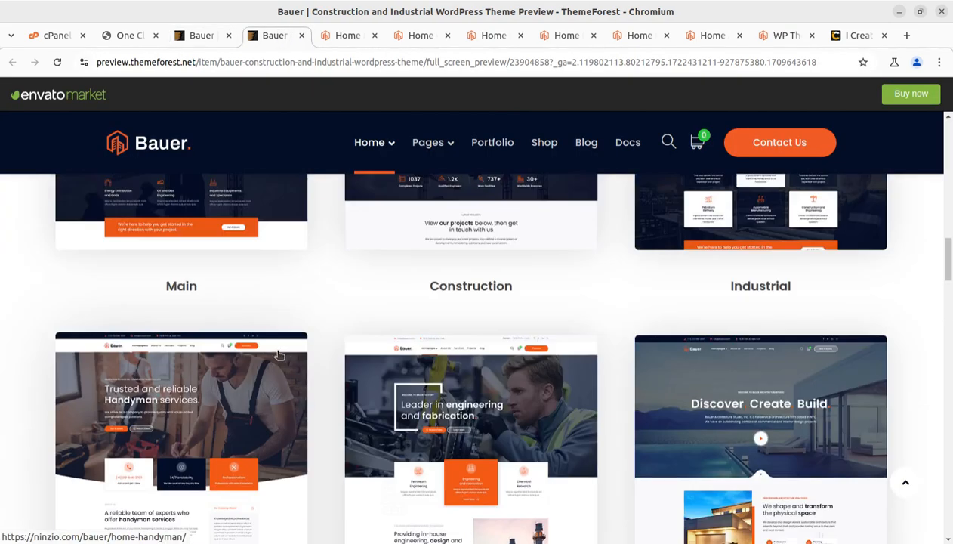
scroll(266, 350, "up", 10)
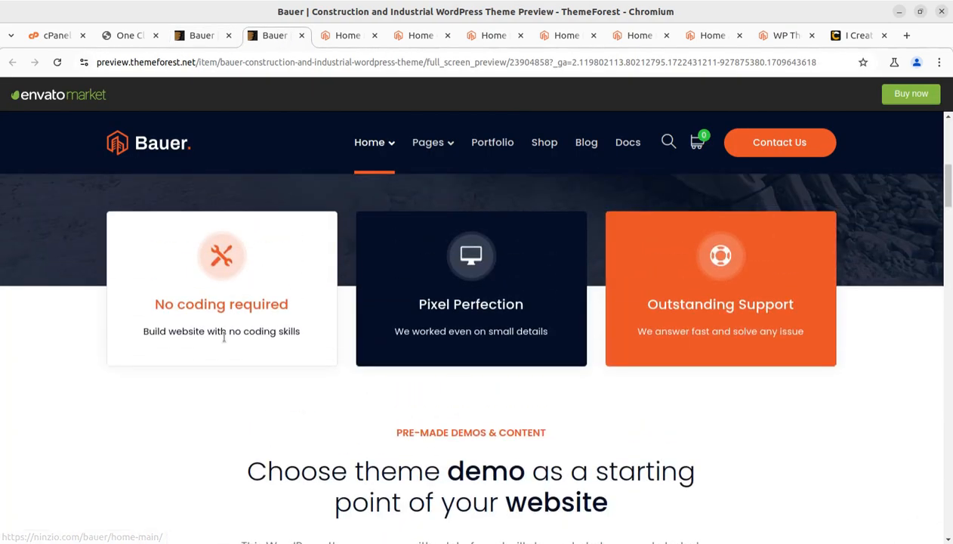
- Browse the theme preview's pre-made demos from Main through Company, down to the homepage, page and module counters
scroll(224, 339, "down", 5)
mouse_move(431, 146)
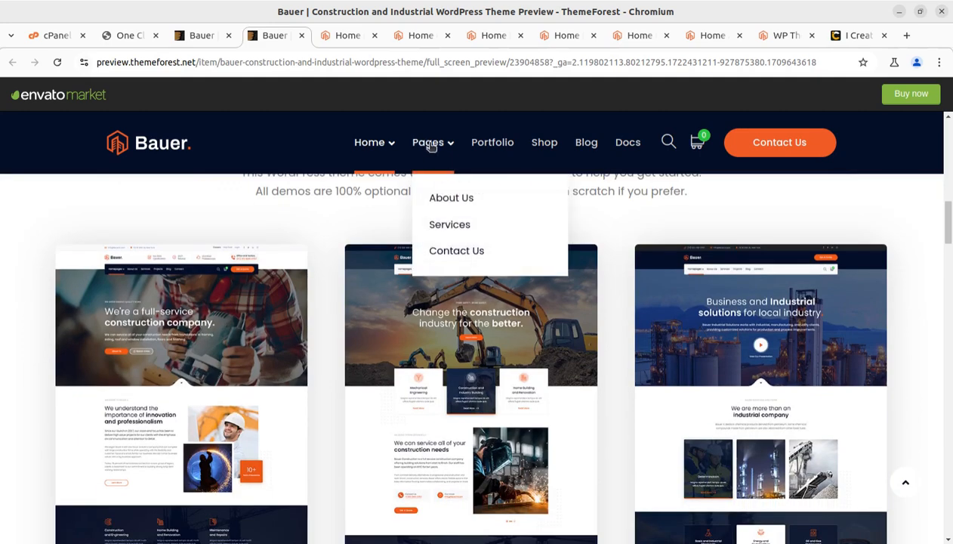
scroll(521, 323, "down", 4)
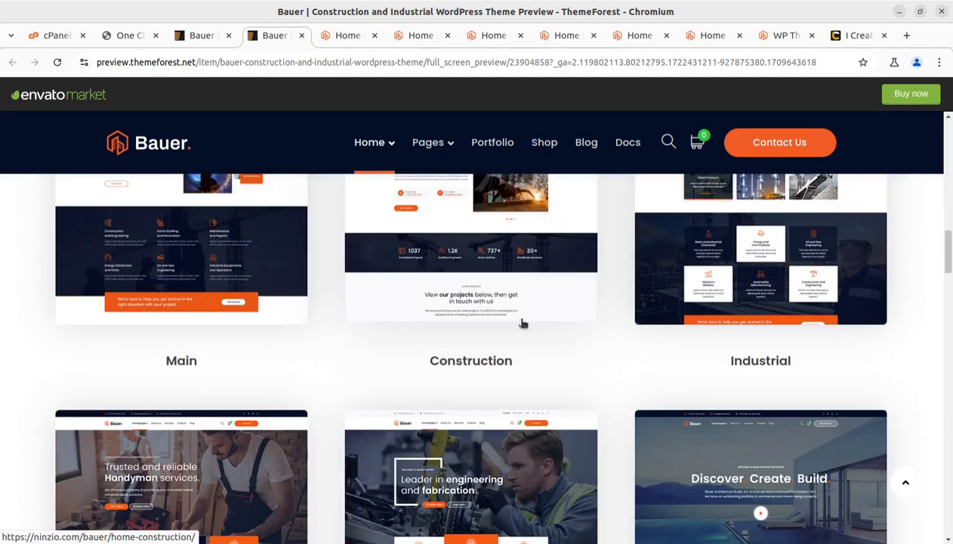
scroll(521, 324, "down", 12)
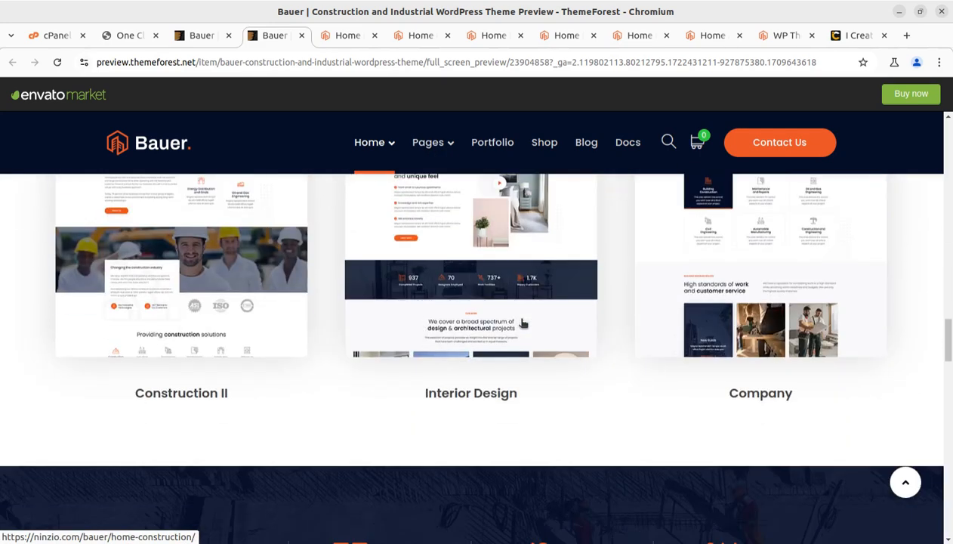
scroll(521, 323, "down", 2)
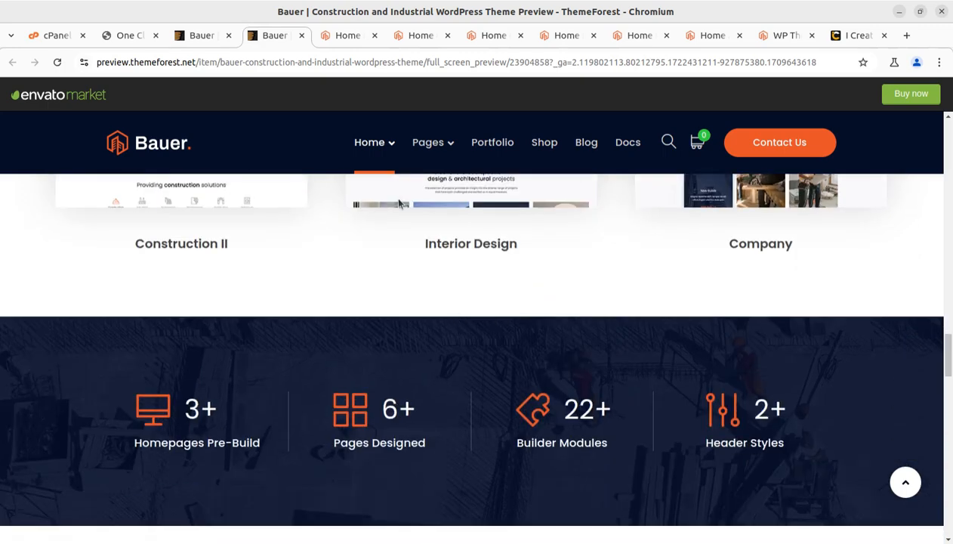
- View the Home Main demo, then the I Create business website's home page and its i-Connect options
left_click(343, 35)
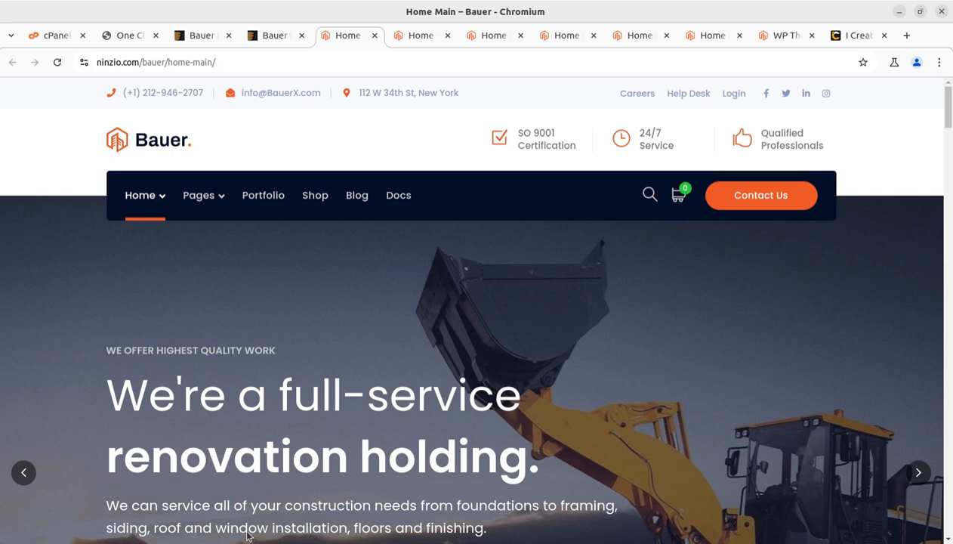
left_click(853, 35)
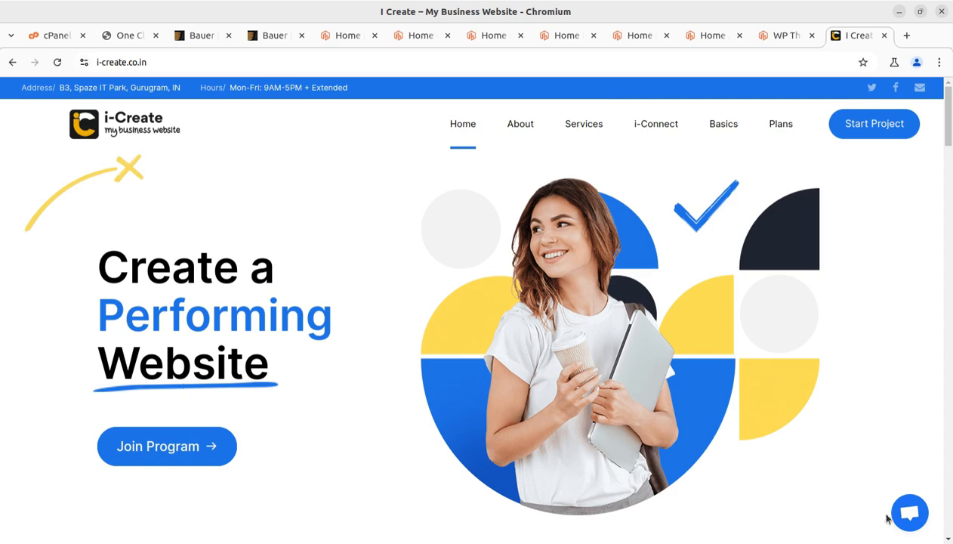
scroll(876, 368, "down", 1)
scroll(861, 400, "up", 1)
mouse_move(651, 132)
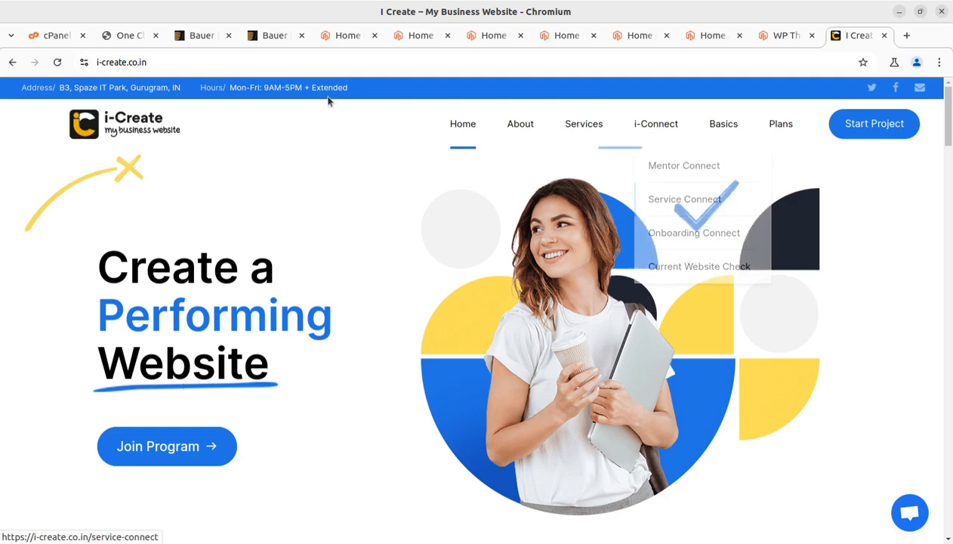
- Return to Bauer's ThemeForest item page, highlight the $59 regular licence price and review the item details
left_click(196, 36)
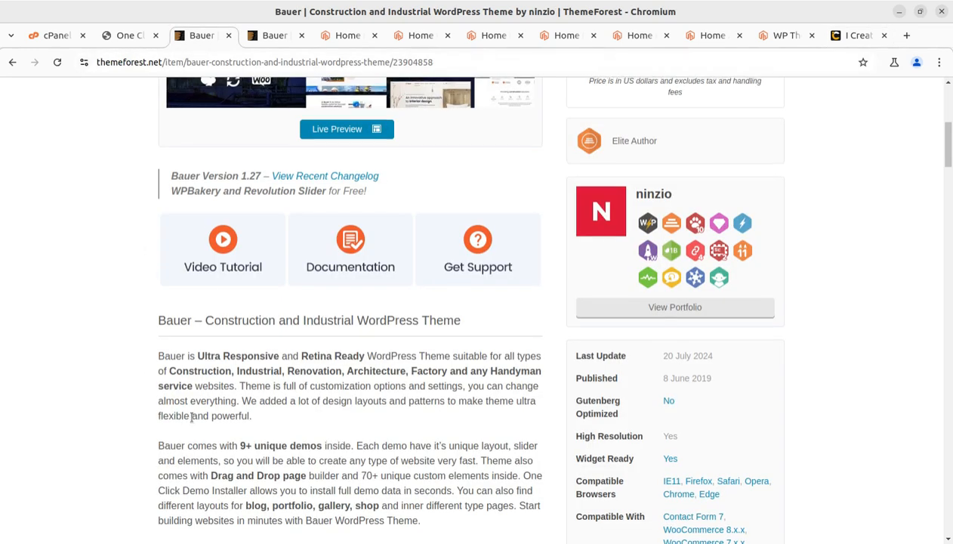
scroll(144, 303, "up", 5)
left_click(101, 269)
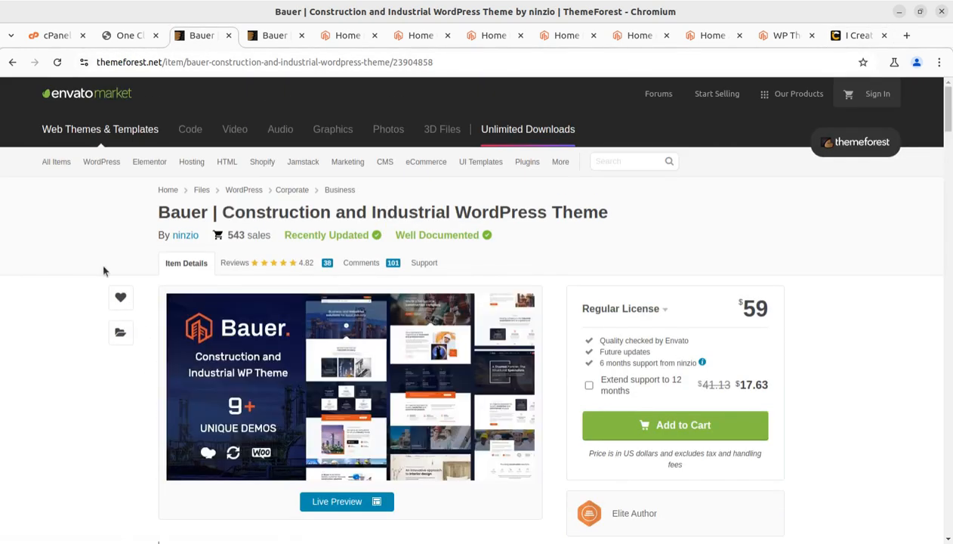
left_click_drag(742, 305, 765, 307)
scroll(764, 309, "down", 3)
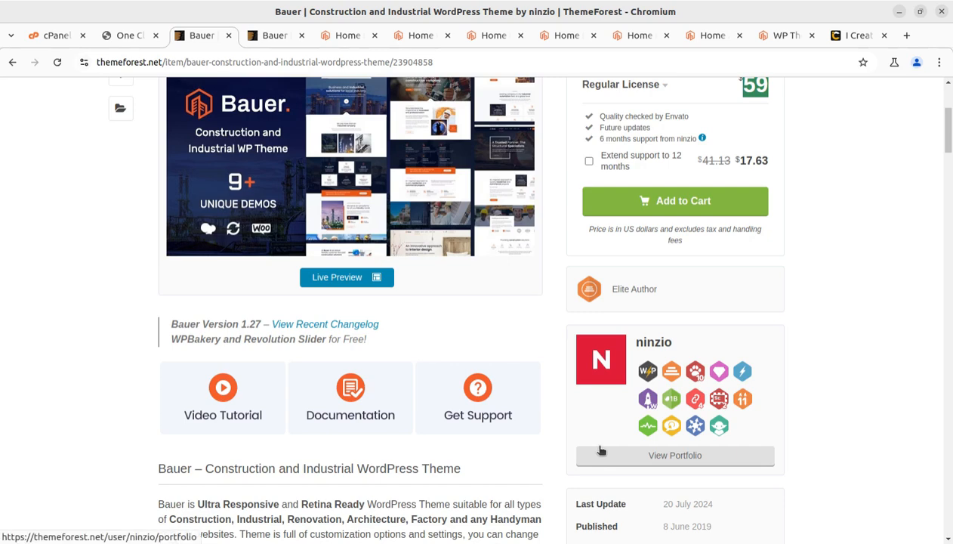
scroll(615, 443, "down", 2)
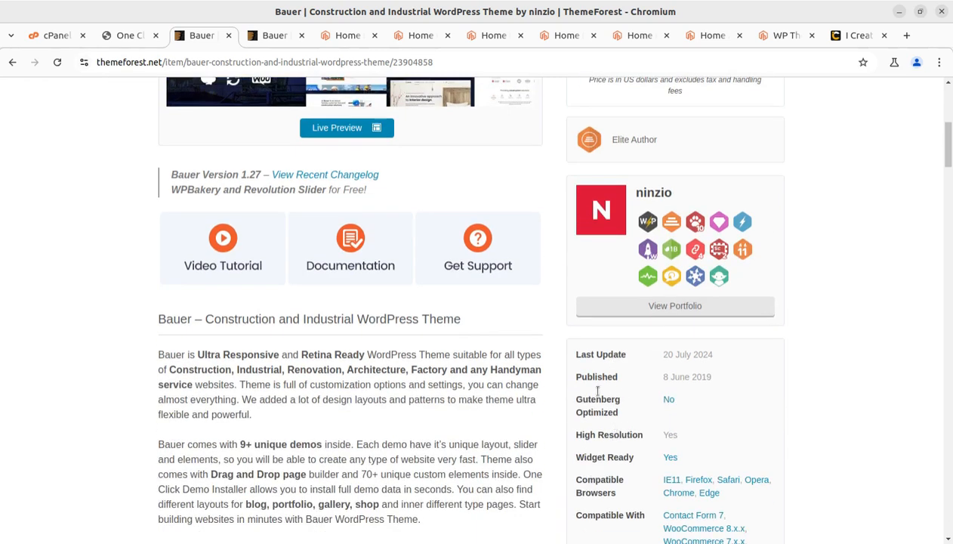
- Check the WP Themes site's home page, then view the Home Architecture, Home Factory and Home Main demos
left_click(774, 37)
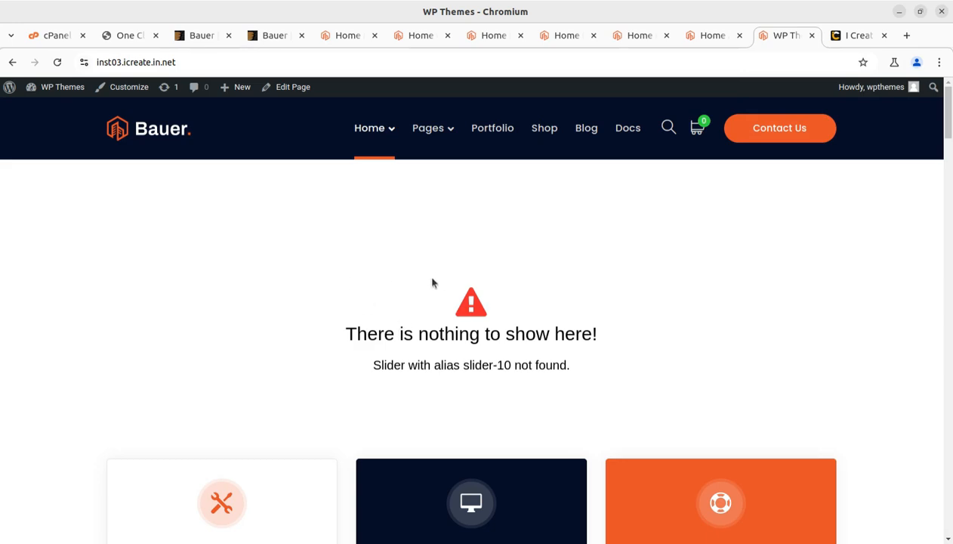
scroll(453, 310, "down", 3)
scroll(459, 317, "up", 3)
left_click(708, 40)
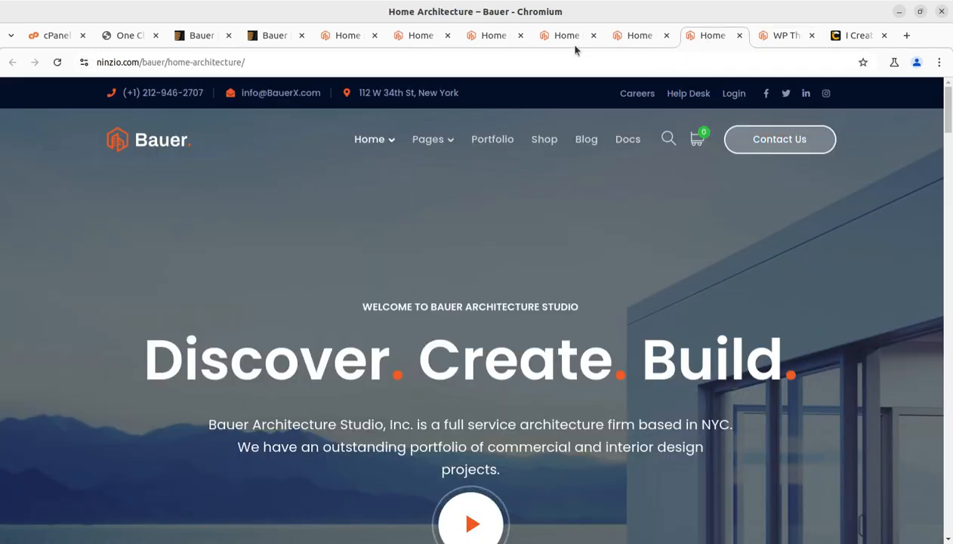
left_click(631, 39)
left_click(348, 38)
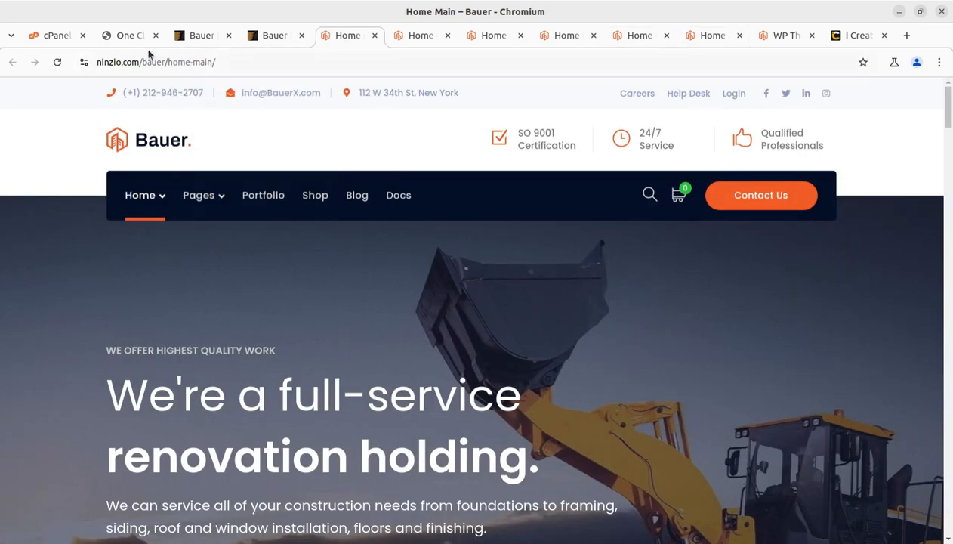
- Open the site's One Click Demo Import page, look through the admin sections and highlight "Import Complete!"
left_click(130, 36)
scroll(300, 376, "up", 1)
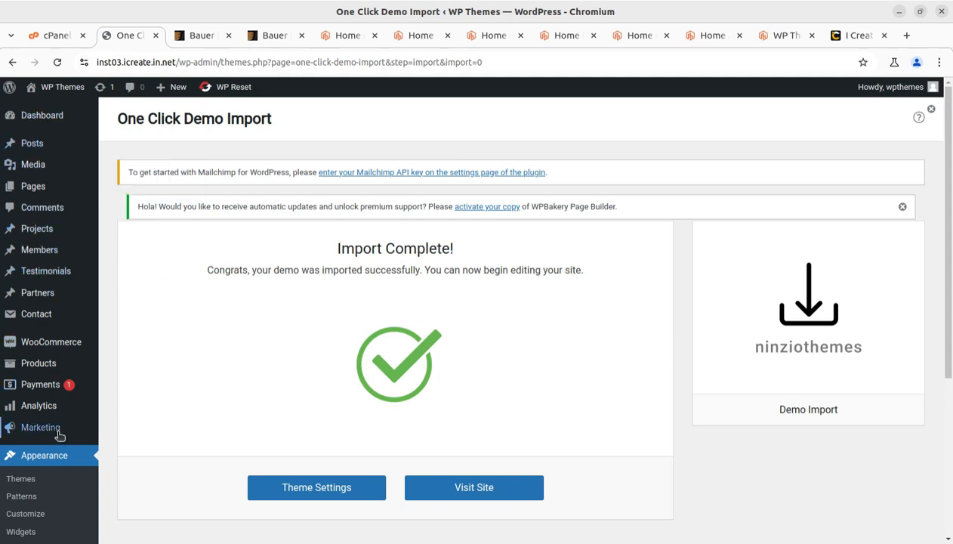
scroll(45, 424, "down", 2)
scroll(58, 424, "down", 2)
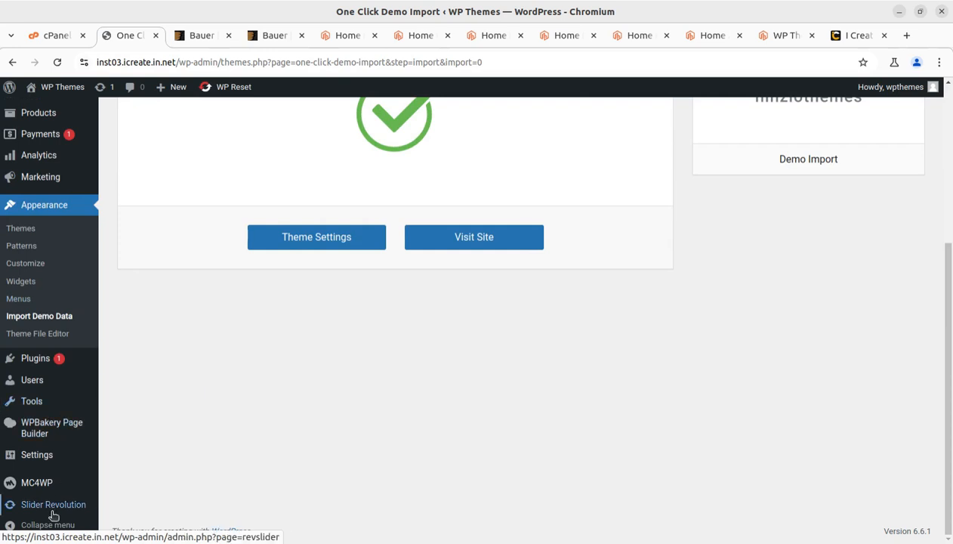
mouse_move(53, 513)
scroll(57, 397, "up", 3)
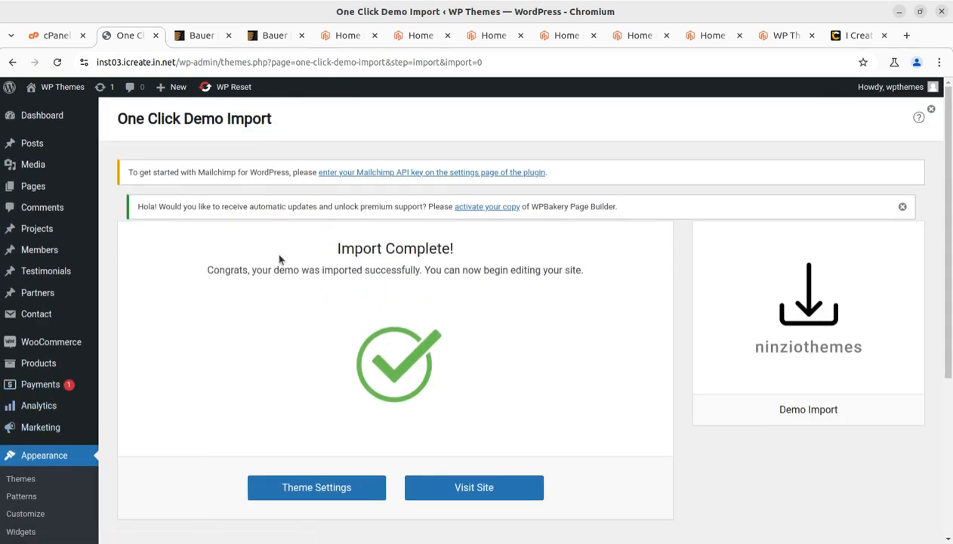
left_click_drag(320, 257, 479, 253)
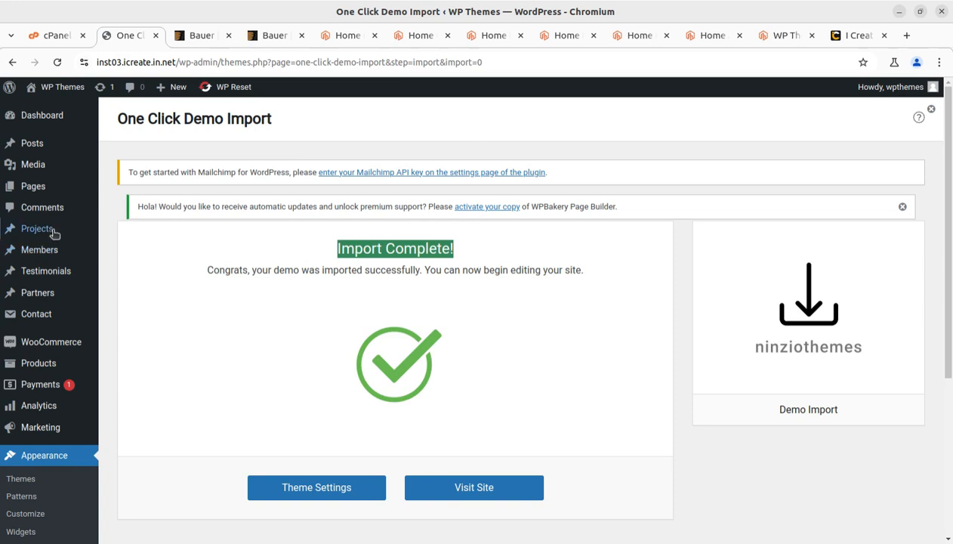
- Open the WordPress Media Library in a separate tab and browse the images imported with the demo
mouse_move(37, 166)
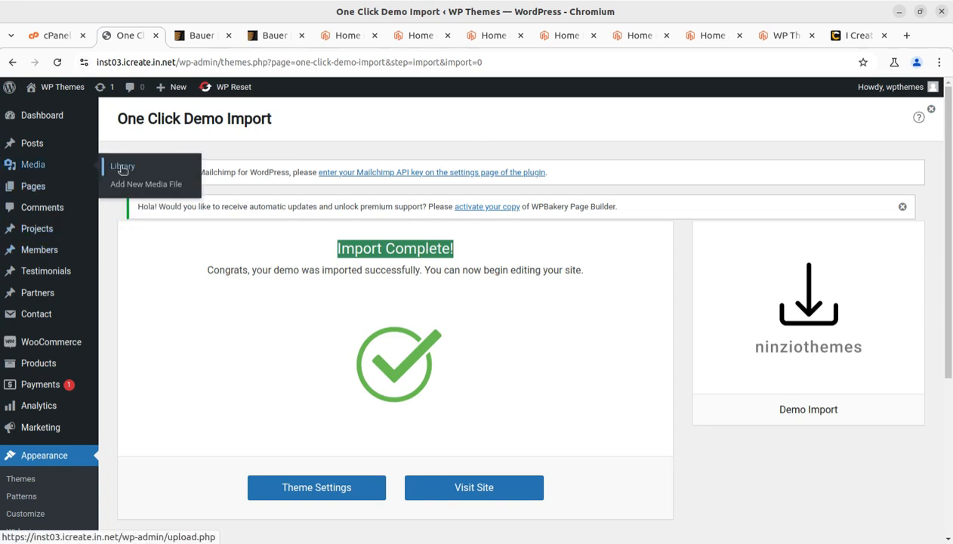
middle_click(117, 168)
left_click(185, 35)
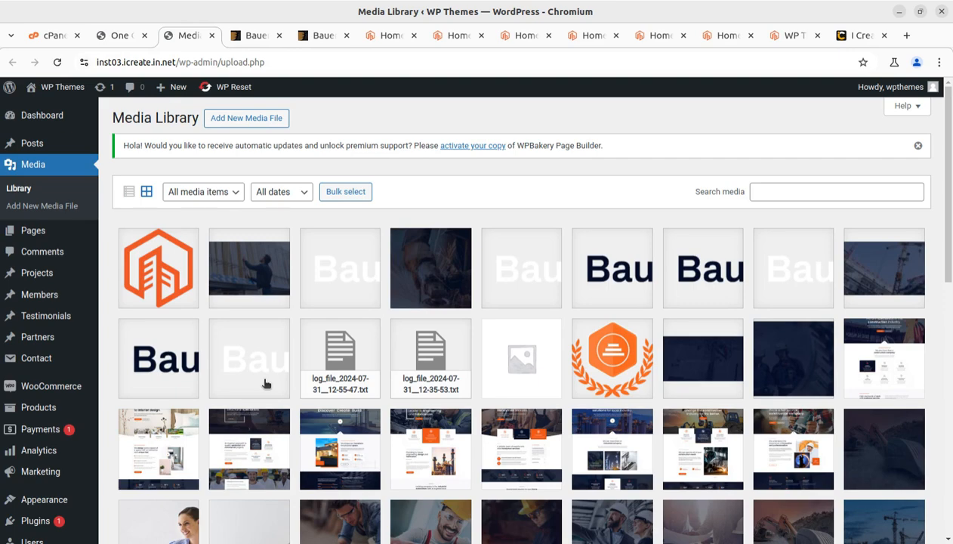
scroll(266, 384, "down", 8)
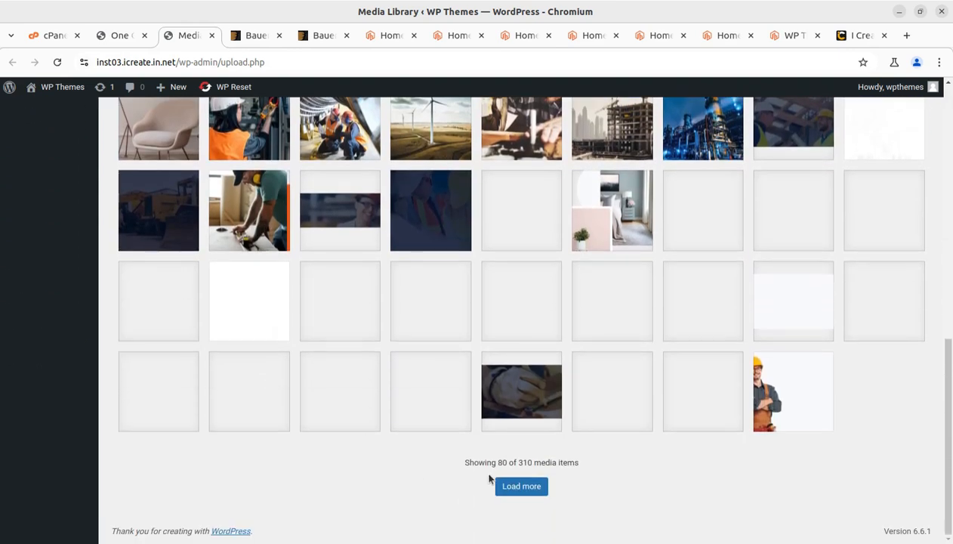
scroll(488, 478, "up", 10)
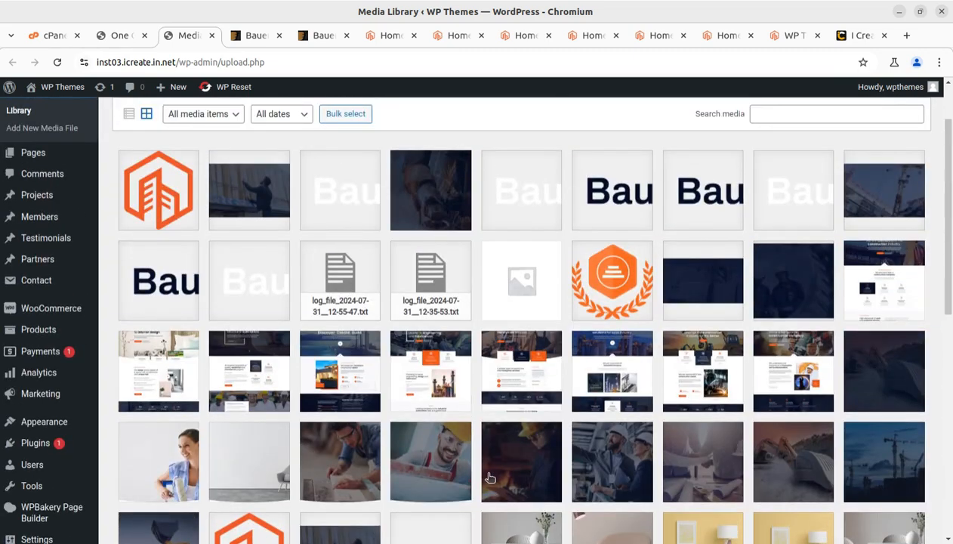
scroll(340, 466, "down", 2)
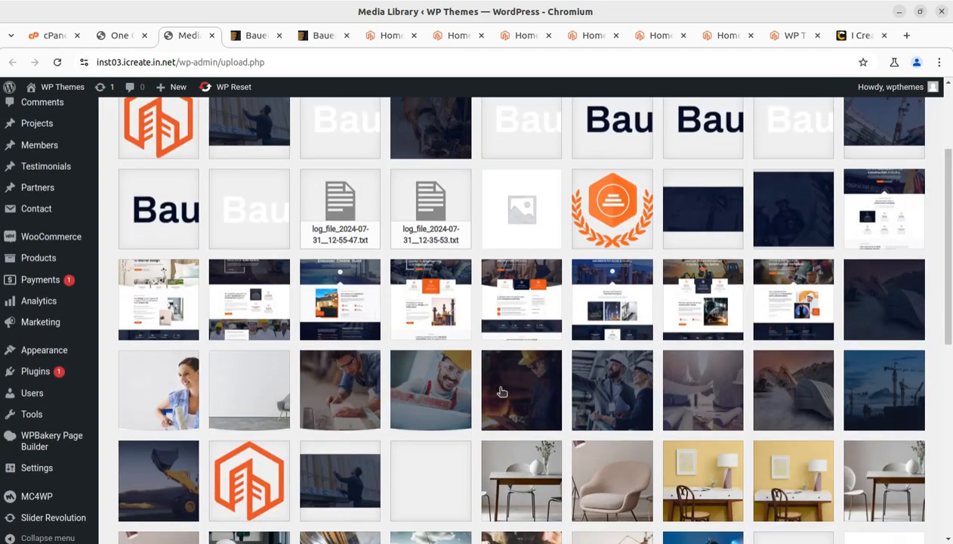
scroll(776, 390, "down", 3)
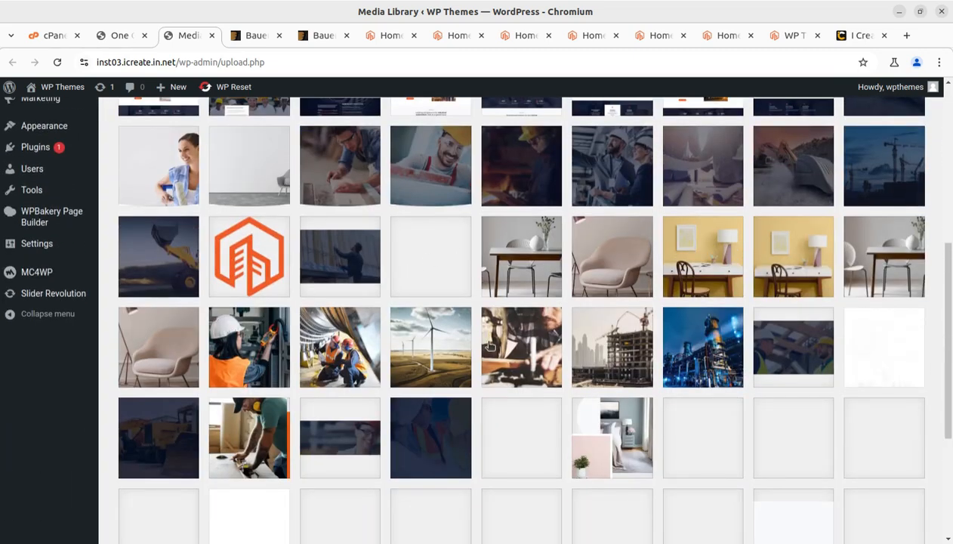
scroll(481, 341, "up", 3)
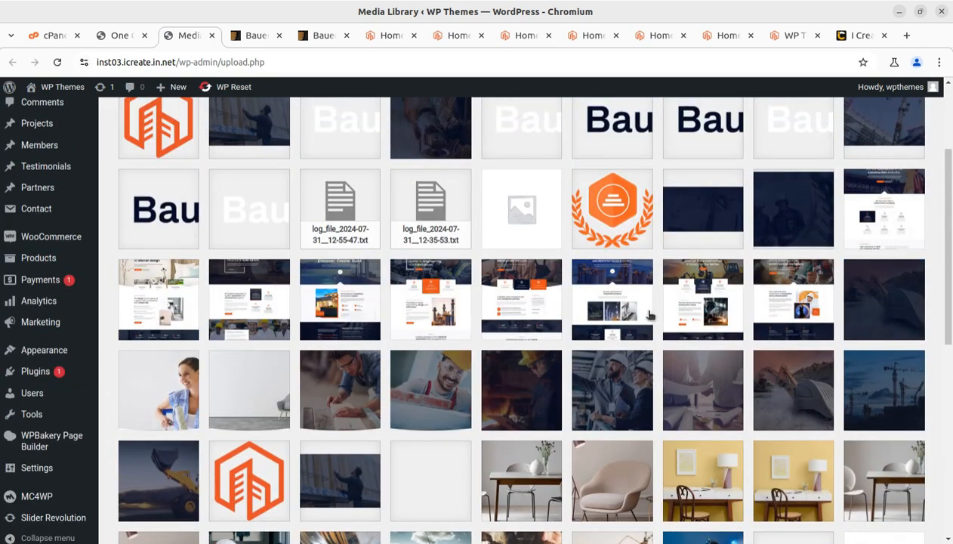
scroll(649, 314, "down", 1)
scroll(551, 273, "down", 2)
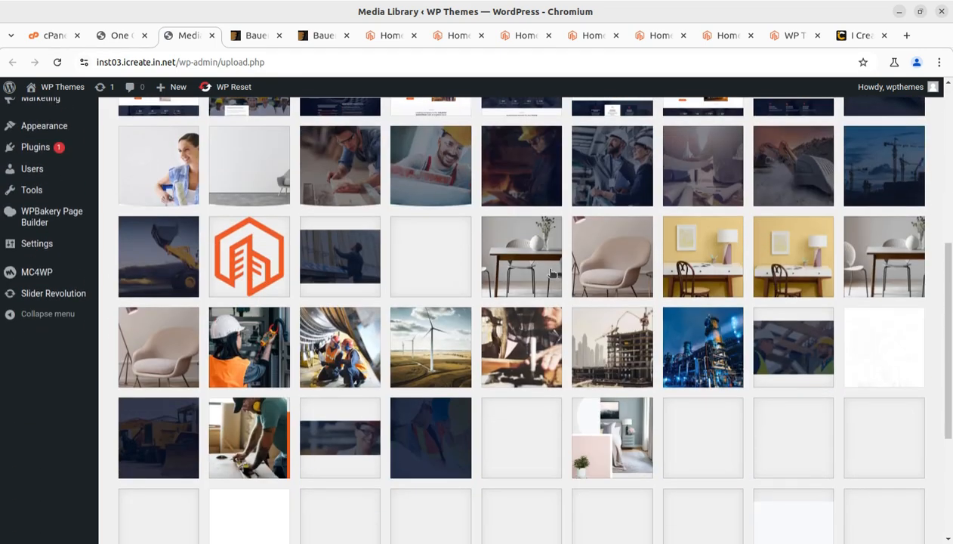
- Review the demos in the full-screen theme preview again, close that preview and return to the start of the Media Library
left_click(319, 39)
scroll(309, 206, "up", 7)
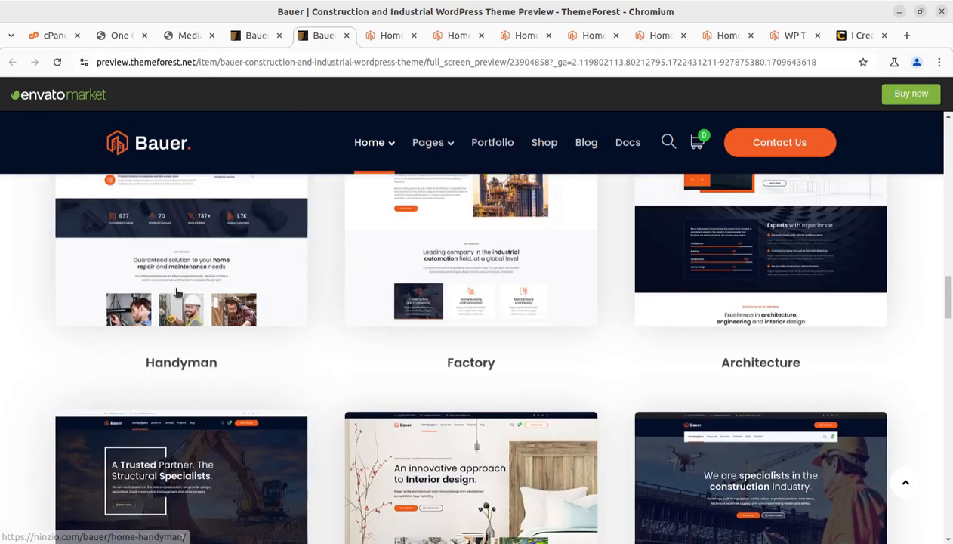
scroll(176, 292, "up", 4)
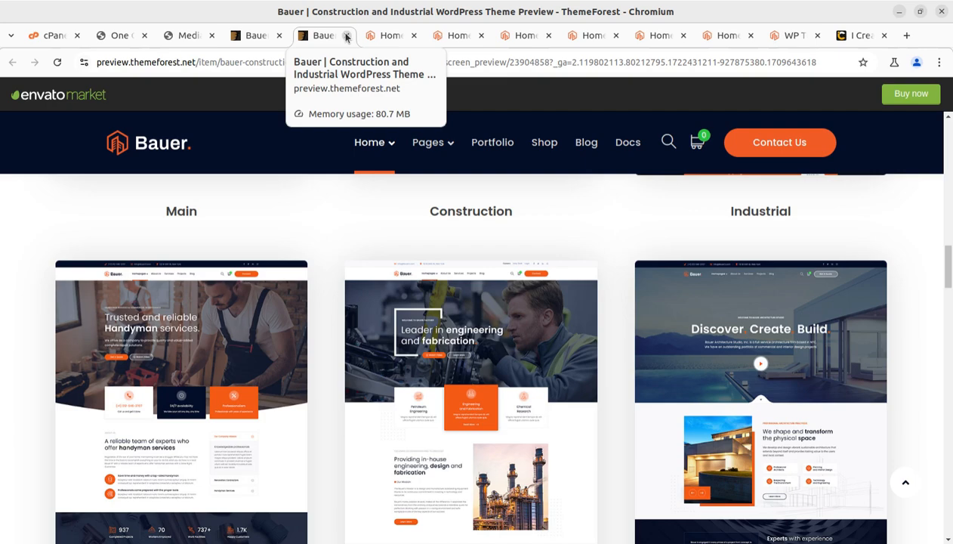
left_click(346, 37)
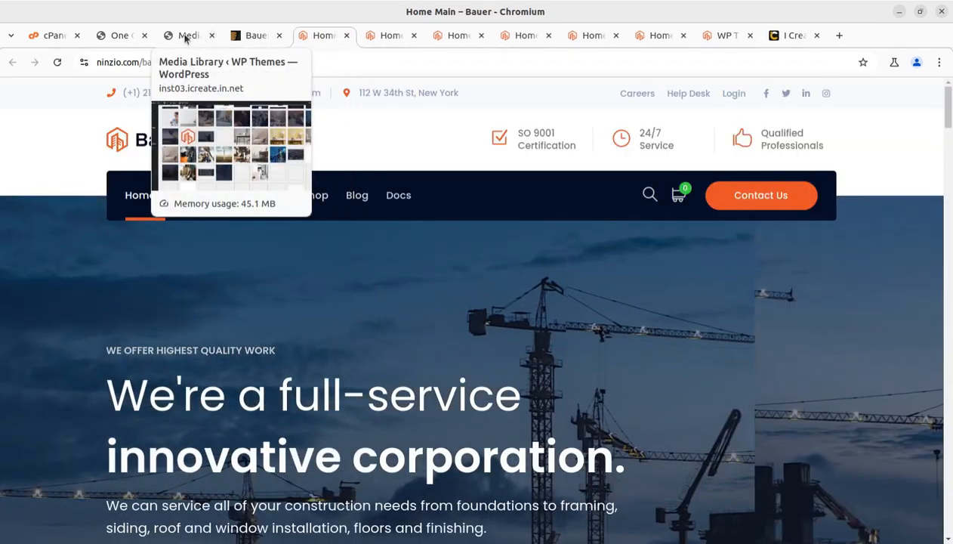
left_click(187, 36)
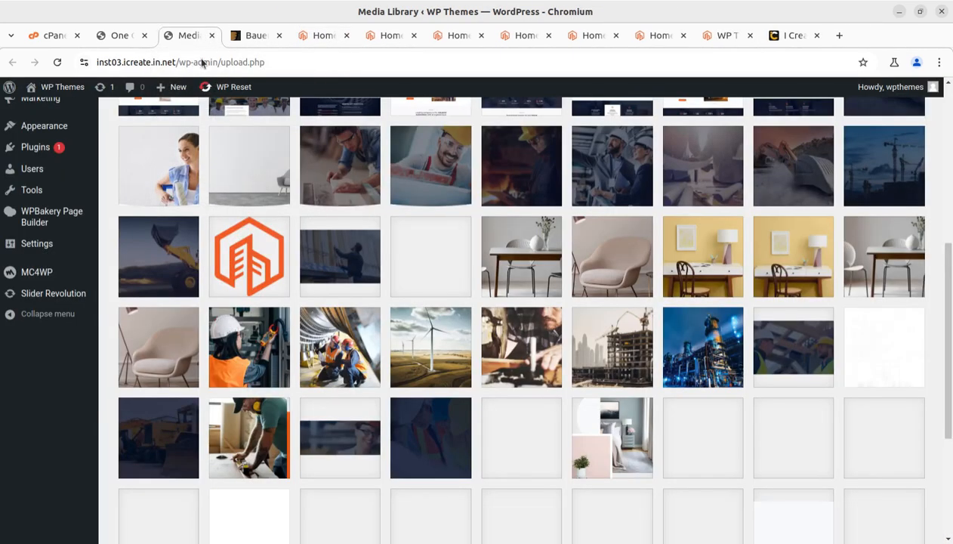
scroll(82, 333, "up", 5)
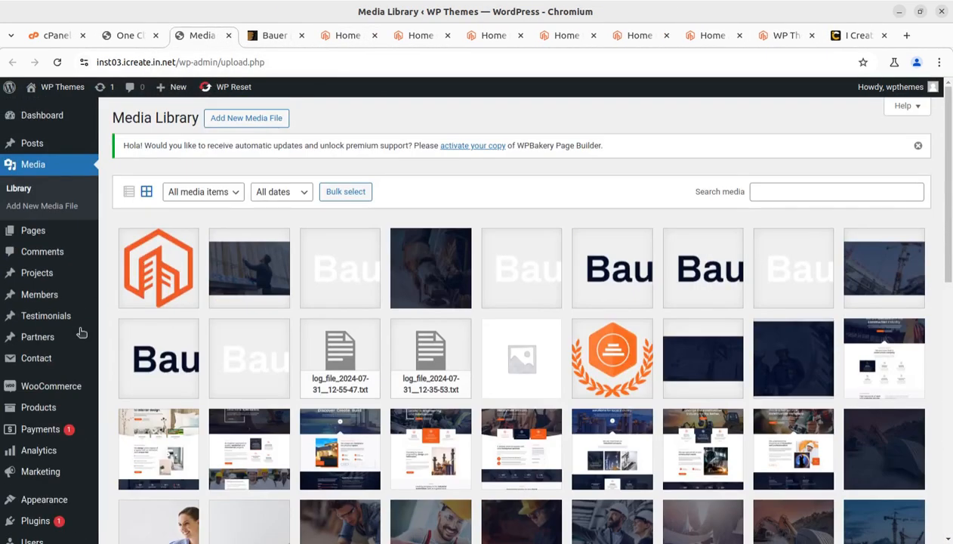
- Open the list of all projects in the WordPress admin and look through the imported Industrial, Handy and Construction-2 projects
mouse_move(69, 114)
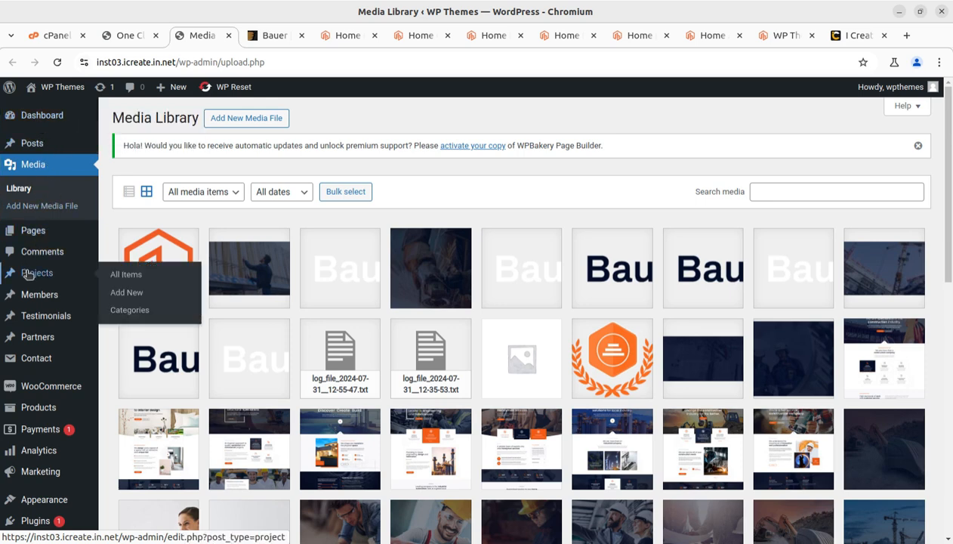
left_click(122, 274)
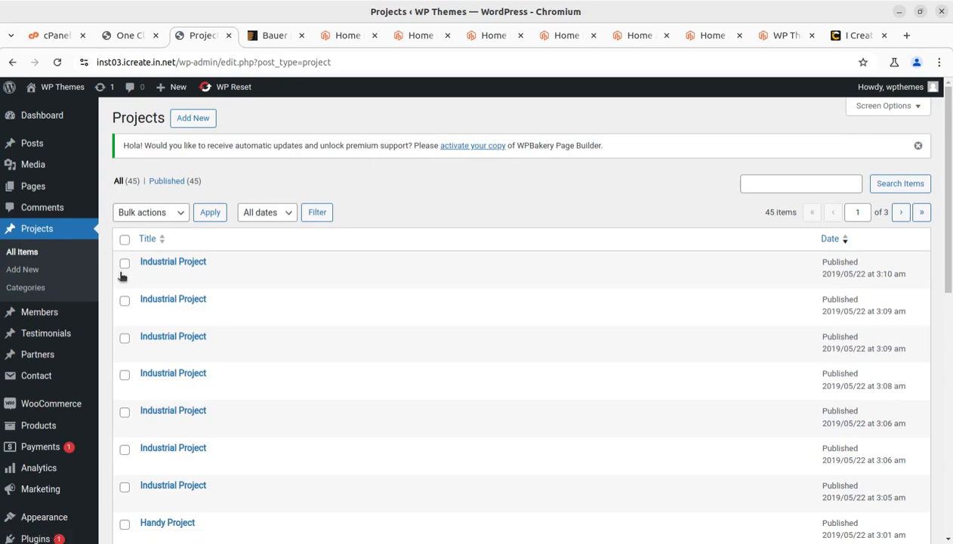
scroll(162, 245, "down", 3)
scroll(188, 309, "down", 5)
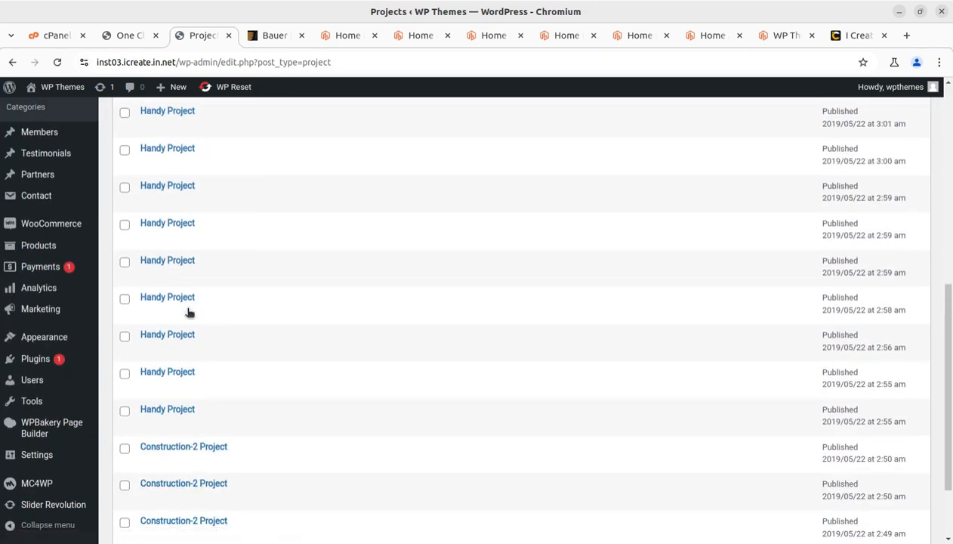
scroll(184, 240, "up", 1)
scroll(185, 240, "up", 4)
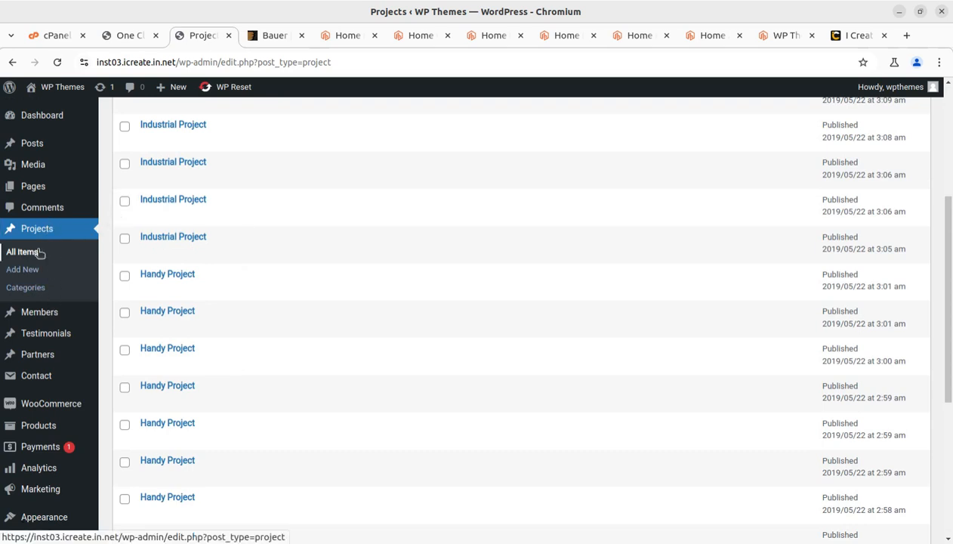
- Open the imported members list and the testimonials list in the WordPress admin and look through their entries
mouse_move(33, 314)
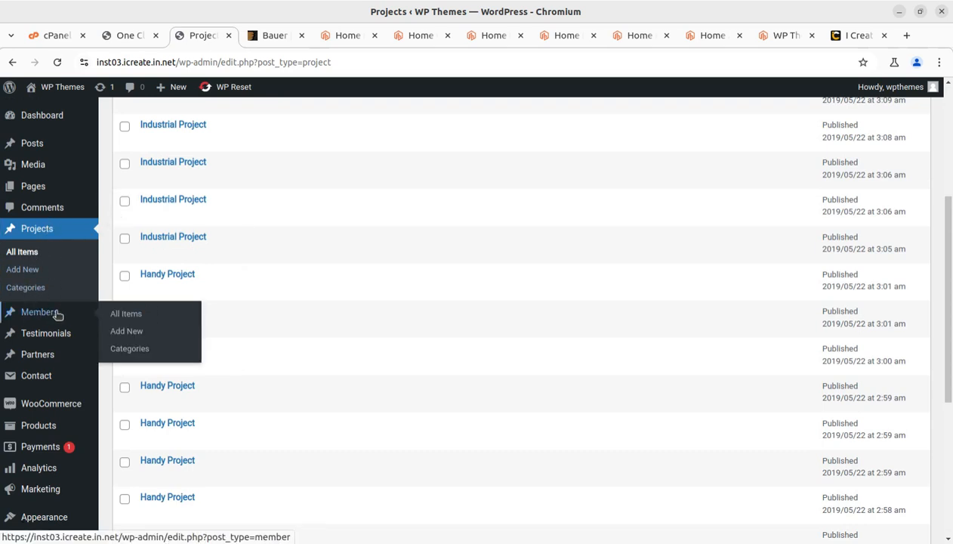
scroll(183, 280, "down", 2)
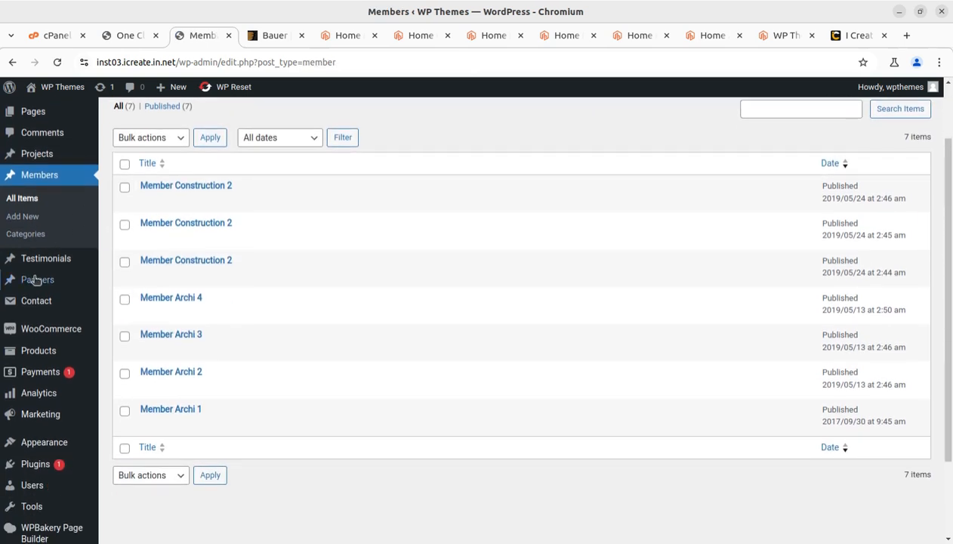
left_click(45, 261)
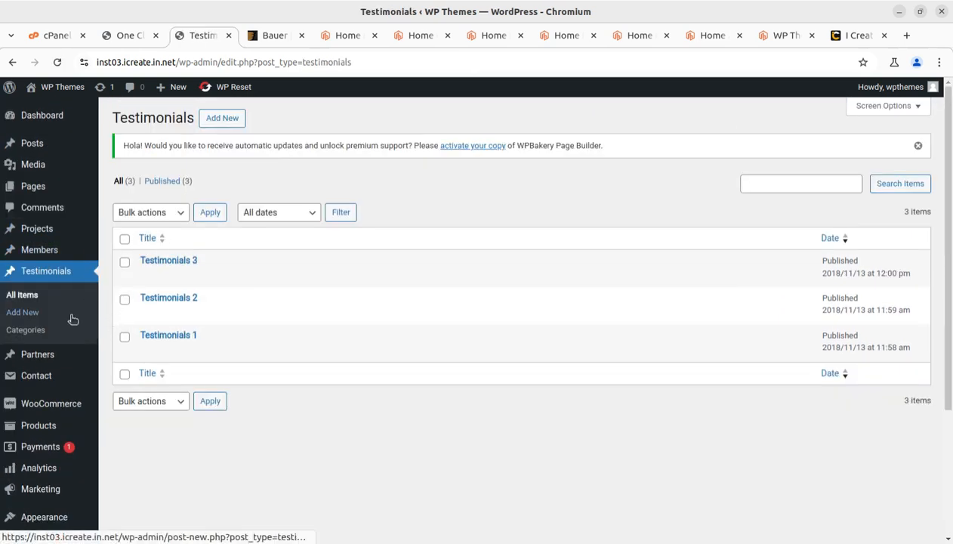
scroll(60, 357, "down", 2)
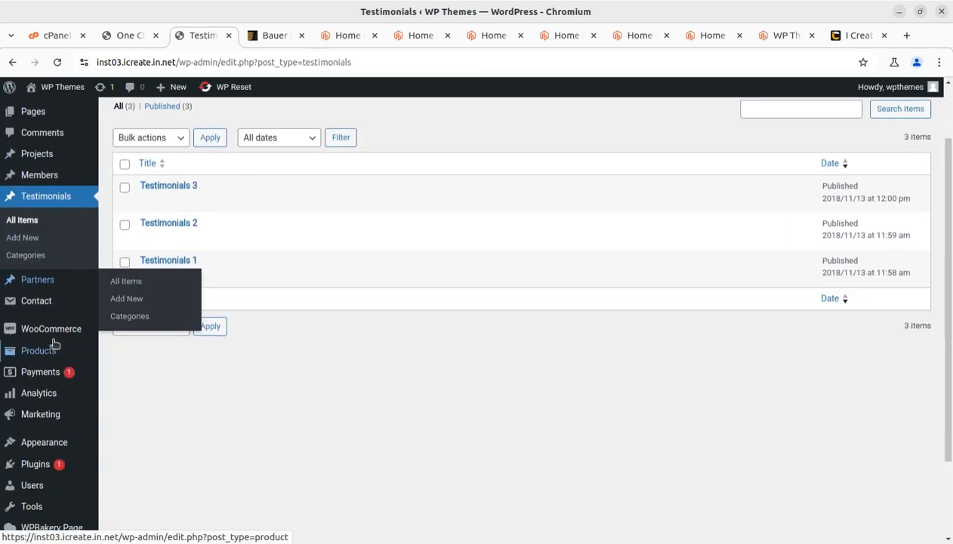
- Open the partners list, look through its Partner Group entries and glance over the remaining admin sections from Contact to Settings
left_click(43, 283)
scroll(203, 292, "down", 5)
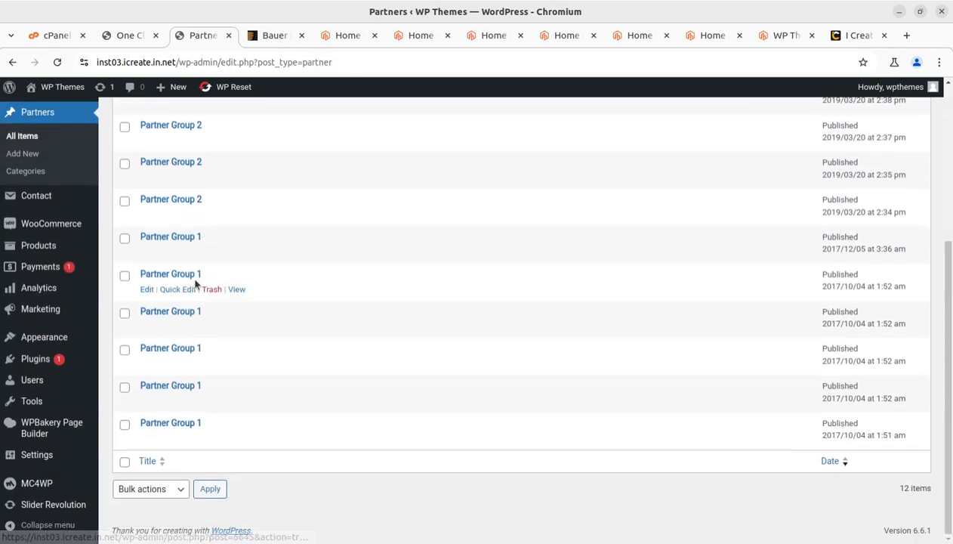
mouse_move(54, 194)
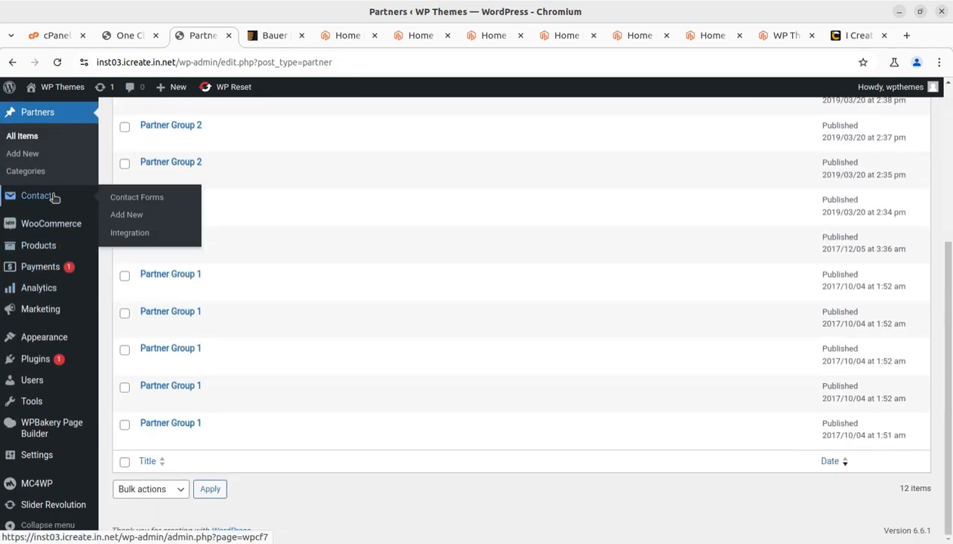
mouse_move(50, 435)
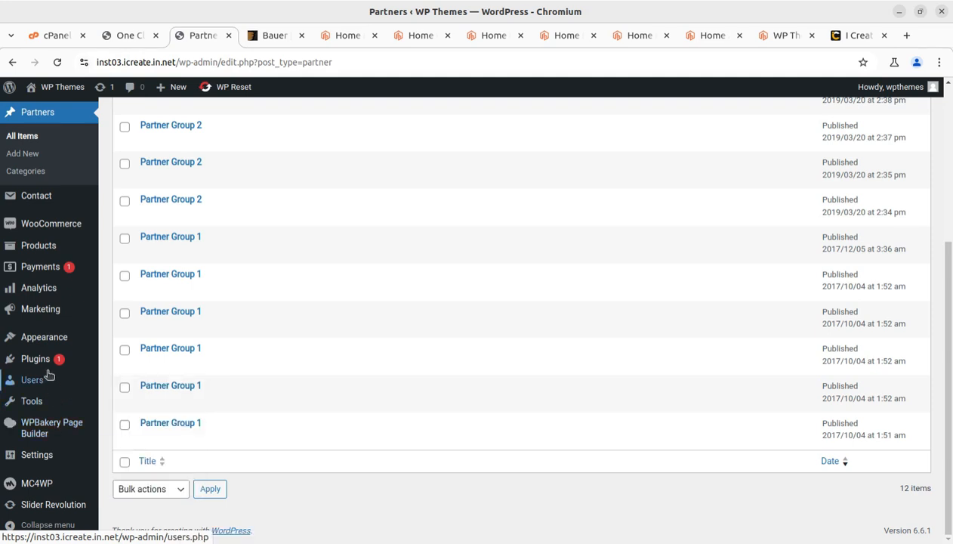
mouse_move(52, 361)
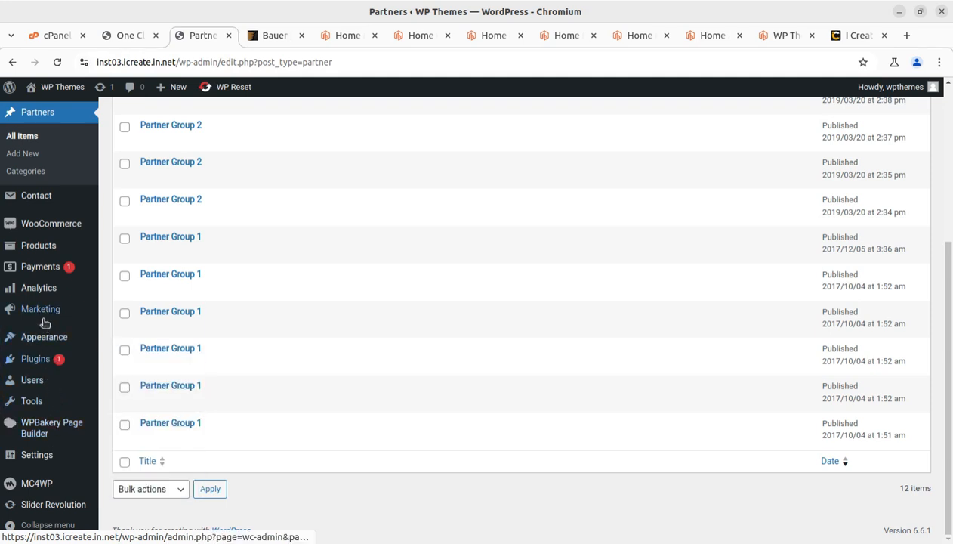
- Open the list of all pages and look through the imported pages, including the Home demo variants such as Home Architecture and Home Main
scroll(52, 279, "up", 4)
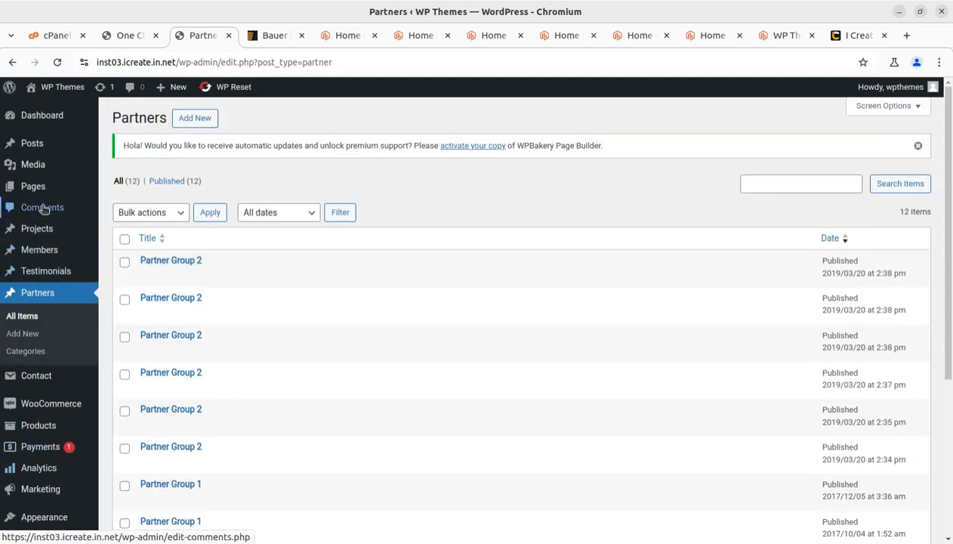
mouse_move(34, 164)
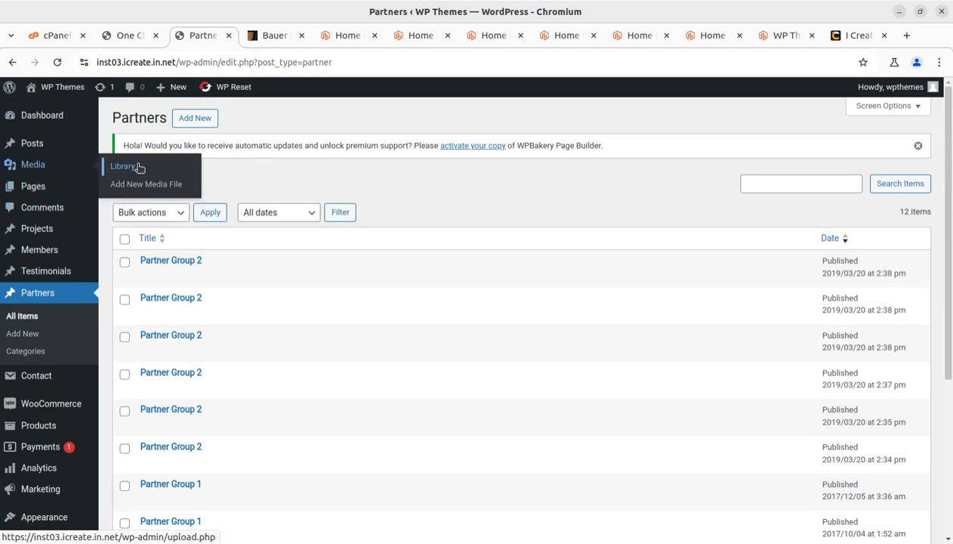
left_click(125, 190)
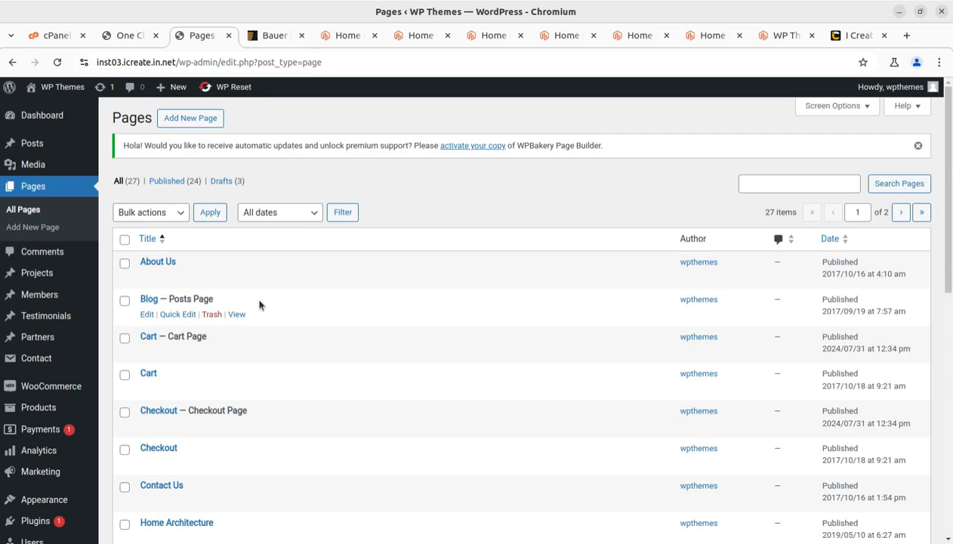
scroll(259, 303, "down", 4)
scroll(259, 304, "down", 2)
scroll(259, 304, "up", 4)
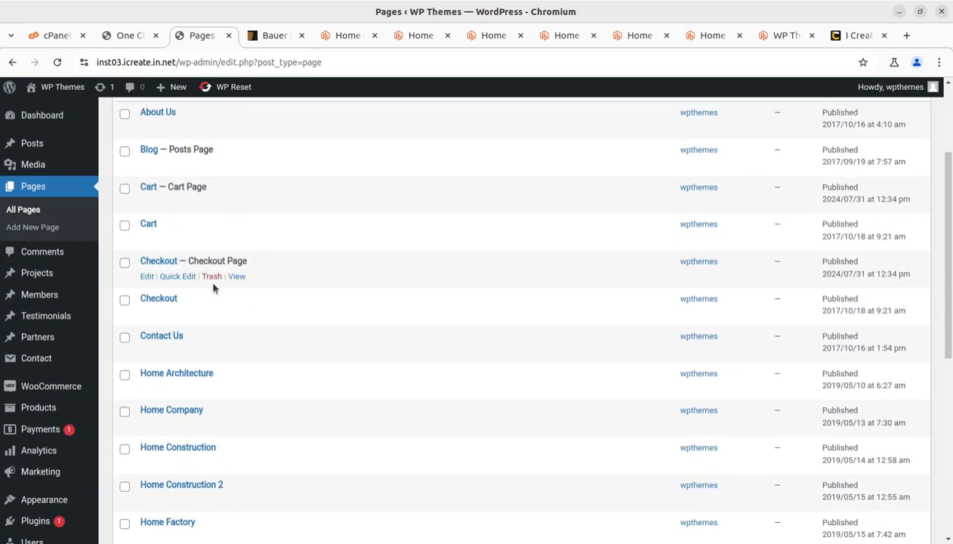
scroll(160, 314, "down", 2)
scroll(157, 298, "down", 1)
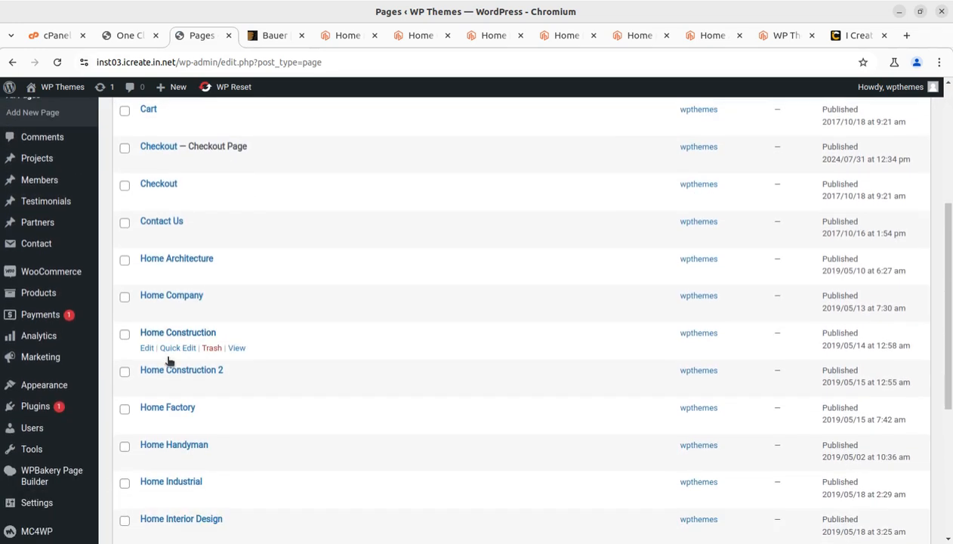
scroll(169, 361, "down", 3)
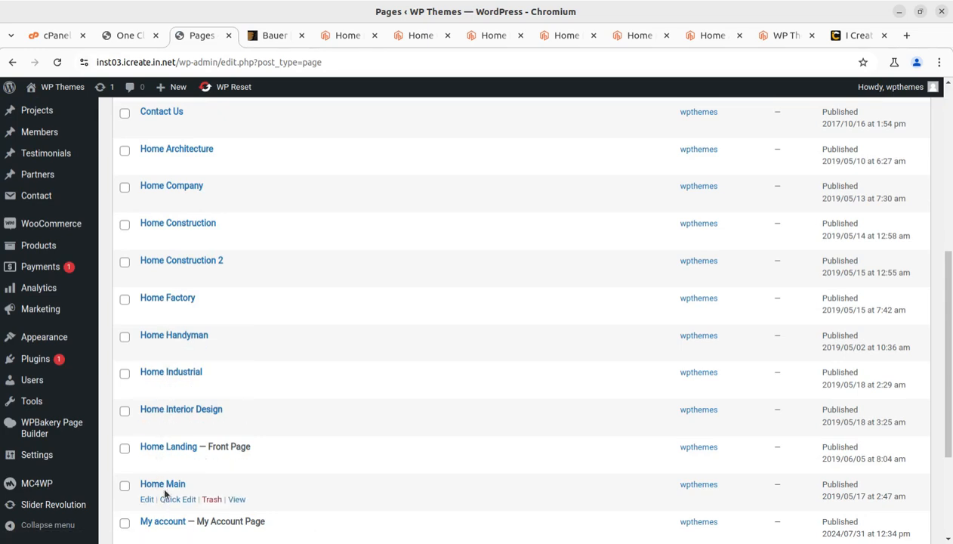
scroll(165, 493, "down", 4)
scroll(170, 362, "up", 12)
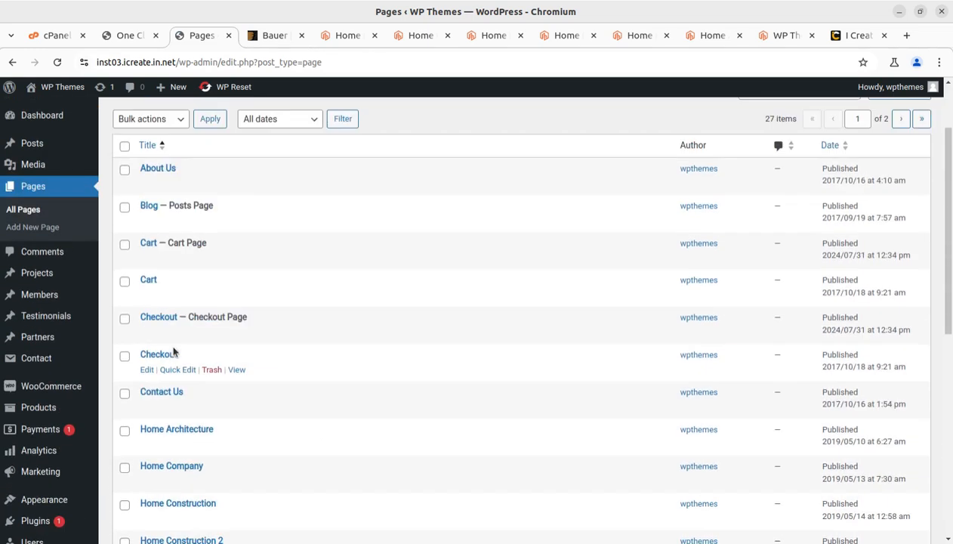
scroll(173, 352, "up", 1)
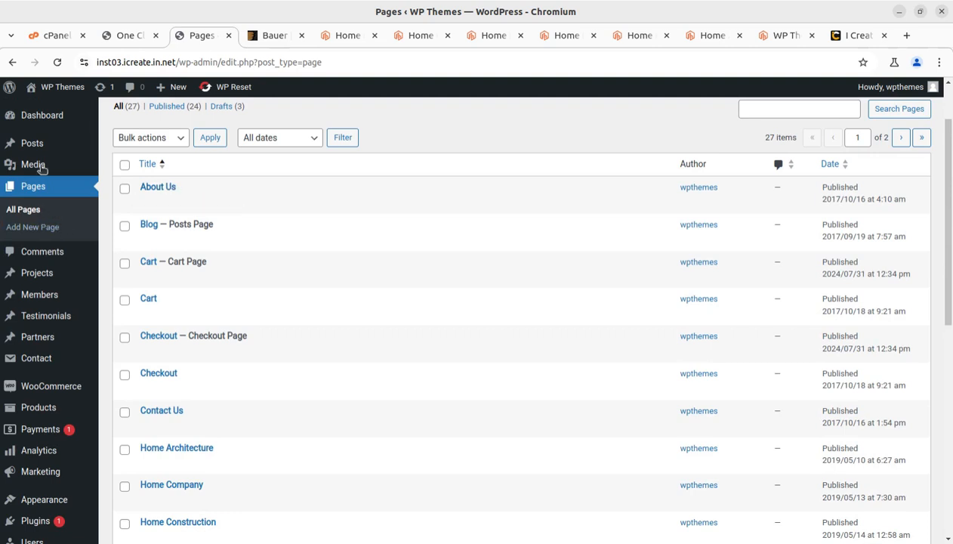
- Open the list of all posts and look through the imported blog articles with their categories and tags
mouse_move(31, 142)
left_click(127, 146)
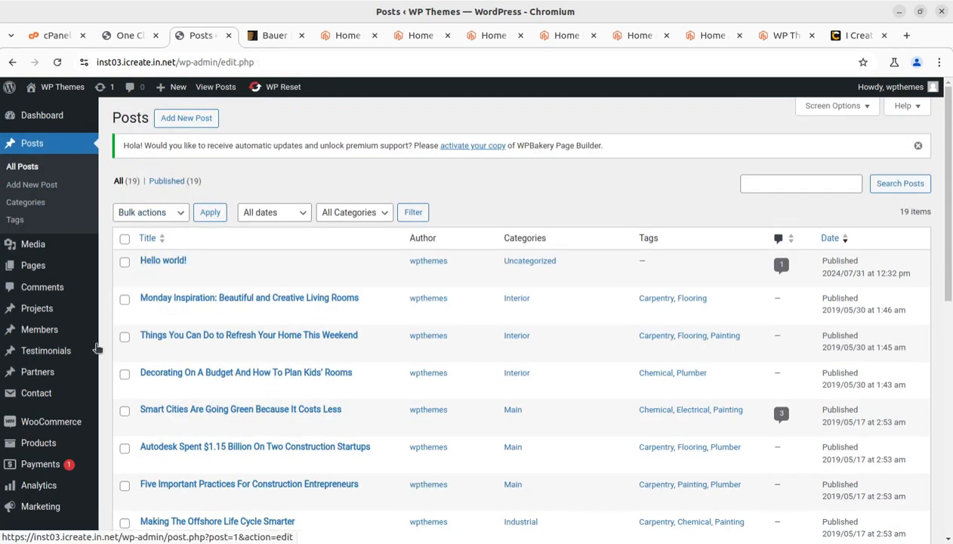
scroll(97, 348, "down", 6)
- Open the installed plugins list and highlight the names Contact Form 7, Meta Box and One Click Demo Import
mouse_move(44, 500)
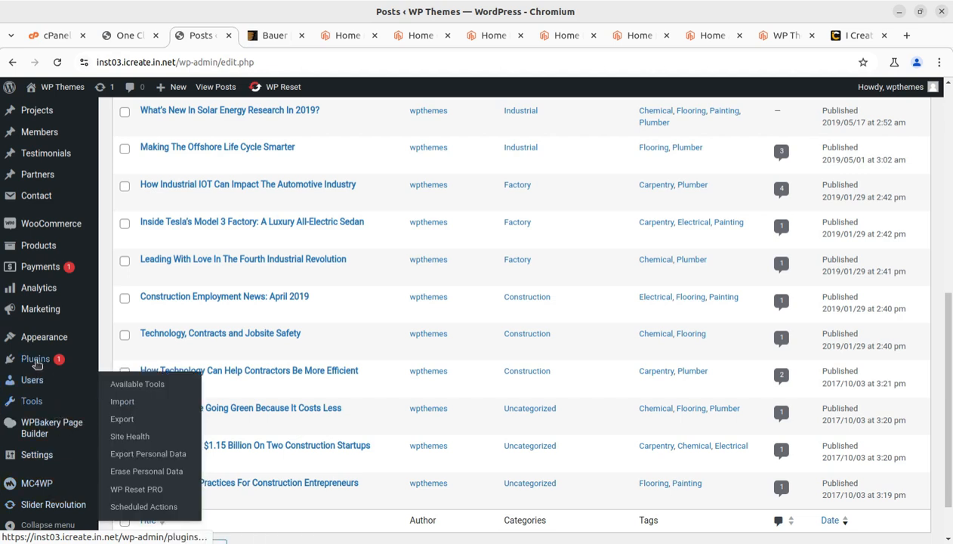
left_click(110, 361)
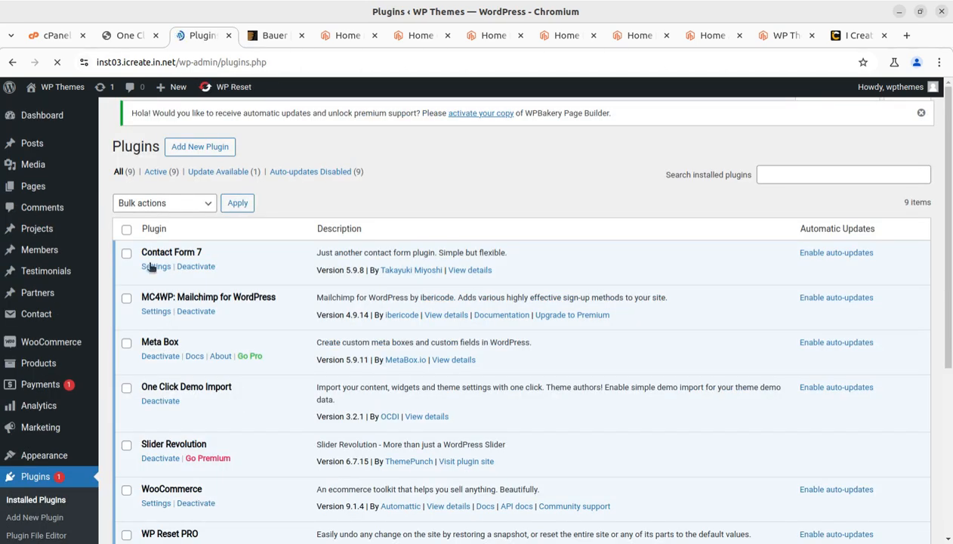
left_click_drag(213, 262, 144, 262)
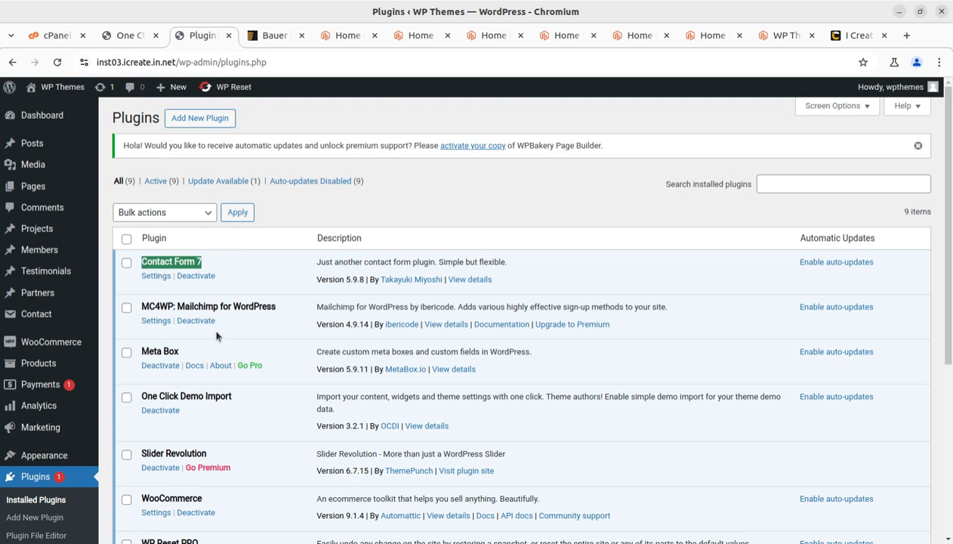
scroll(217, 336, "down", 2)
left_click_drag(186, 277, 141, 278)
left_click_drag(249, 324, 142, 323)
- Highlight the plugin names Slider Revolution, WooCommerce, WPBakery Page Builder and WPRT Addons for Bauer, and return to the start of the list
scroll(151, 324, "down", 2)
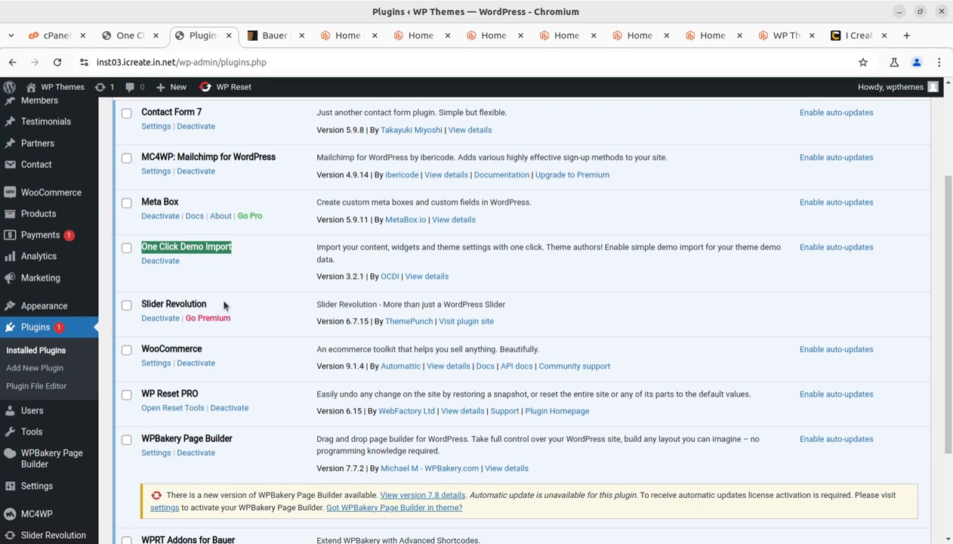
left_click_drag(224, 305, 143, 303)
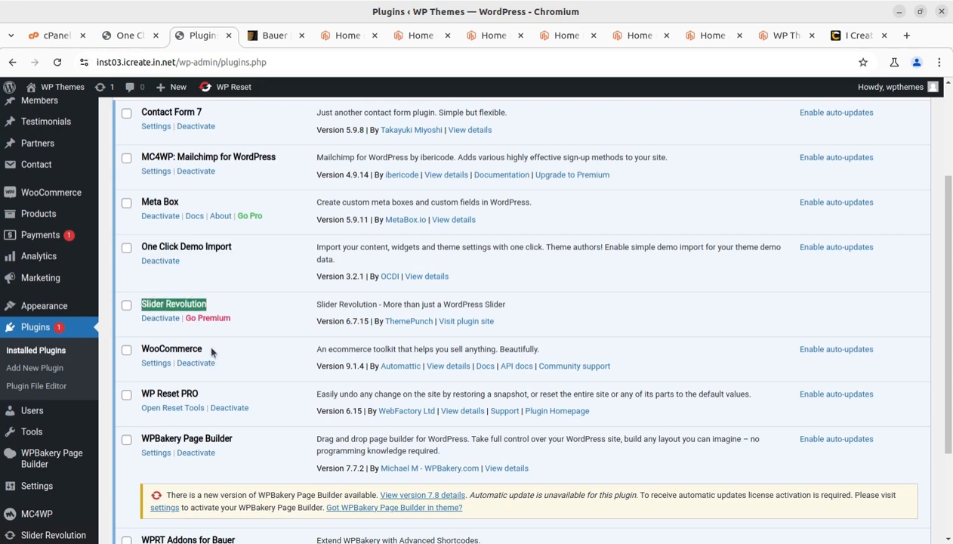
left_click_drag(212, 351, 154, 347)
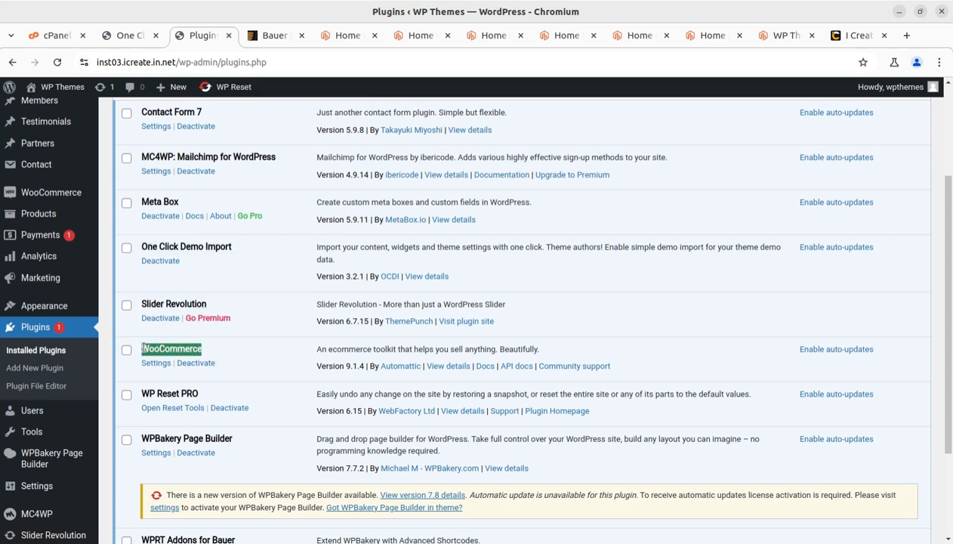
scroll(232, 379, "down", 2)
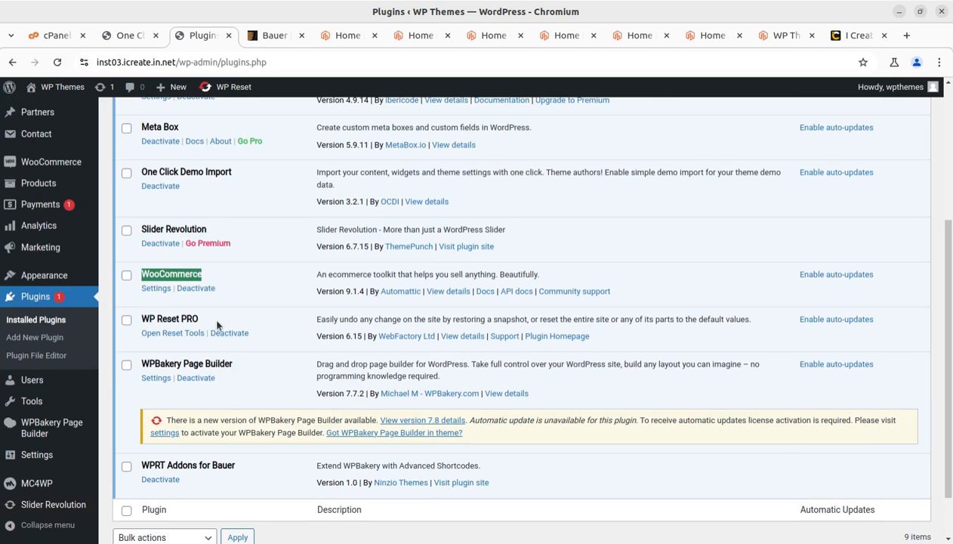
left_click_drag(243, 370, 132, 366)
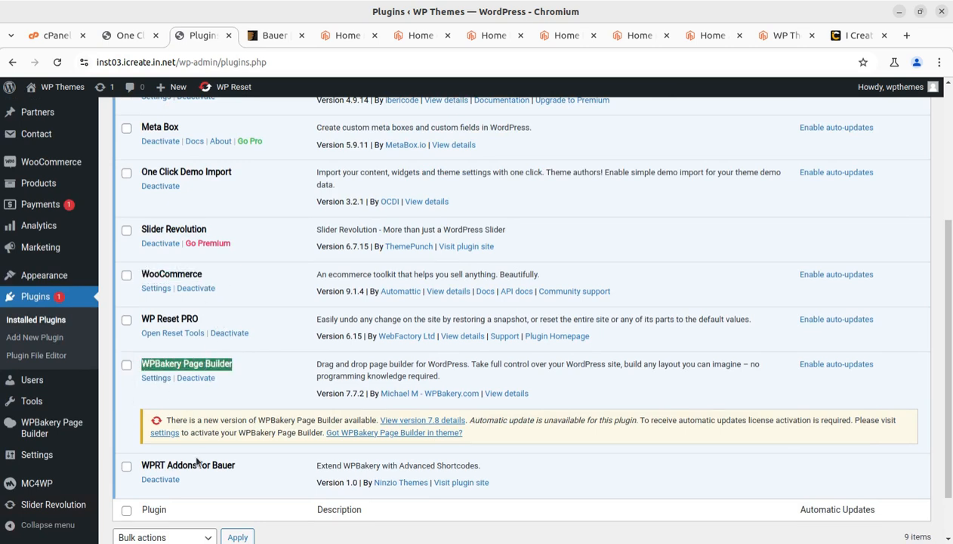
left_click_drag(239, 468, 139, 466)
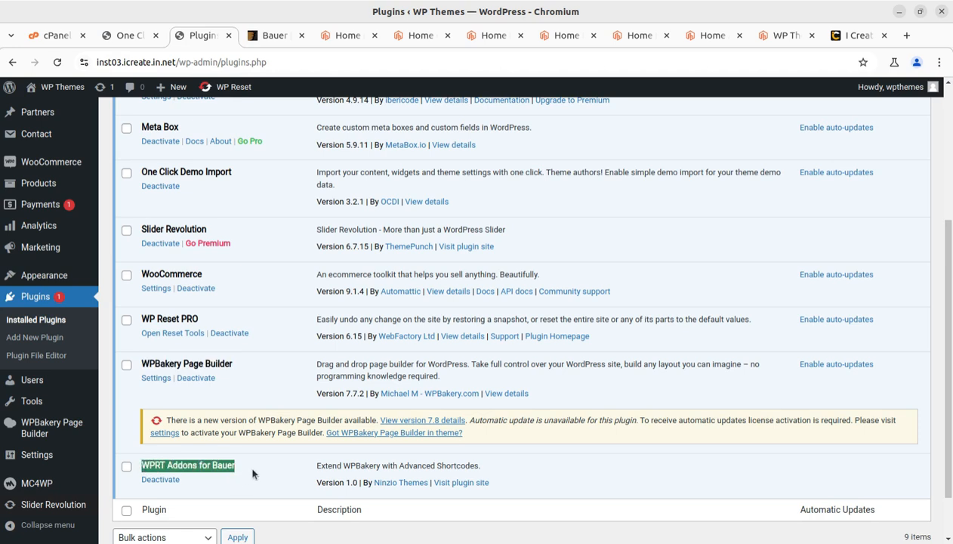
scroll(290, 400, "up", 3)
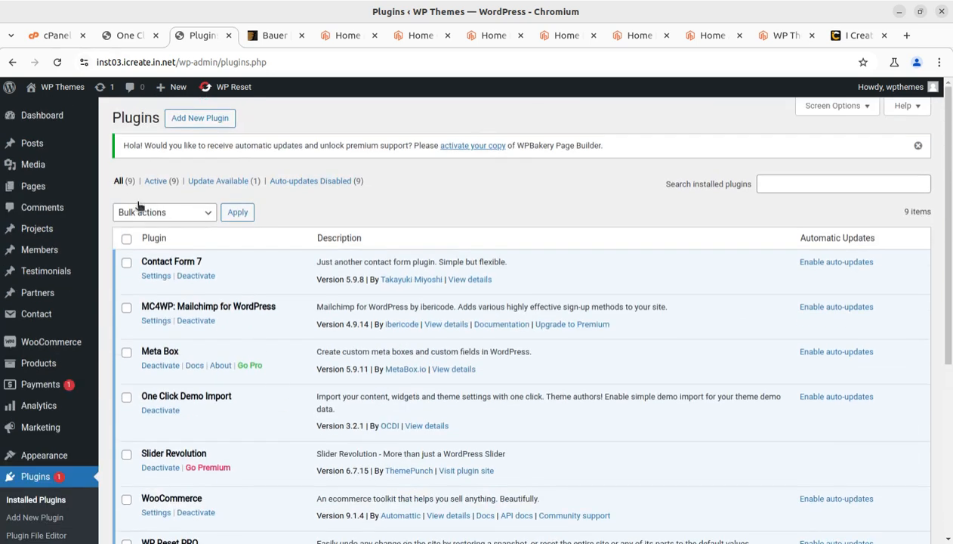
- Switch to the file manager's bauer_v1.2.7 folder, view the demo folder's files, go back and point out the documentation and licensing folders
left_click(0, 23)
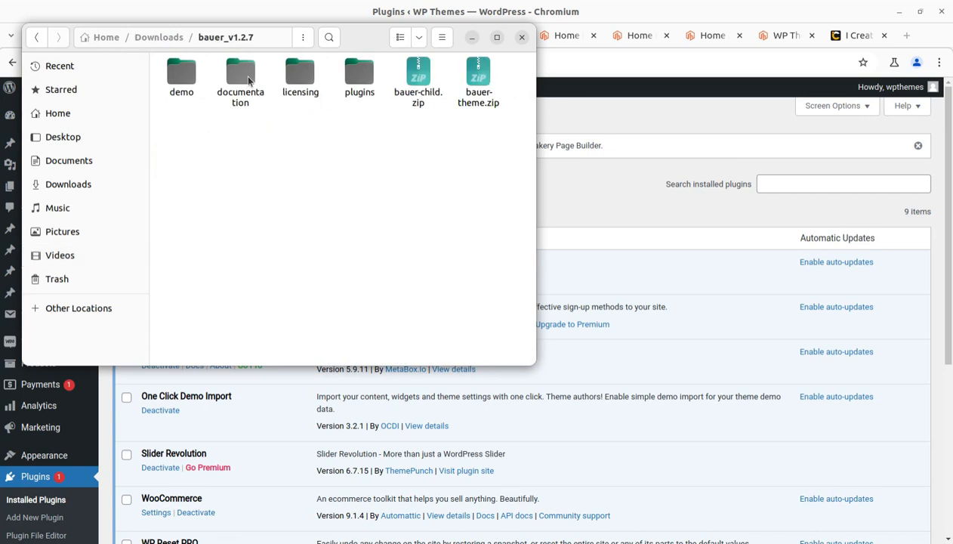
double_click(179, 85)
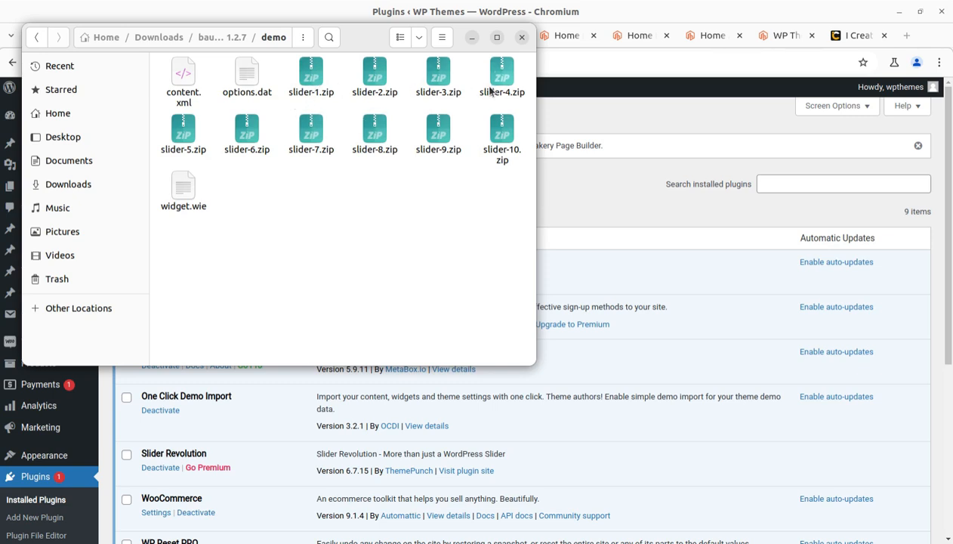
left_click(226, 38)
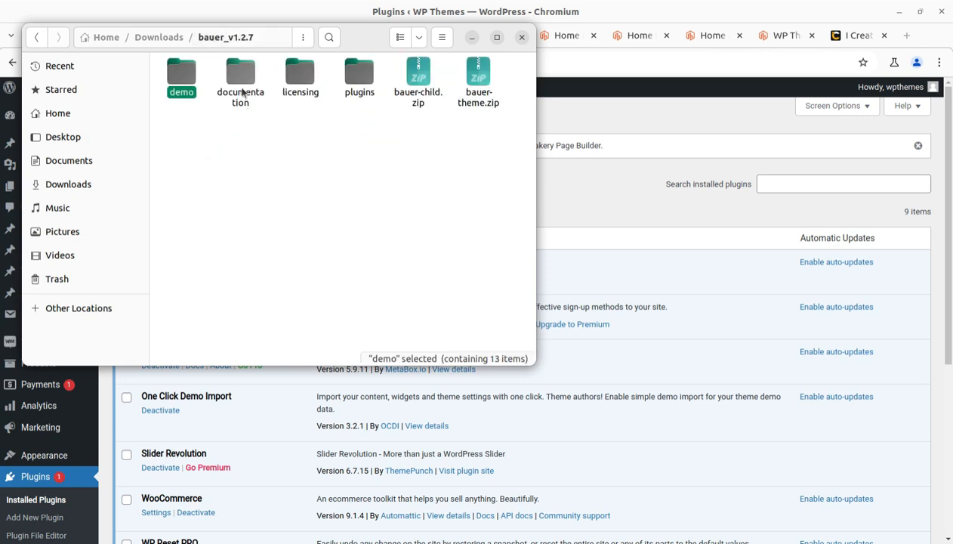
left_click(241, 82)
left_click(300, 76)
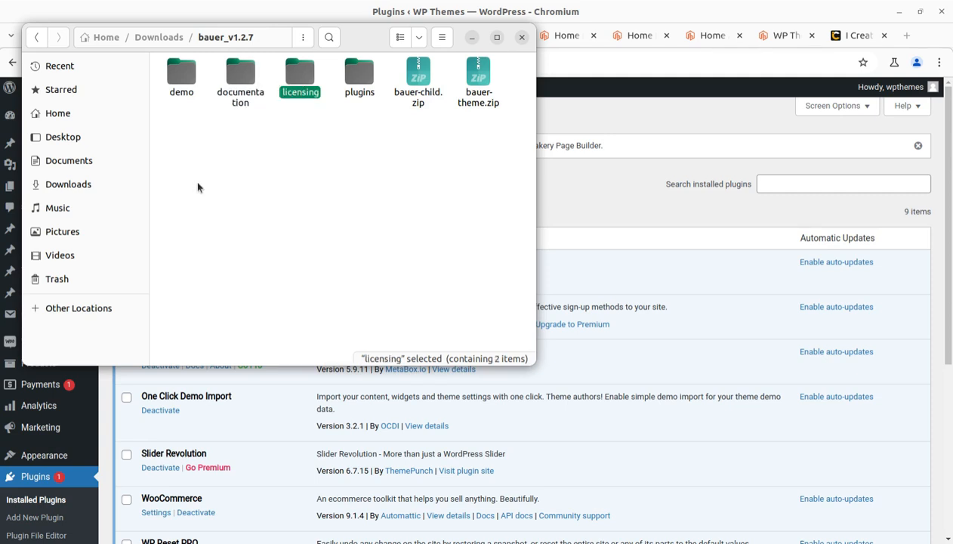
- Point out js_composer.zip, revslider.zip and wprt-addons.zip in the plugins folder, and return to bauer_v1.2.7 to select bauer-theme.zip
double_click(360, 76)
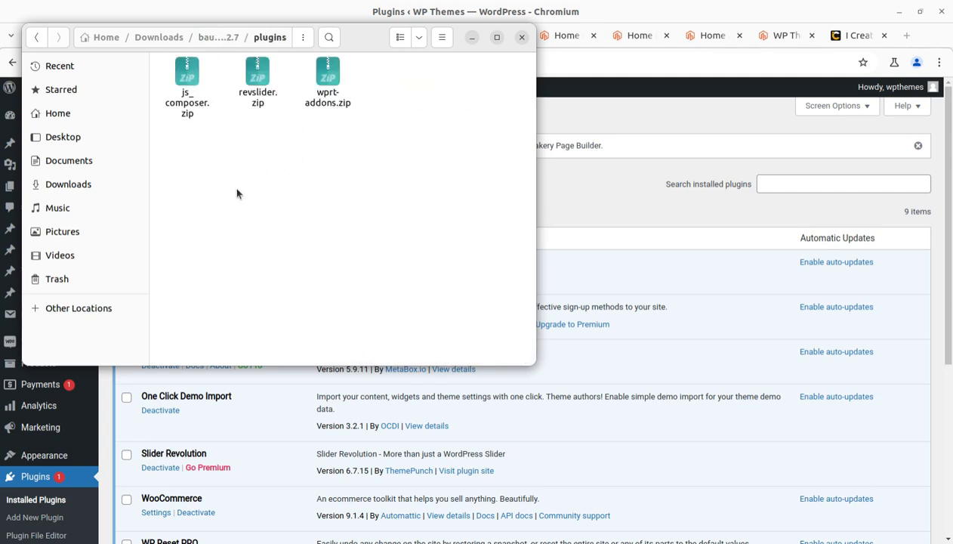
left_click(188, 91)
left_click(257, 102)
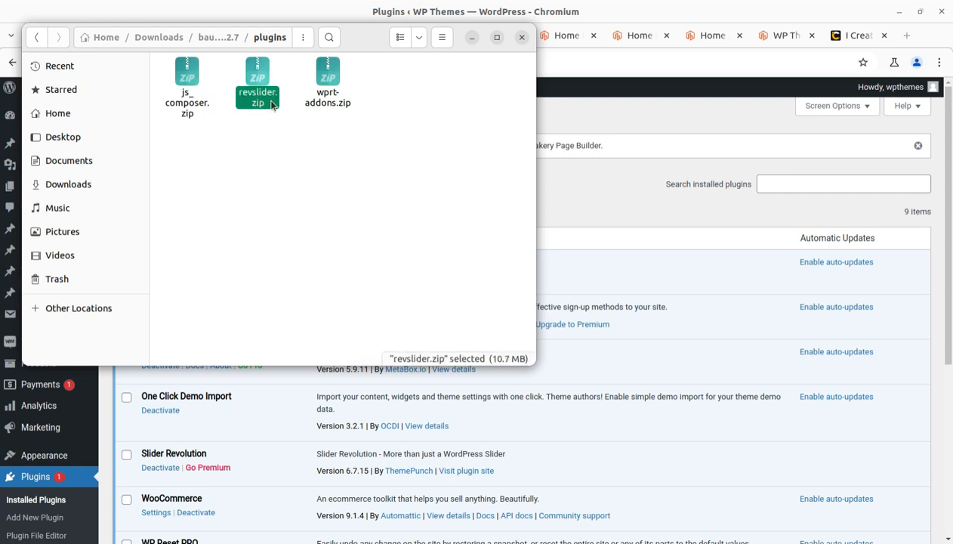
left_click(323, 106)
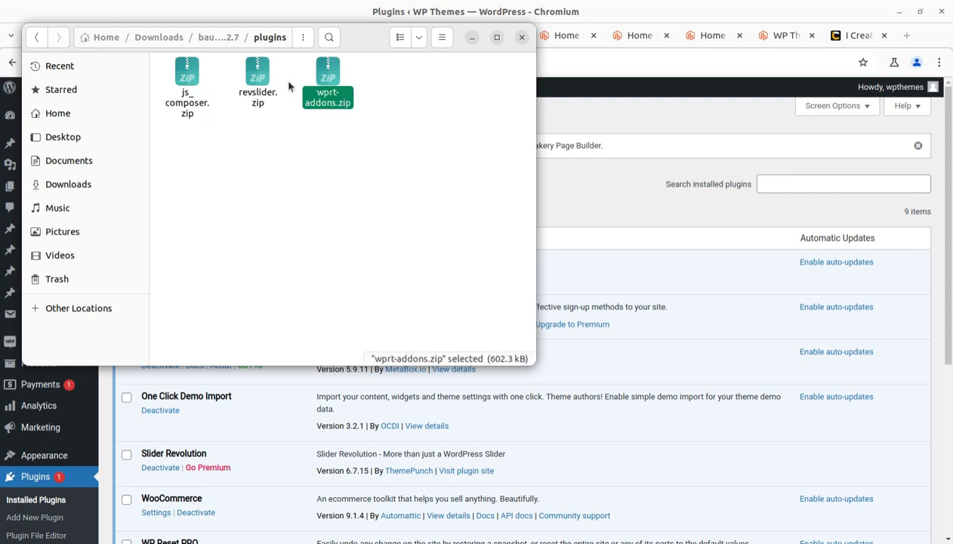
left_click(224, 39)
left_click(478, 84)
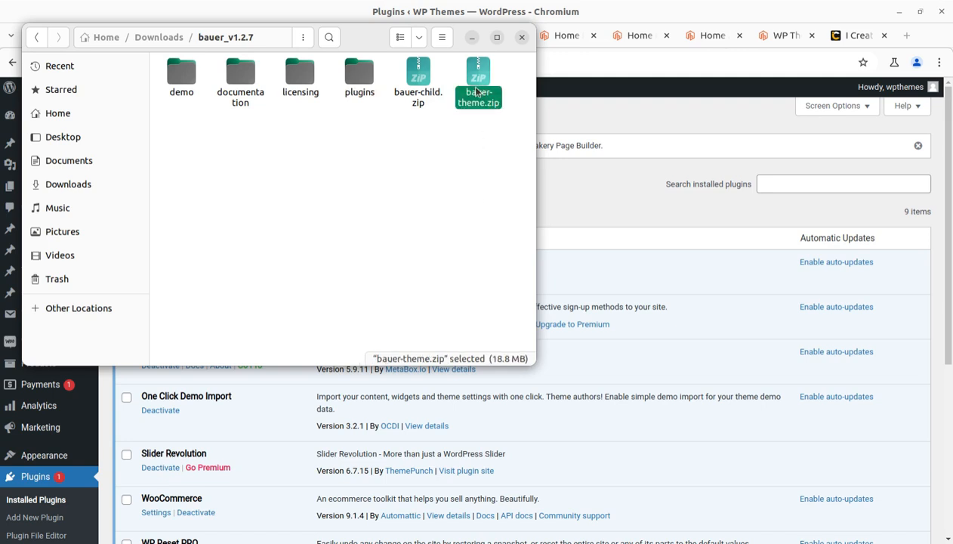
- Point out bauer-child.zip and bauer-theme.zip in the bauer_v1.2.7 folder, and minimize the file manager
left_click(418, 77)
left_click(481, 90)
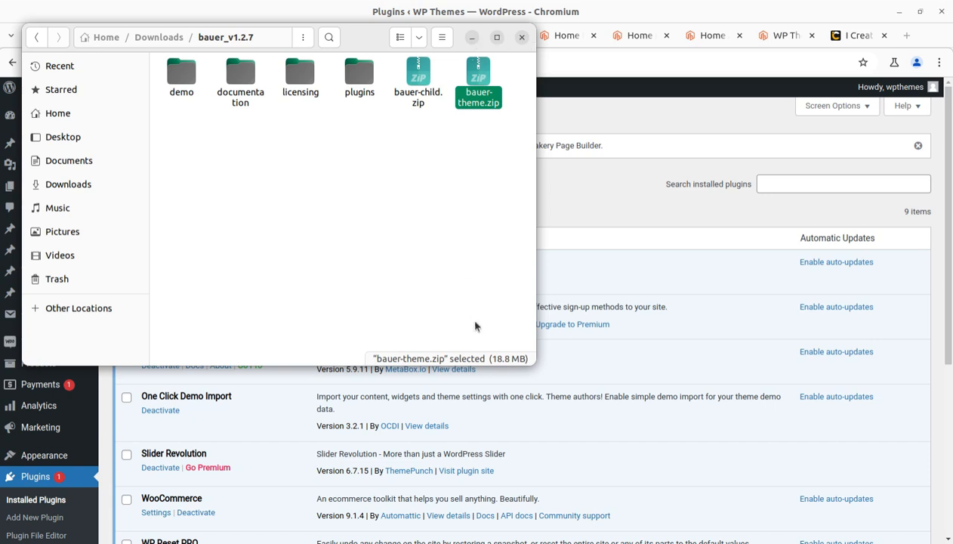
left_click(472, 37)
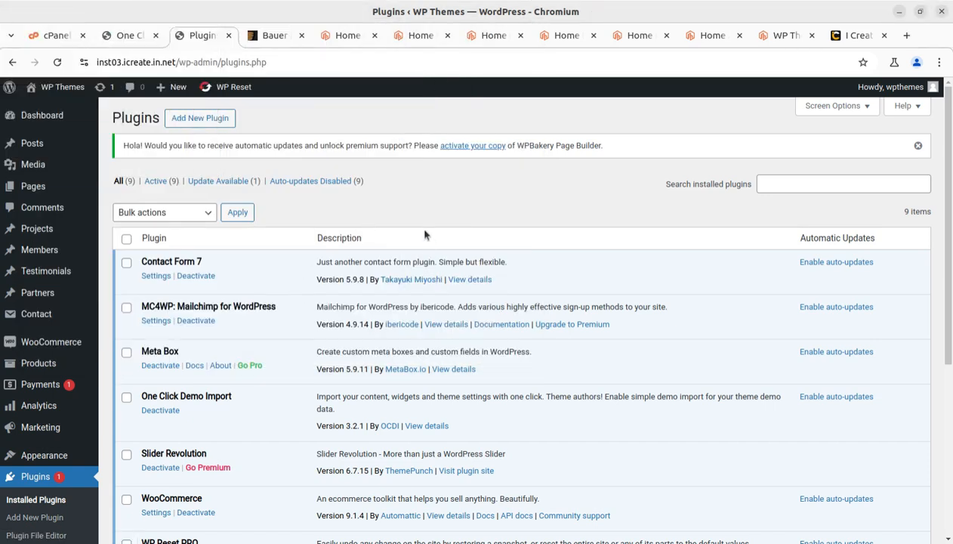
- Open the WP Themes site's front end in a new browser tab and switch to it
mouse_move(105, 101)
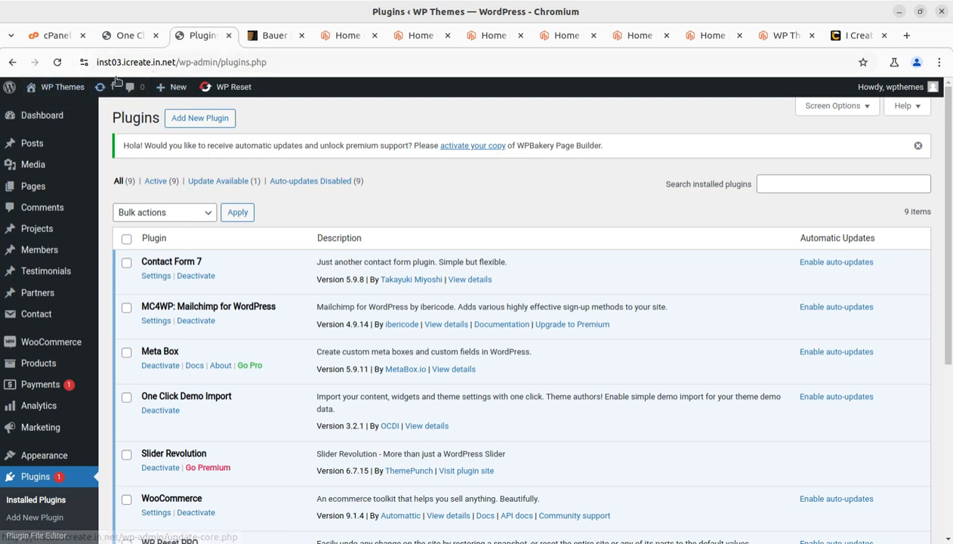
mouse_move(59, 88)
middle_click(35, 112)
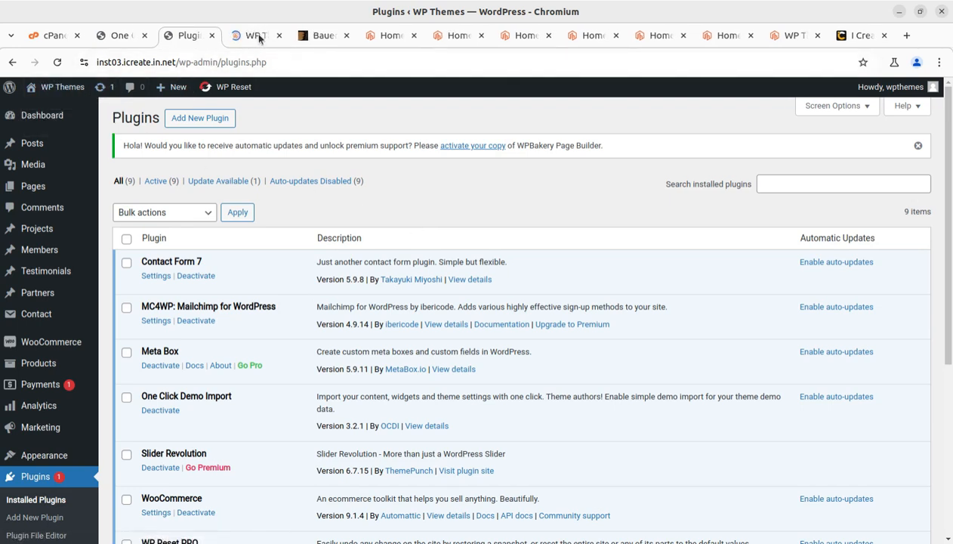
left_click(254, 35)
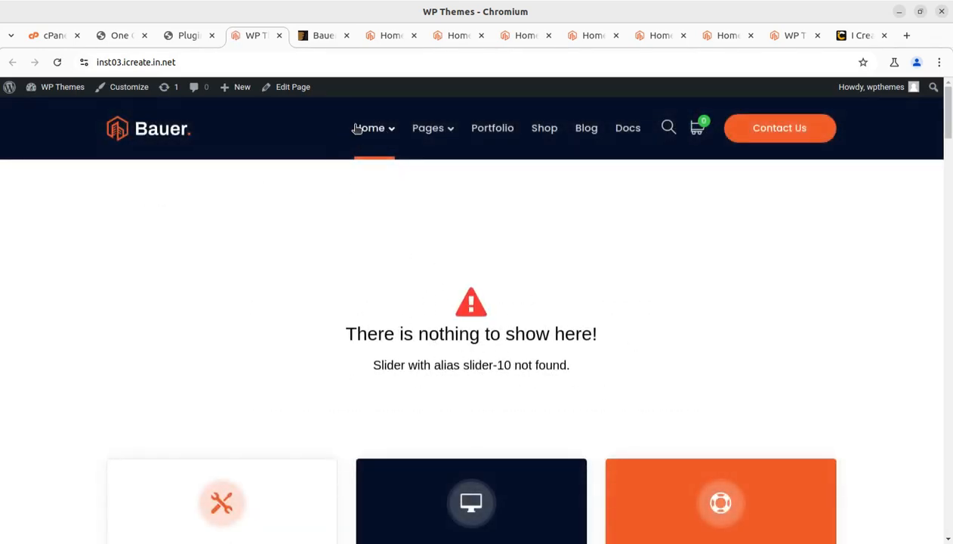
- Open the site's Home Main page, look through its sections and return to its start
mouse_move(357, 129)
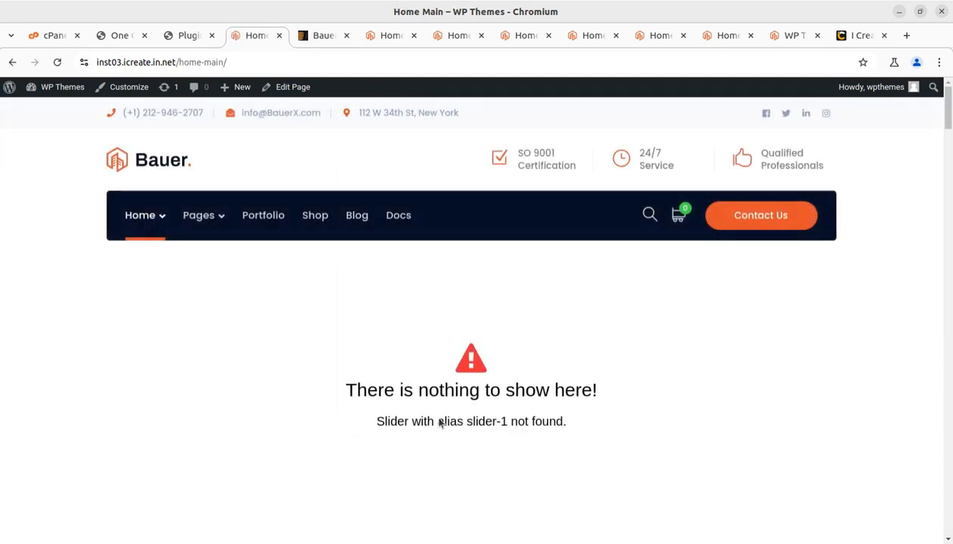
scroll(483, 351, "down", 5)
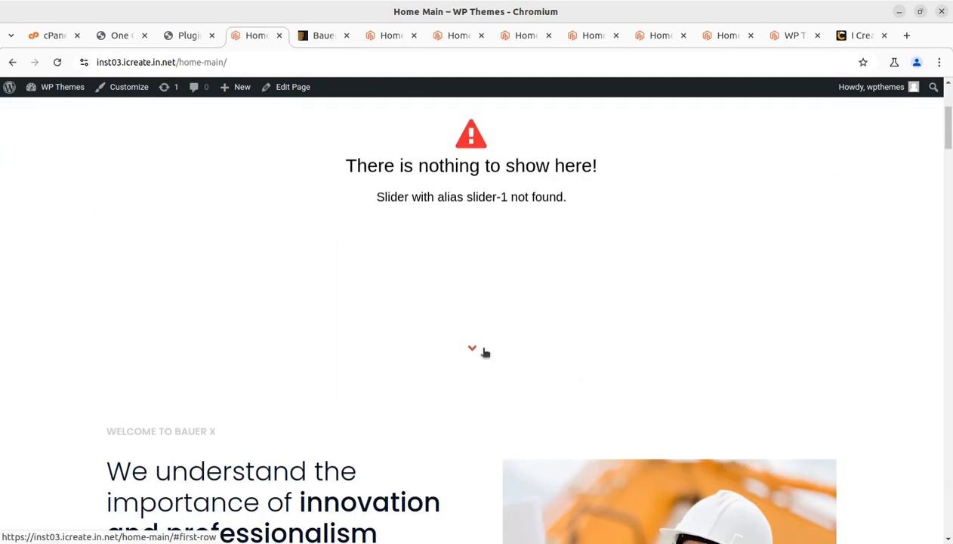
scroll(484, 353, "down", 15)
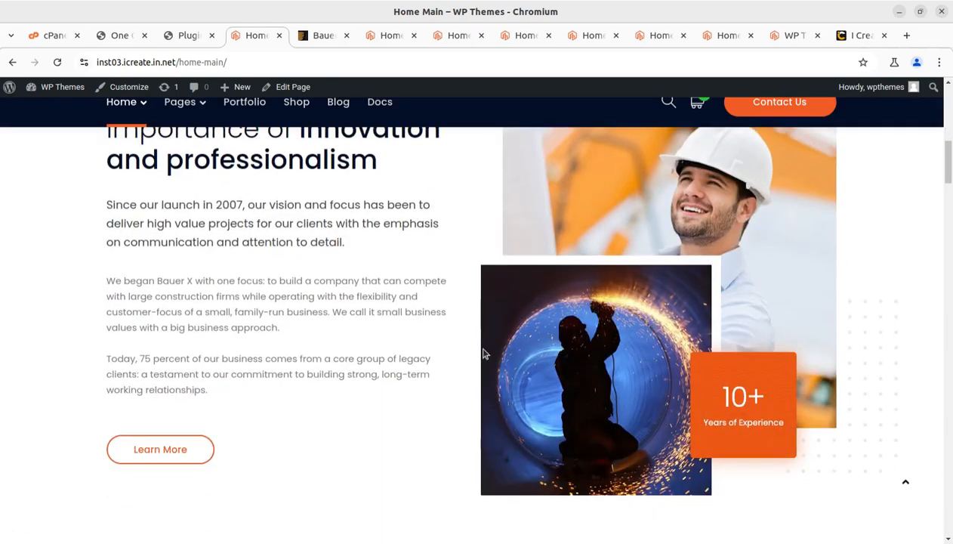
scroll(484, 353, "down", 15)
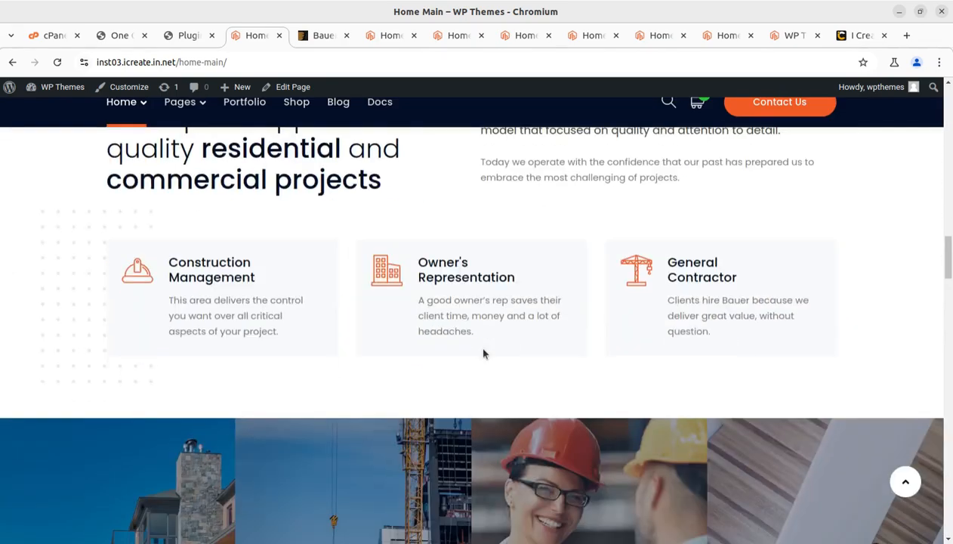
scroll(484, 353, "up", 15)
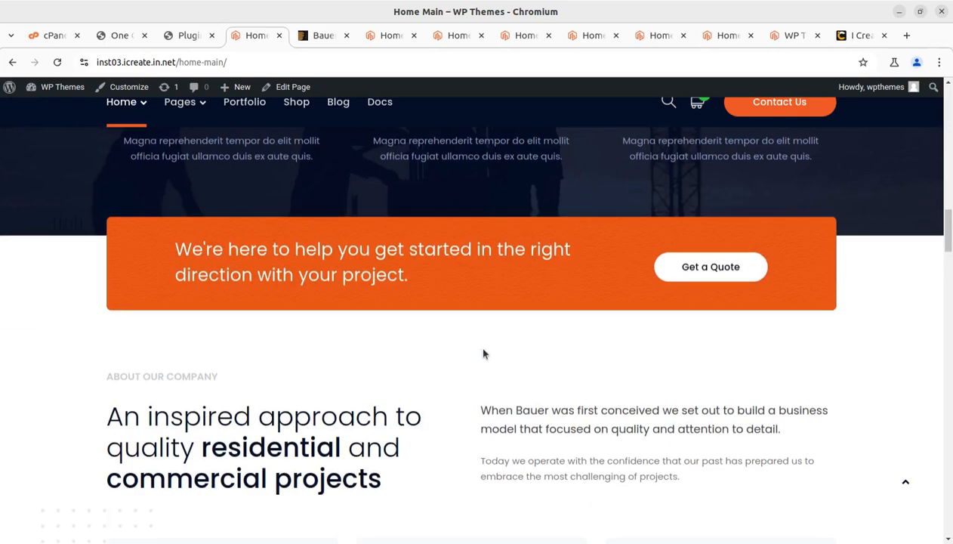
scroll(484, 352, "up", 10)
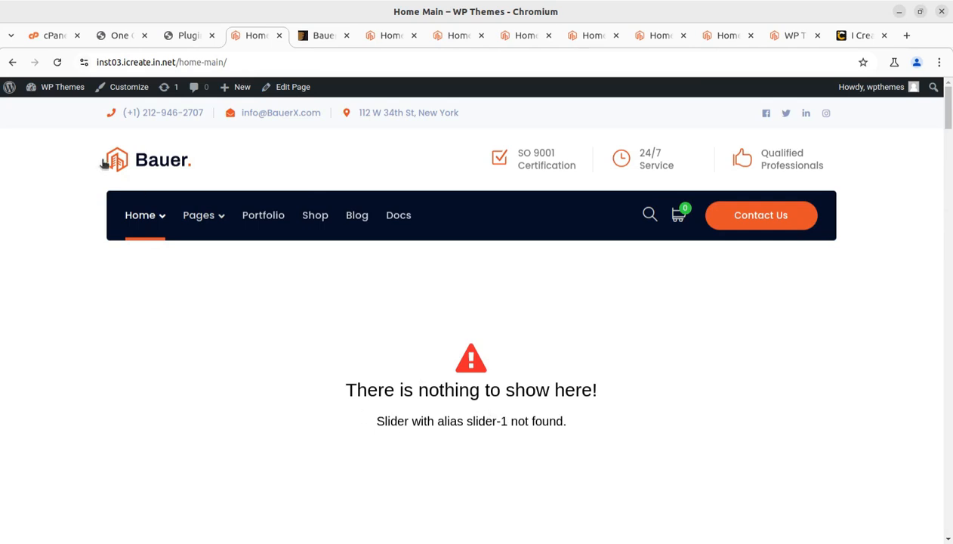
- In the browser tab with the demo import page, open the Slider Revolution overview and close its welcome dialog
left_click(120, 35)
scroll(38, 339, "down", 4)
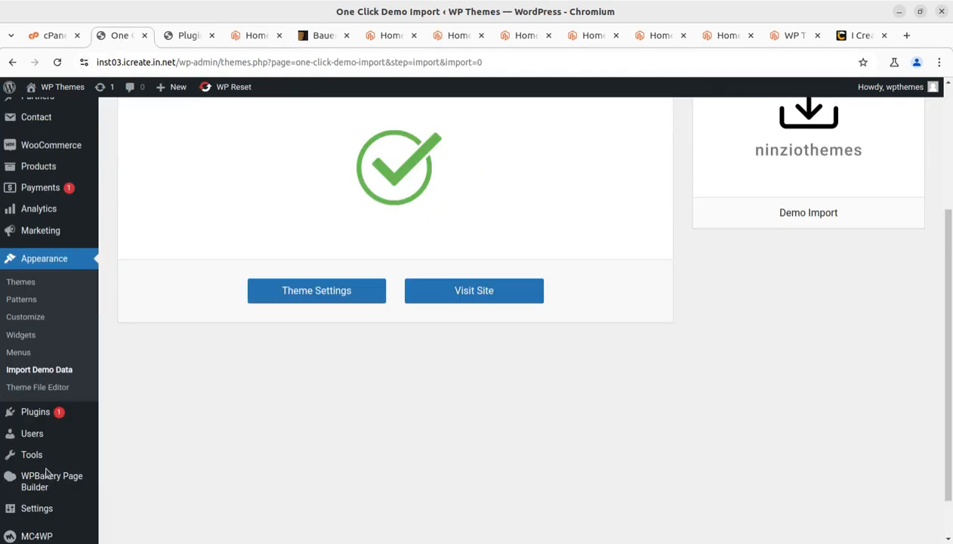
mouse_move(30, 502)
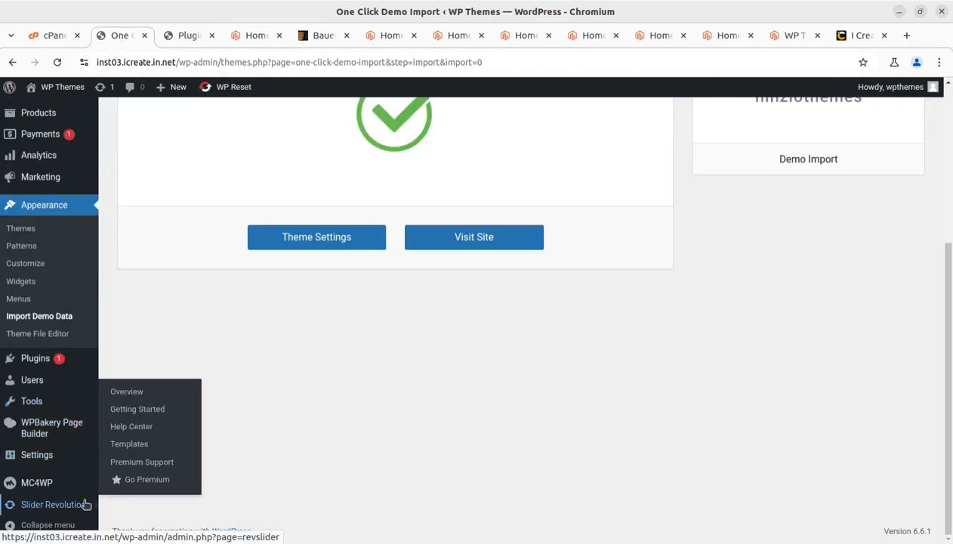
left_click(125, 395)
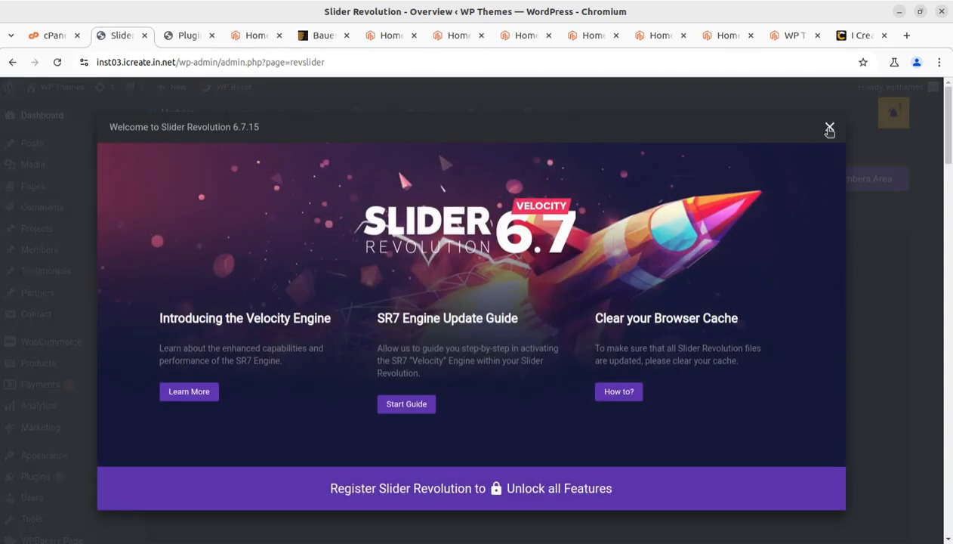
left_click(829, 130)
- Manually import slider-1.zip from bauer_v1.2.7's demo folder into Slider Revolution, and reload the Home Main page to check it
scroll(428, 338, "down", 5)
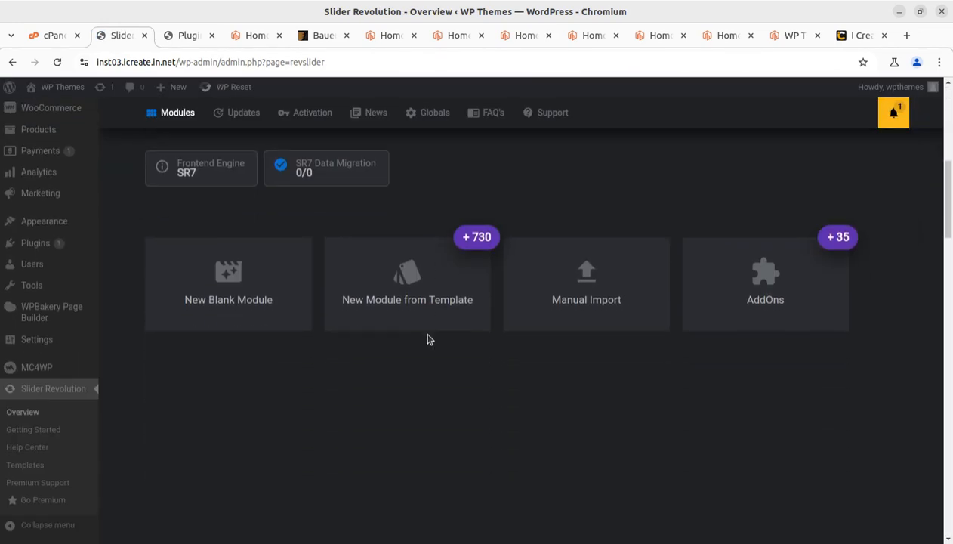
scroll(432, 344, "up", 5)
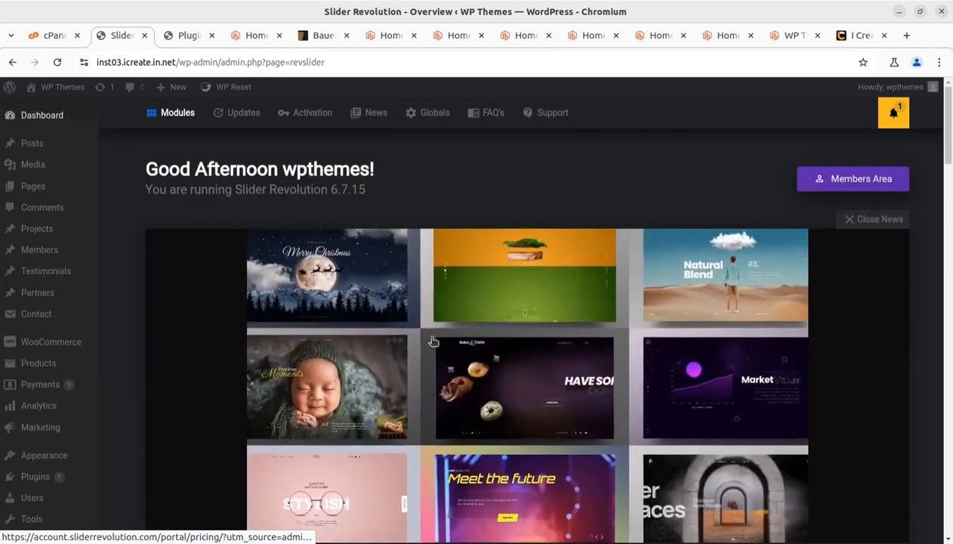
scroll(431, 341, "down", 9)
scroll(400, 366, "up", 4)
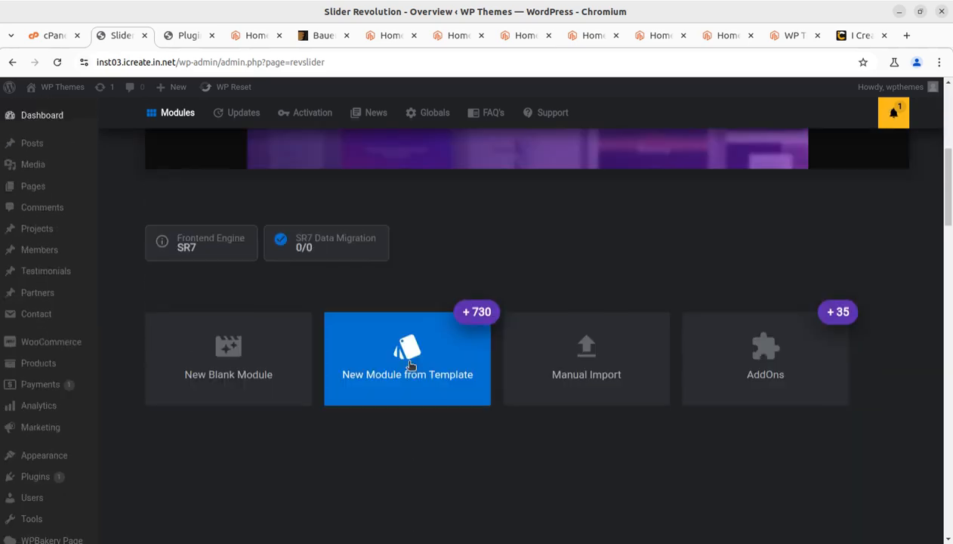
left_click(586, 375)
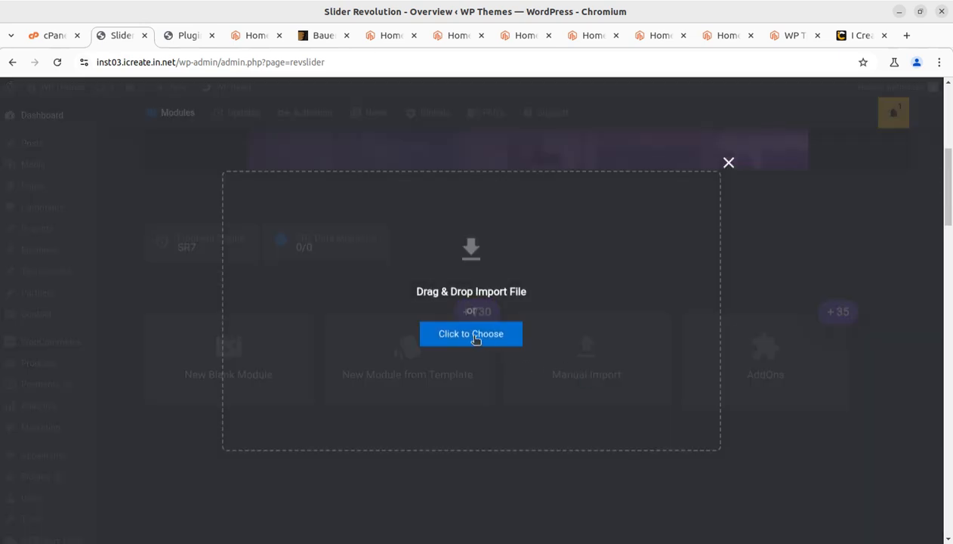
left_click(476, 339)
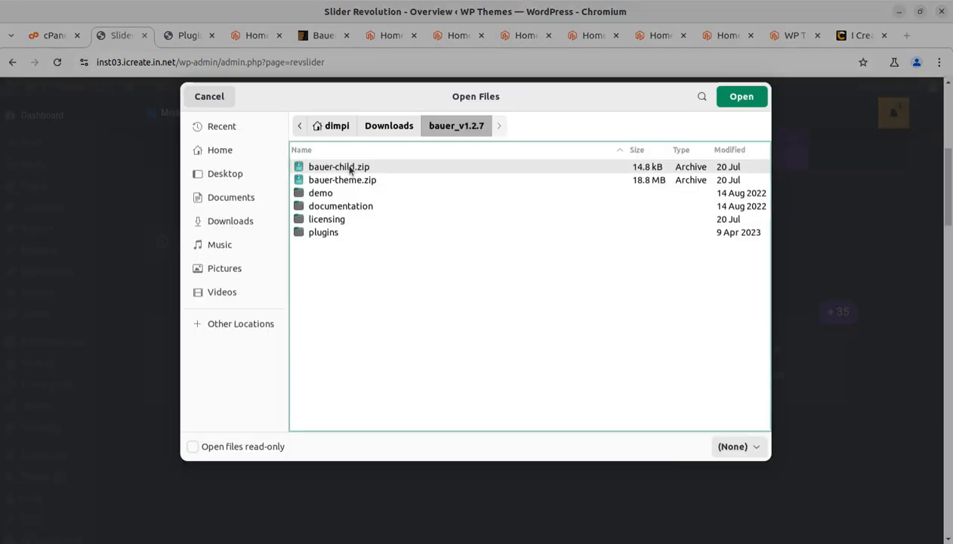
double_click(321, 195)
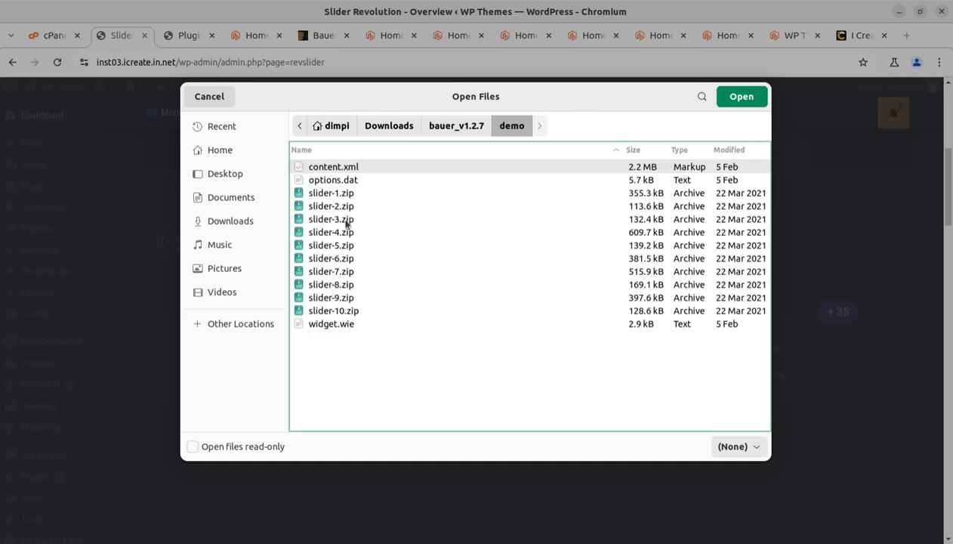
left_click(333, 195)
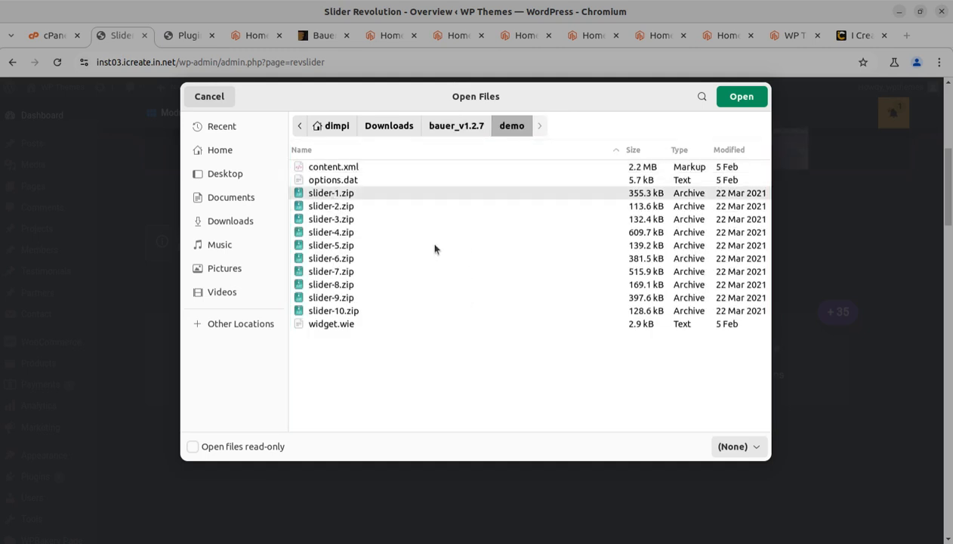
left_click(741, 96)
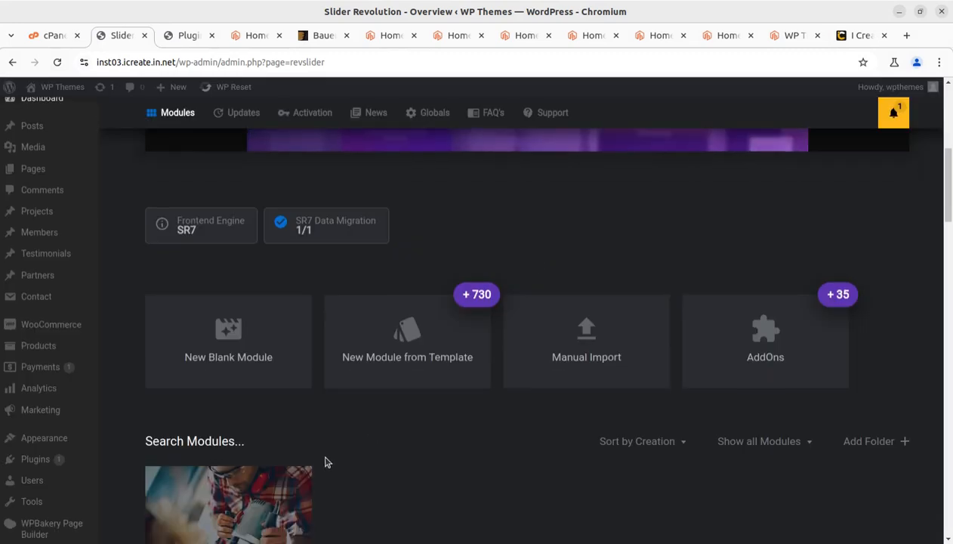
left_click(255, 36)
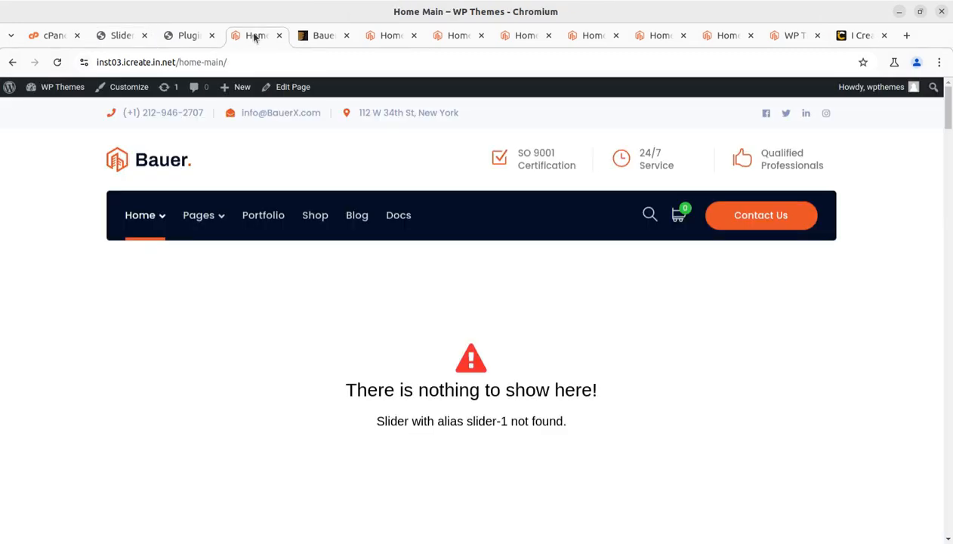
left_click(57, 62)
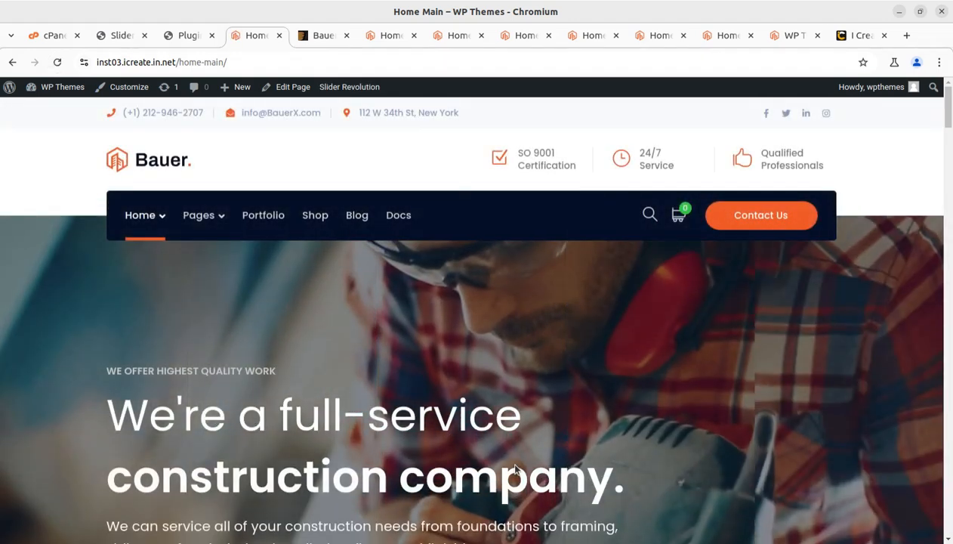
- Open the Home Company page, look through its sections and return to its start
mouse_move(148, 215)
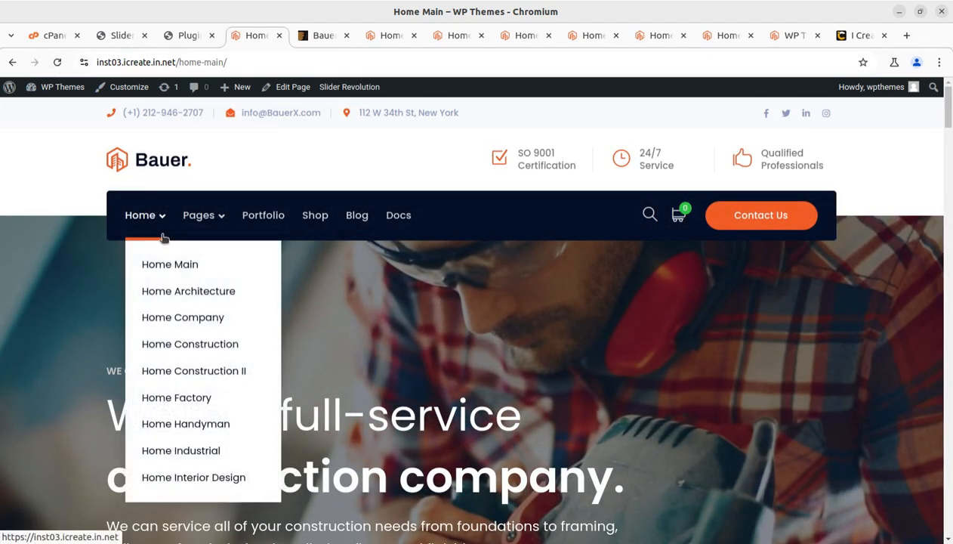
left_click(187, 321)
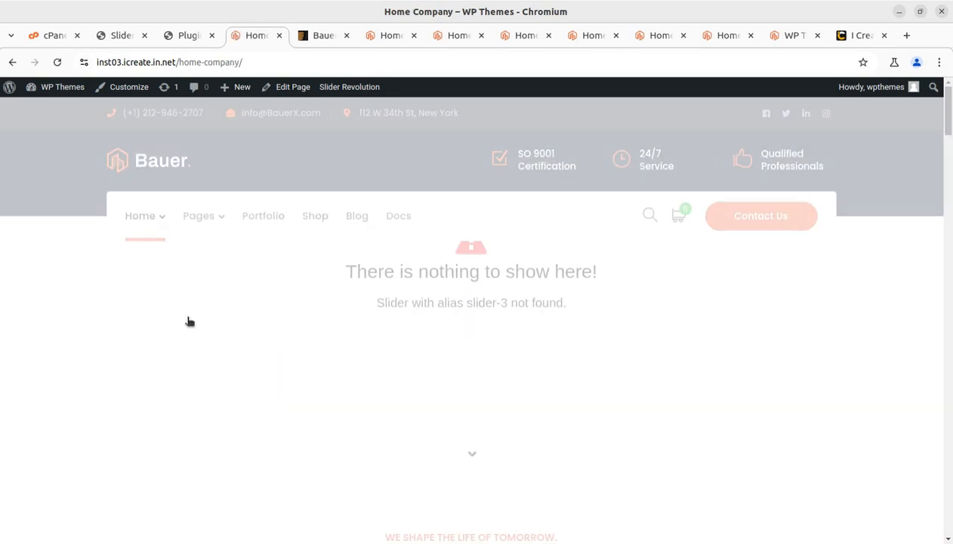
scroll(340, 286, "down", 3)
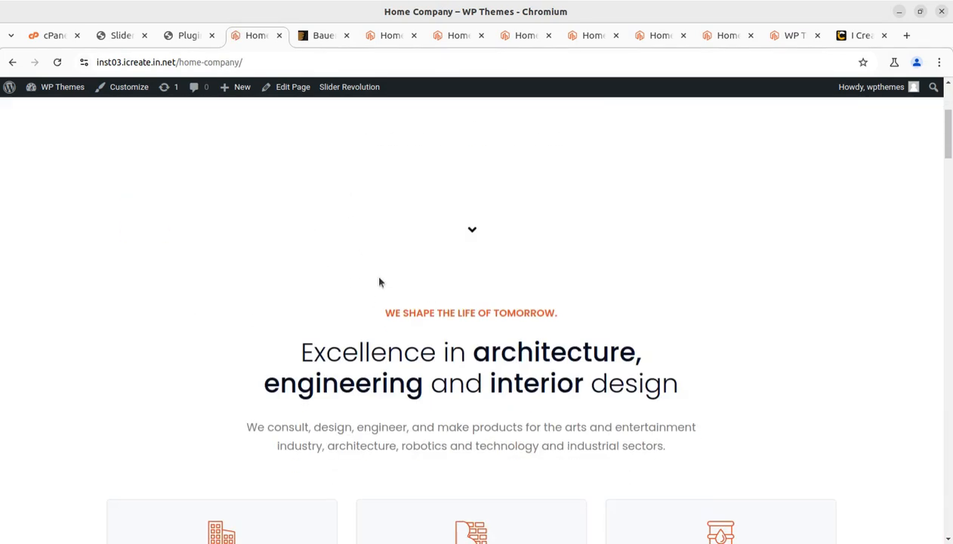
scroll(380, 283, "down", 10)
scroll(617, 308, "up", 3)
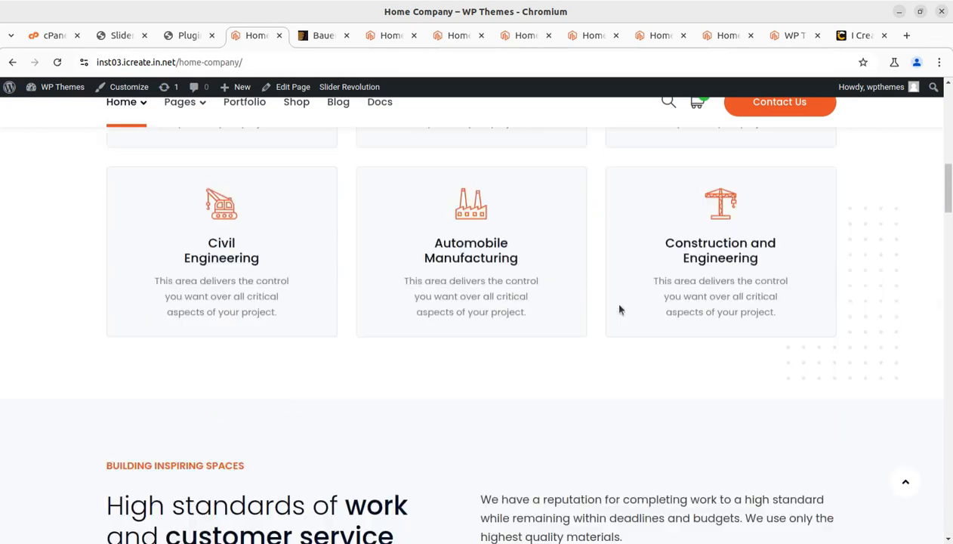
scroll(609, 302, "up", 10)
- View the Home Construction II page and go back to the site's front page
mouse_move(143, 215)
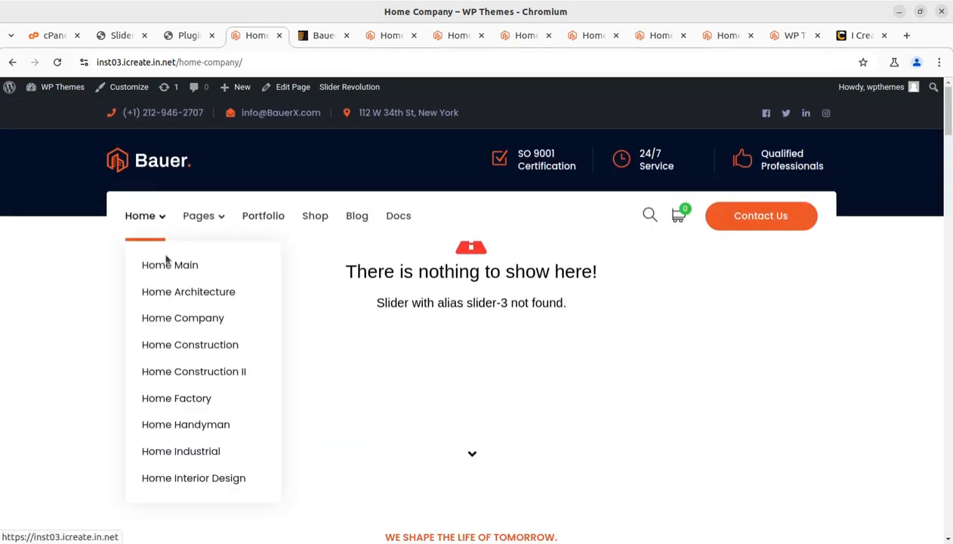
left_click(189, 372)
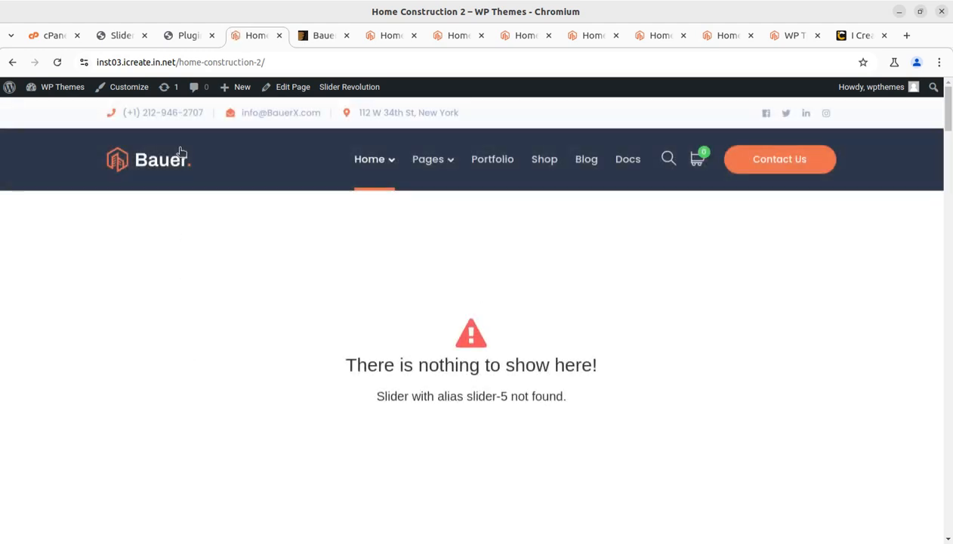
left_click(159, 172)
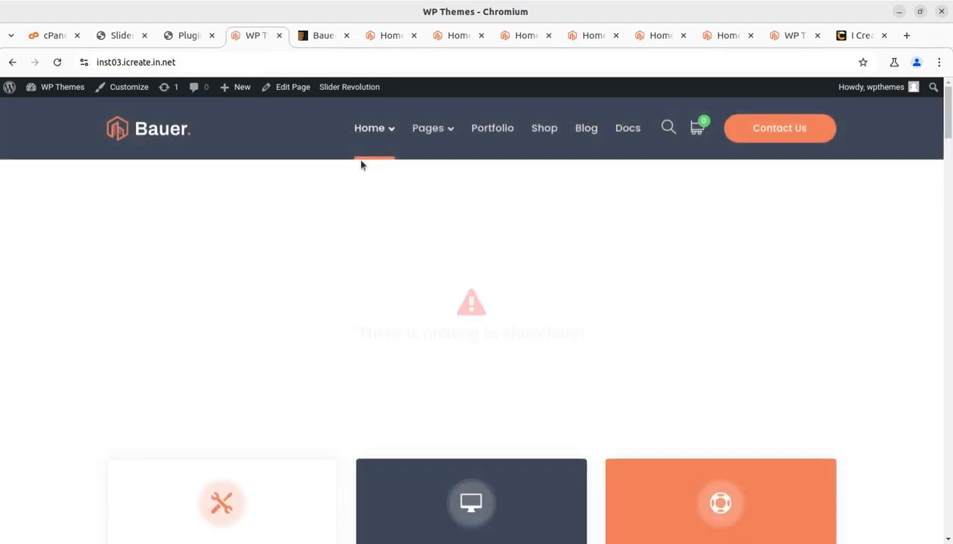
scroll(302, 186, "down", 2)
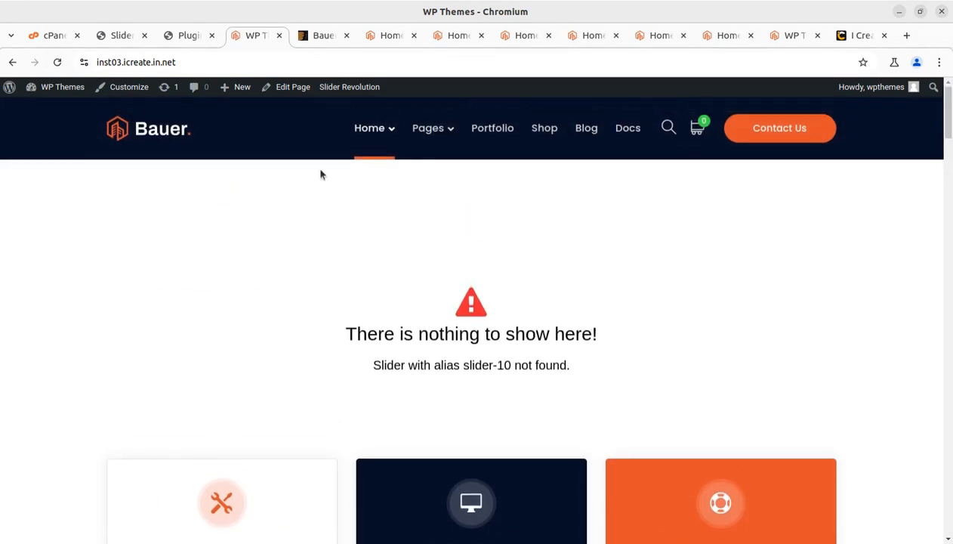
- Reopen the Home Main page, view its slider and open the page for editing
mouse_move(371, 128)
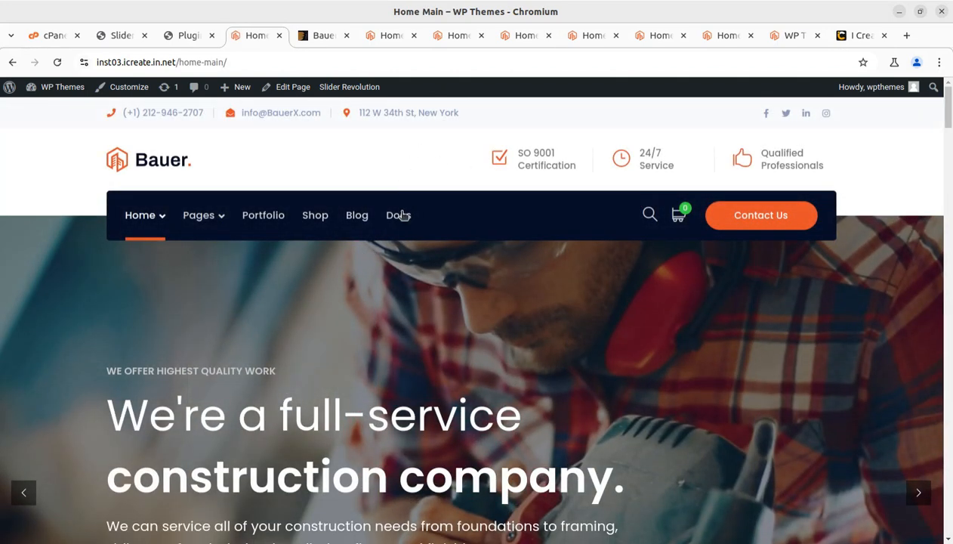
scroll(743, 345, "down", 2)
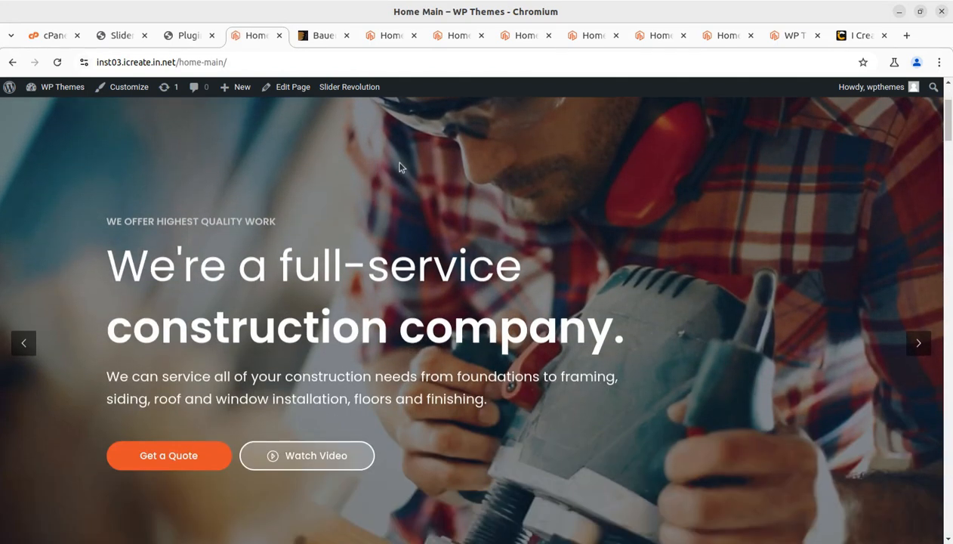
left_click(290, 92)
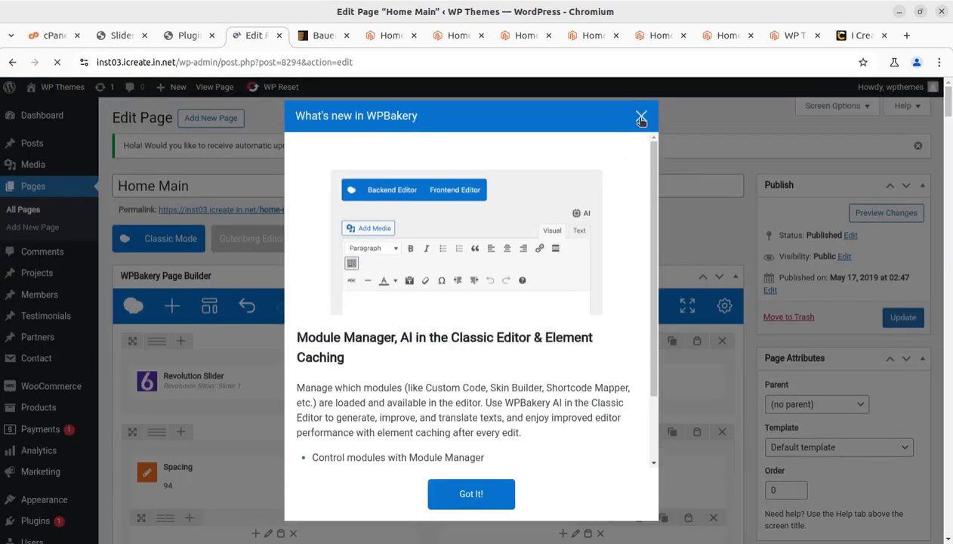
- Dismiss the WPBakery news popup and open the Slider Revolution overview in a new browser tab
left_click(641, 116)
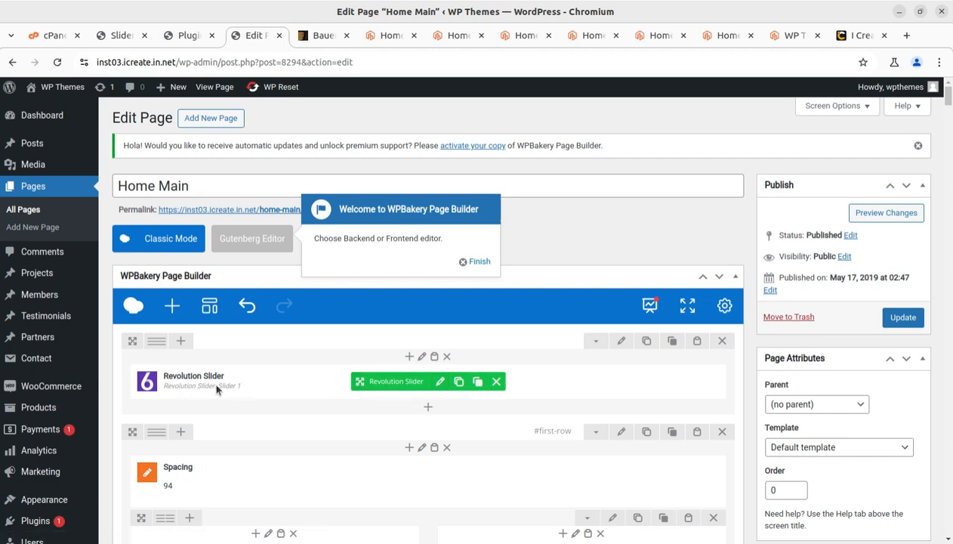
scroll(83, 415, "down", 3)
mouse_move(54, 520)
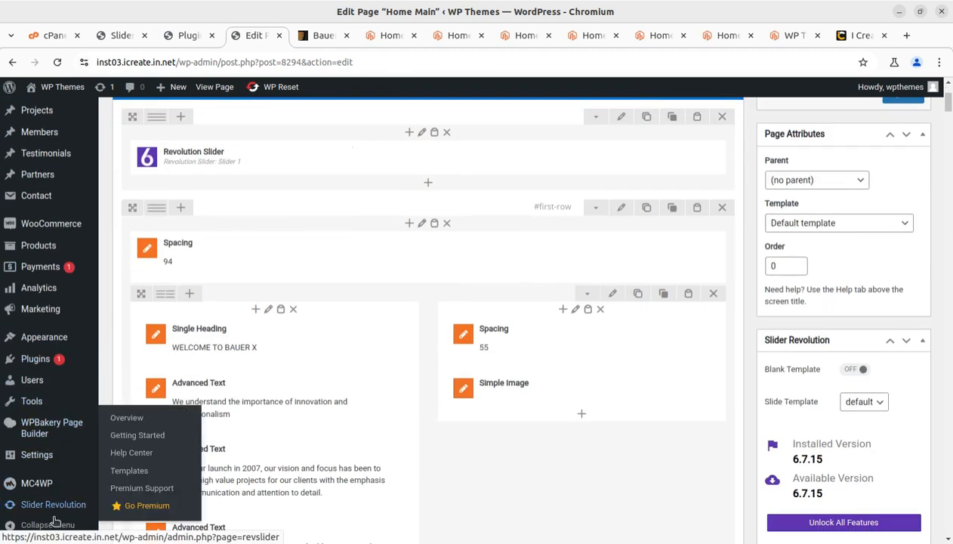
middle_click(119, 420)
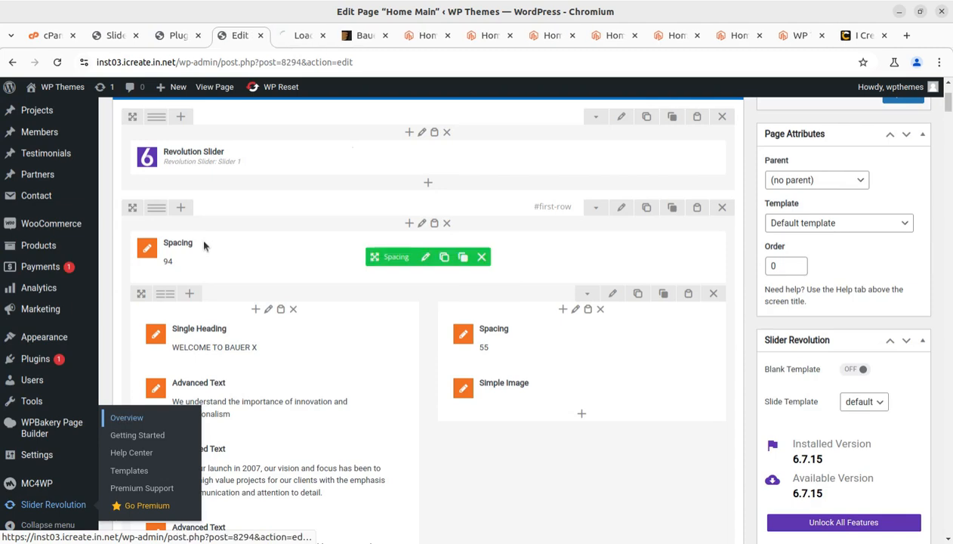
left_click(300, 35)
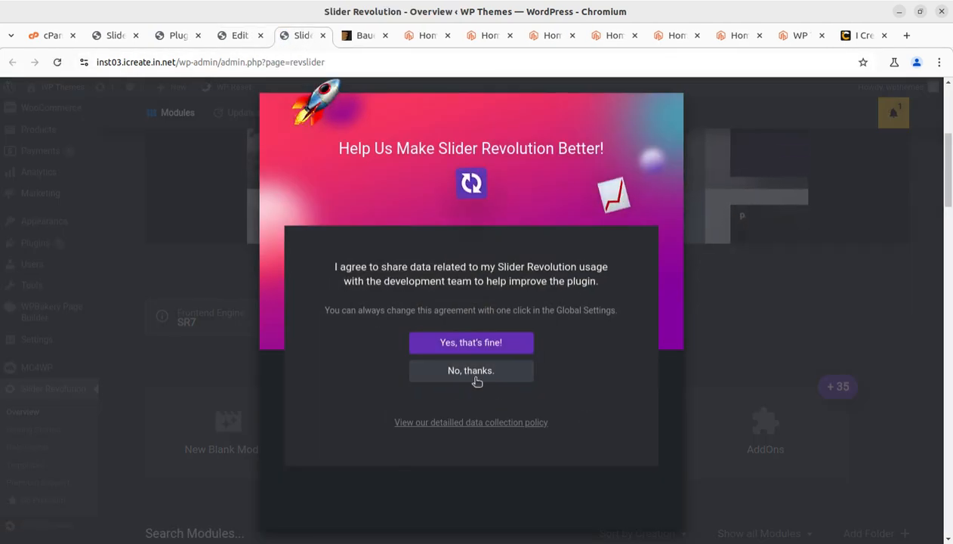
- Decline sharing Slider Revolution usage data and open Slider 1 in the slider editor
left_click(476, 375)
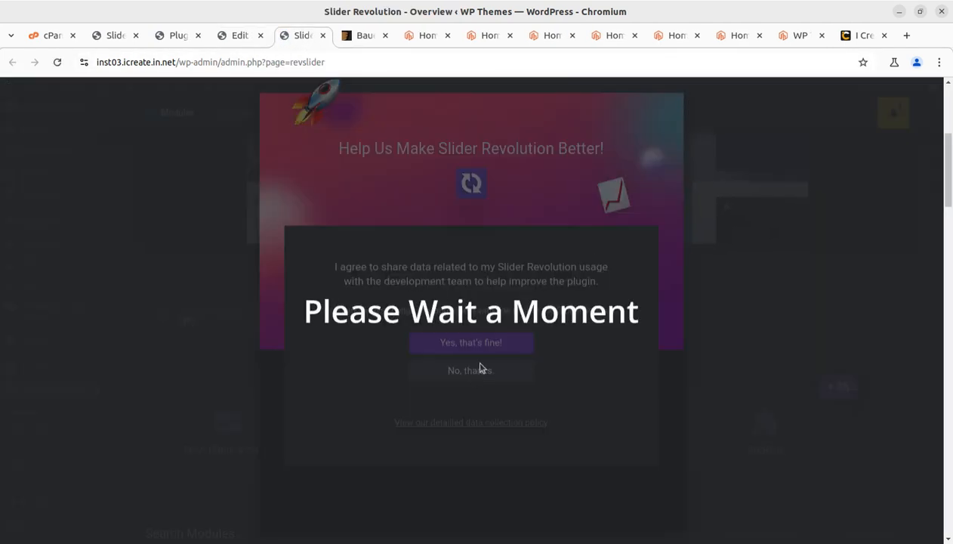
scroll(302, 468, "down", 3)
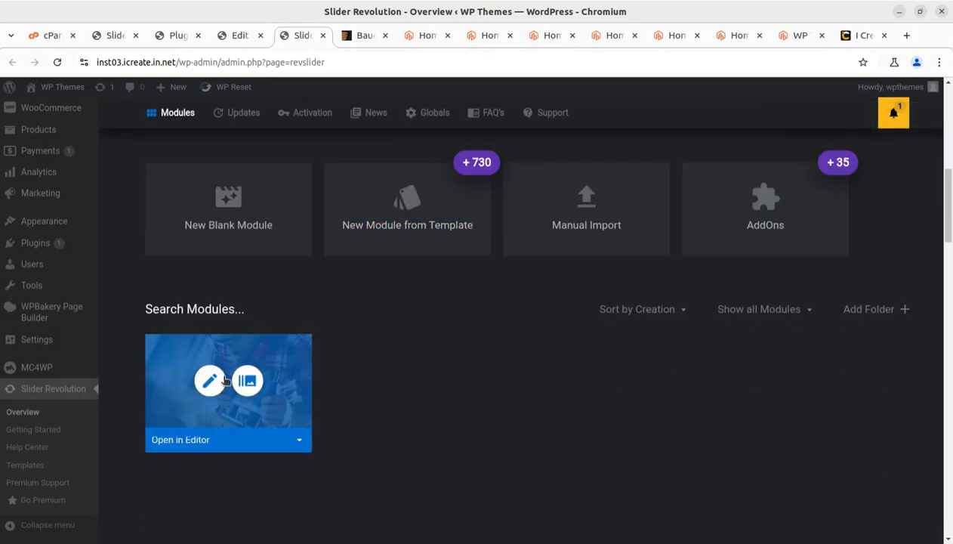
left_click(211, 382)
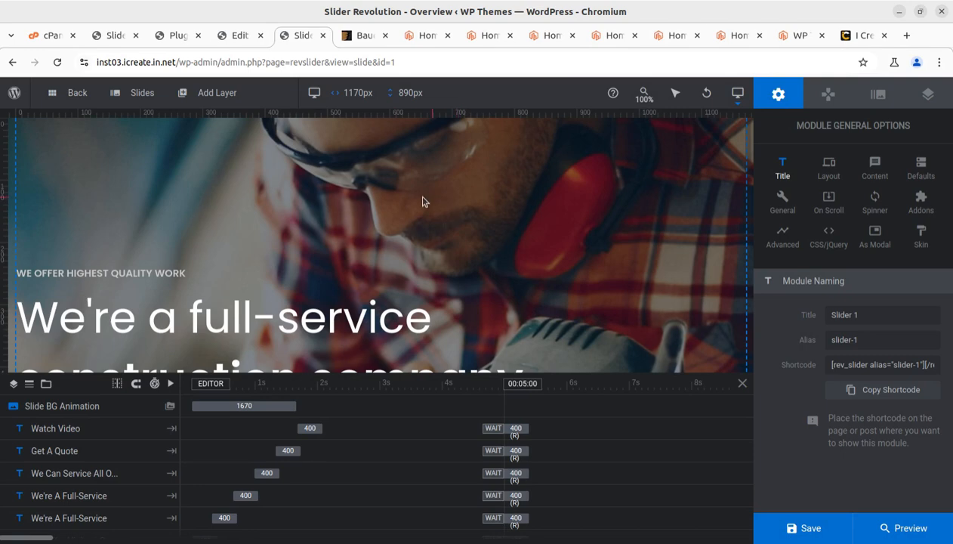
- Show the editable text of the heading layers "We're a full-service" and "construction company." without changing it, and deselect them
left_click(226, 325)
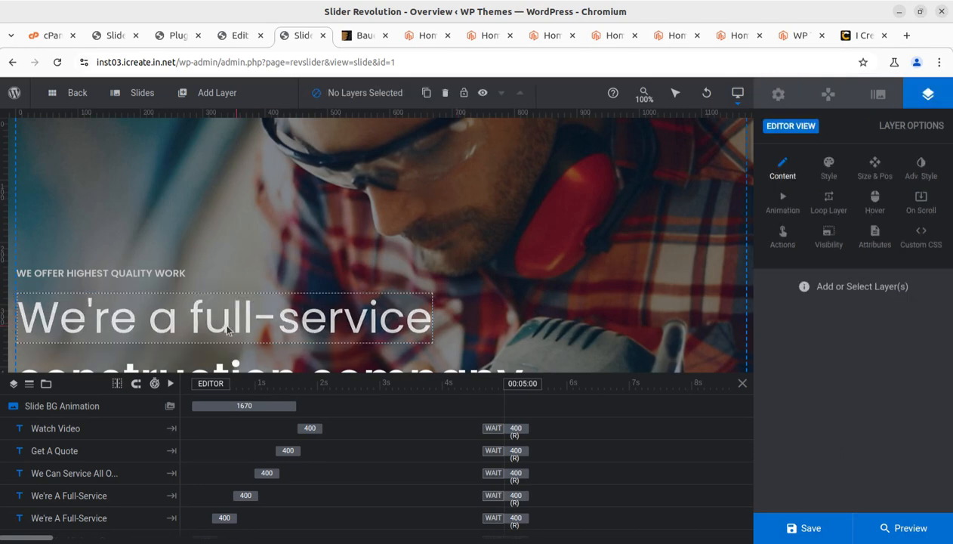
scroll(228, 325, "down", 3)
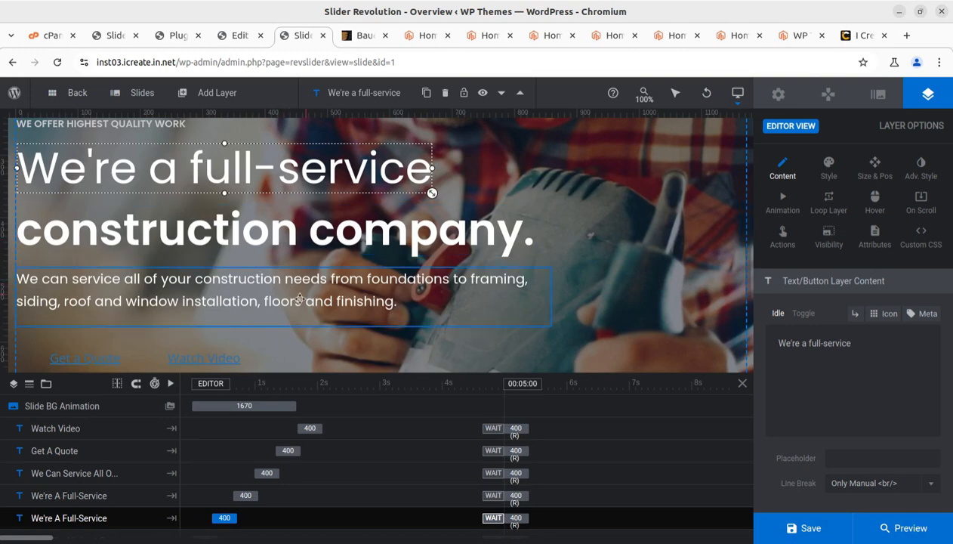
scroll(300, 299, "down", 1)
scroll(687, 337, "up", 1)
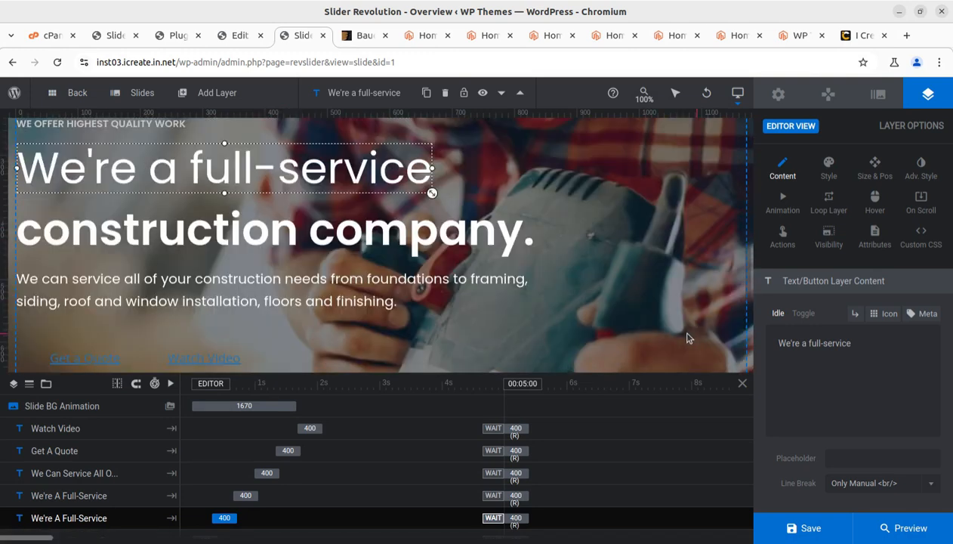
scroll(687, 337, "up", 1)
left_click_drag(860, 349, 769, 343)
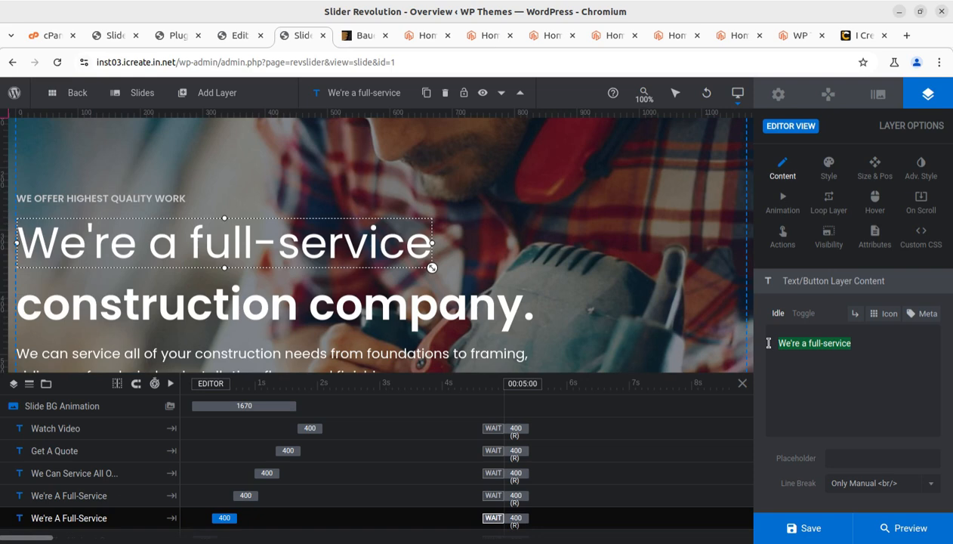
left_click(356, 254)
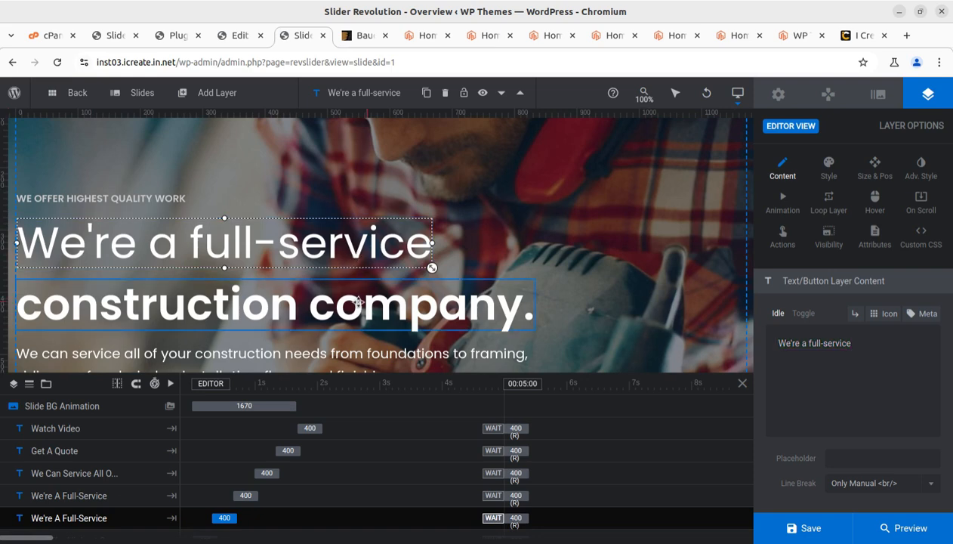
left_click(358, 302)
left_click_drag(869, 343, 772, 343)
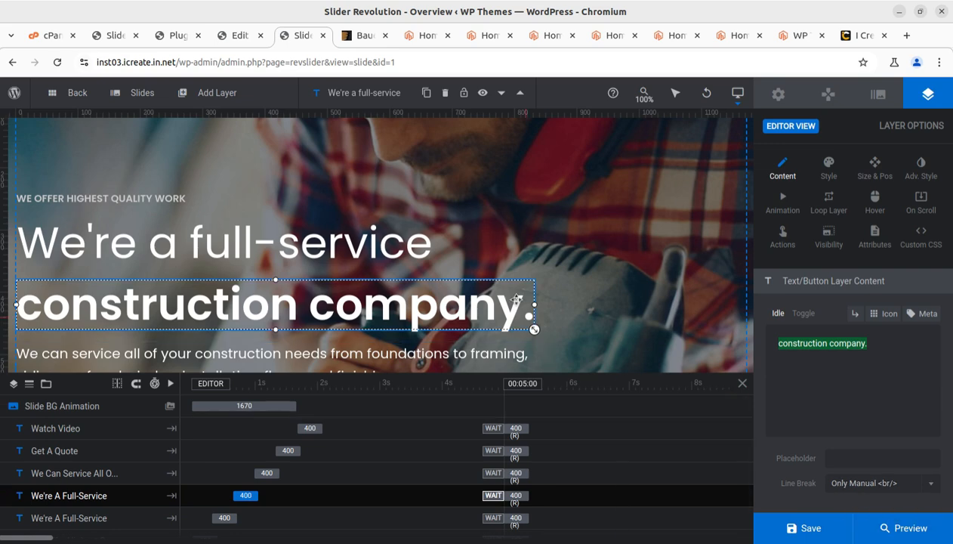
left_click(583, 244)
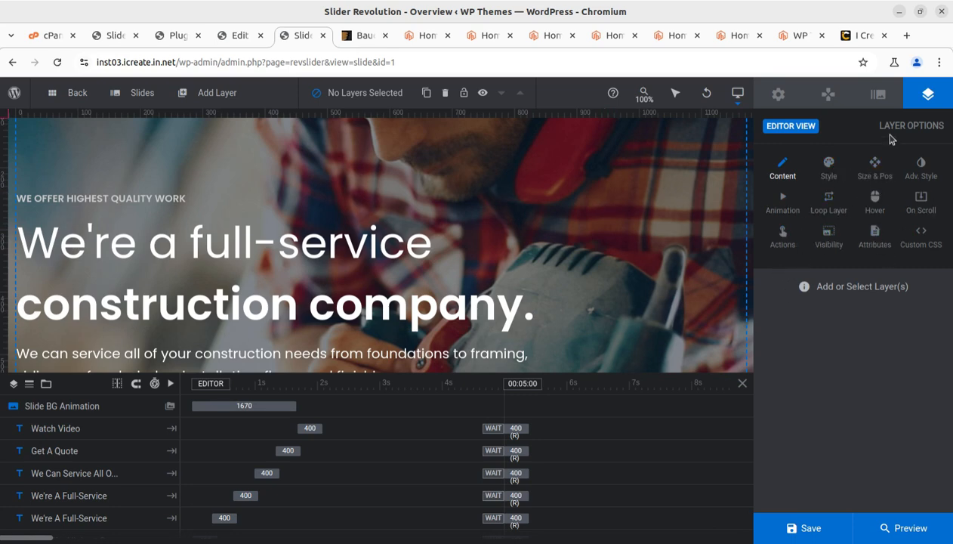
- View the slide's background options and close the slider editor without saving
left_click(877, 95)
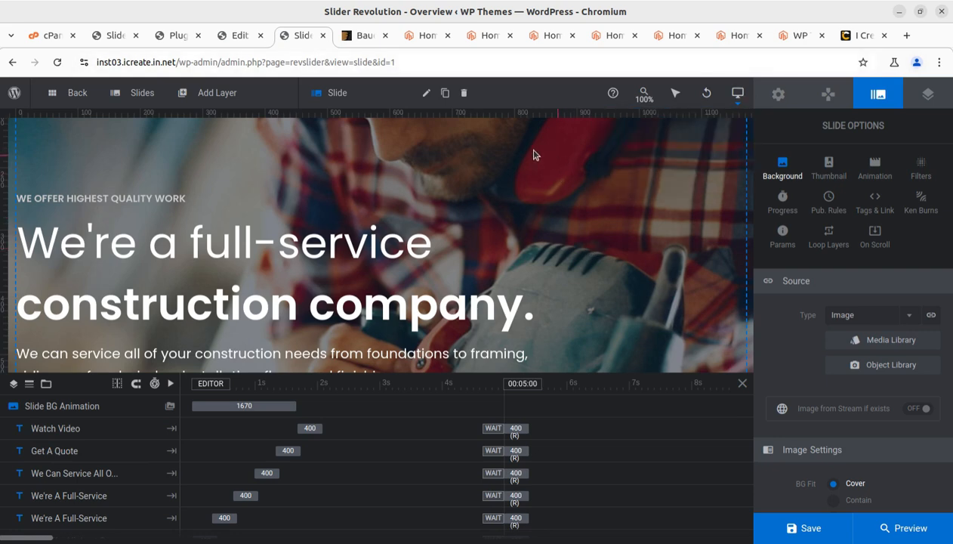
left_click(322, 36)
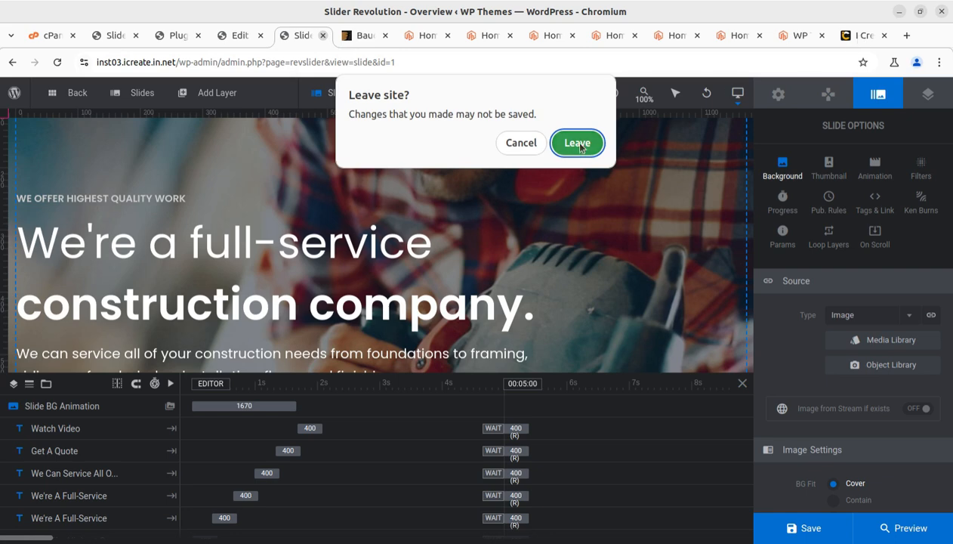
key("Return")
- Return to the Home Main page editor, view the Simple Image element's settings and close them without changes
left_click(846, 35)
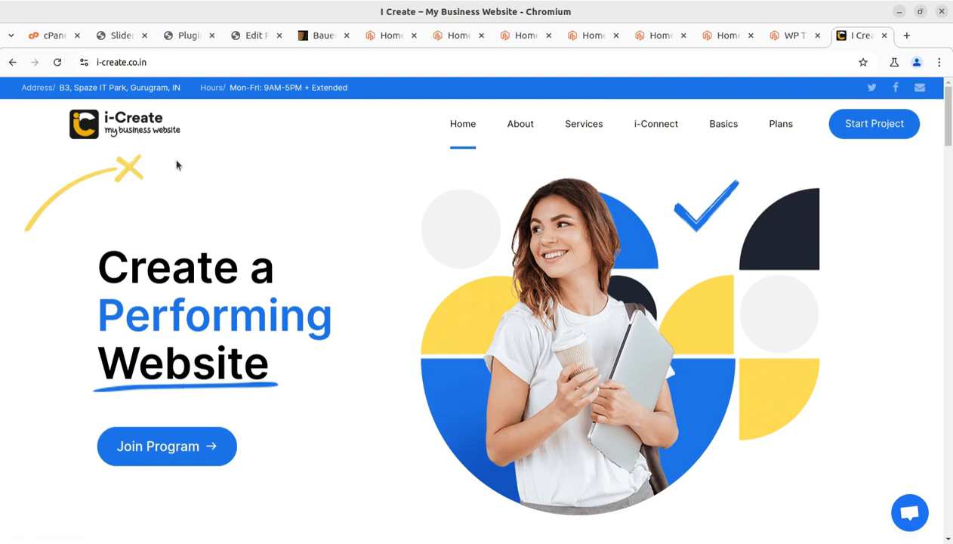
left_click(183, 42)
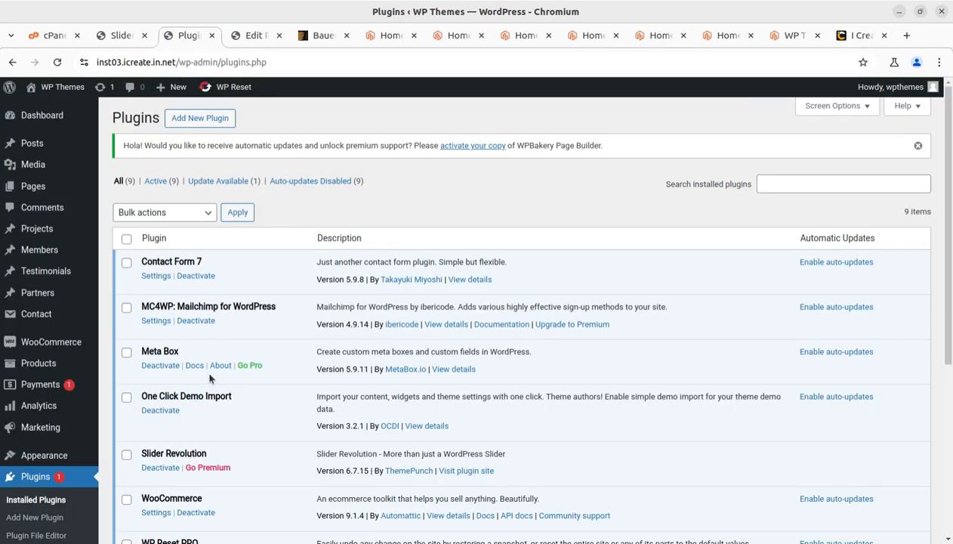
left_click(250, 36)
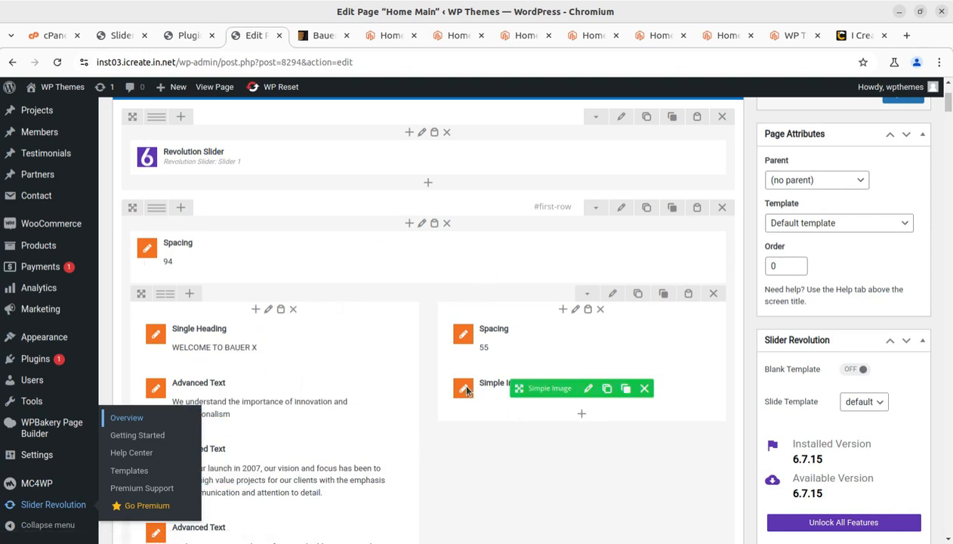
left_click(590, 389)
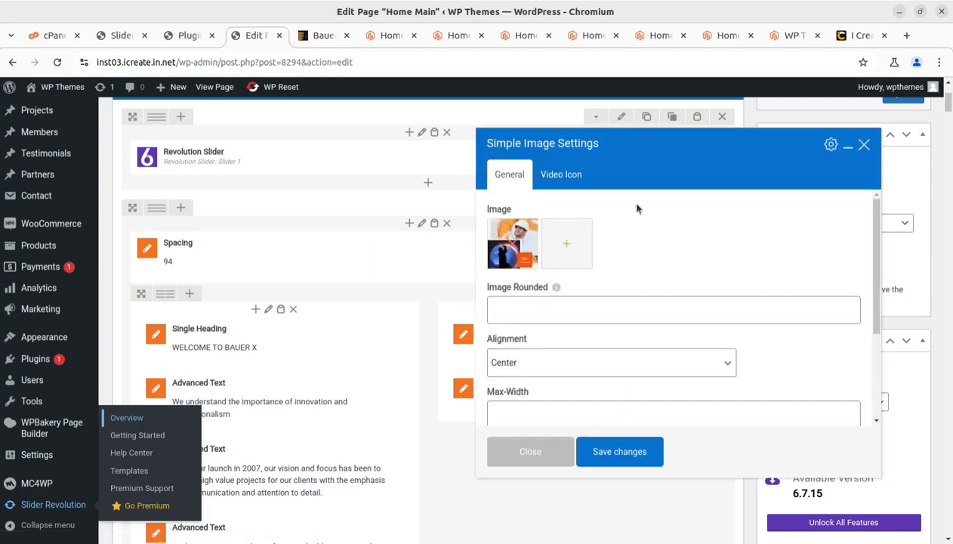
left_click(863, 145)
- Look through the Home Main page's text, spacing and icon box elements, and finish the WPBakery welcome tour
scroll(493, 383, "down", 5)
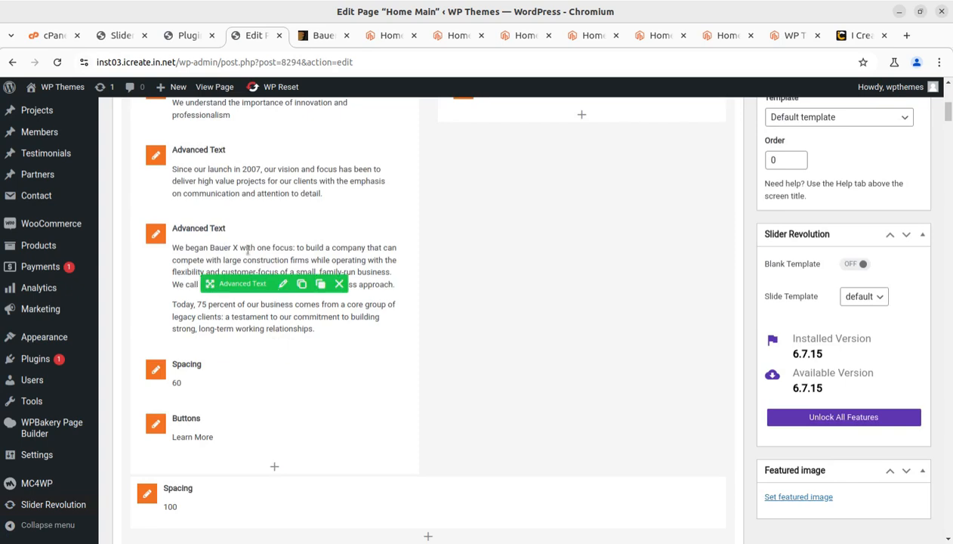
scroll(591, 362, "down", 5)
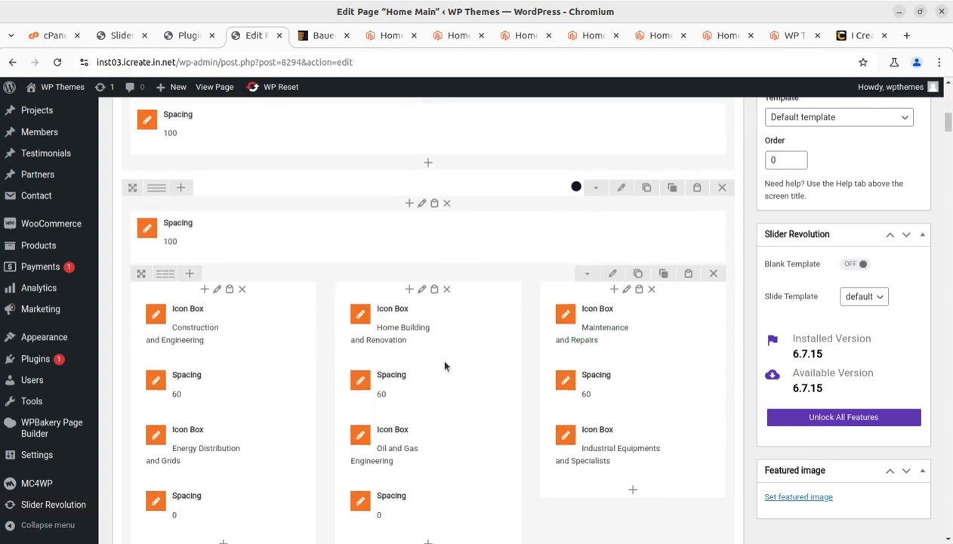
scroll(443, 362, "up", 3)
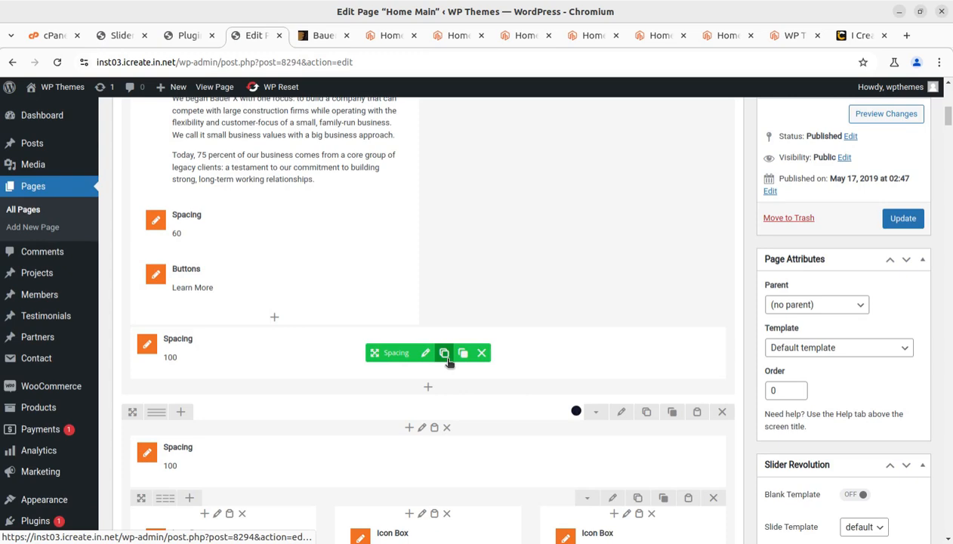
scroll(448, 361, "up", 10)
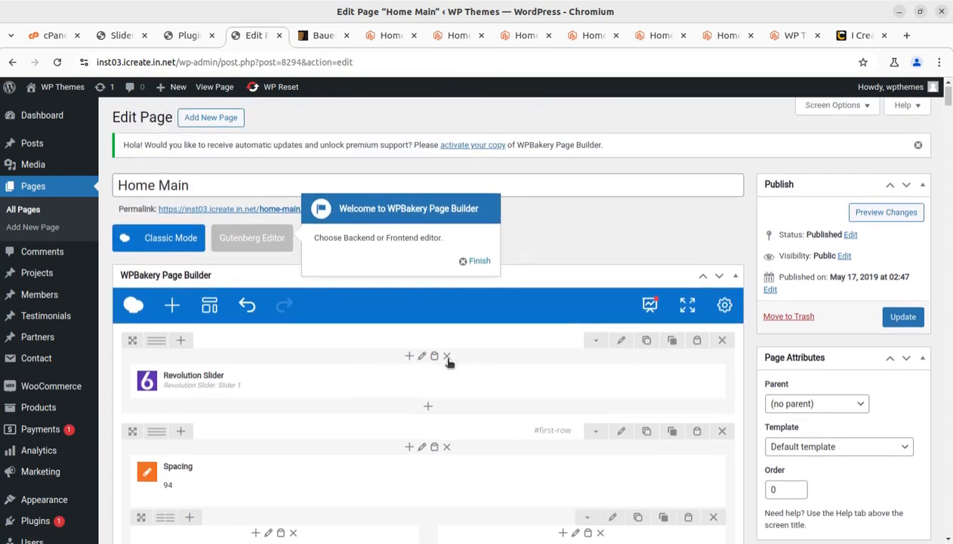
left_click(466, 262)
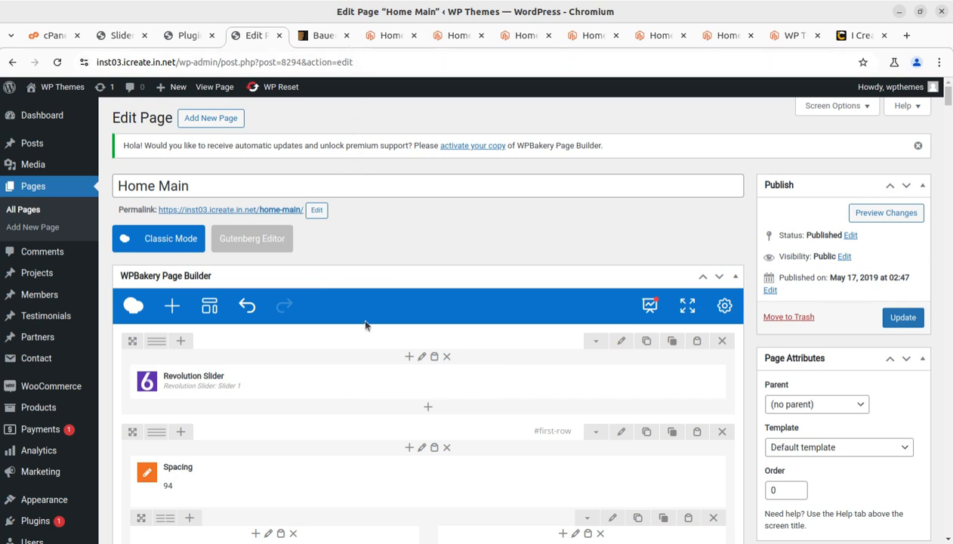
- Leave the page editor for the WordPress Dashboard and close the Slider Revolution overview tab
mouse_move(41, 117)
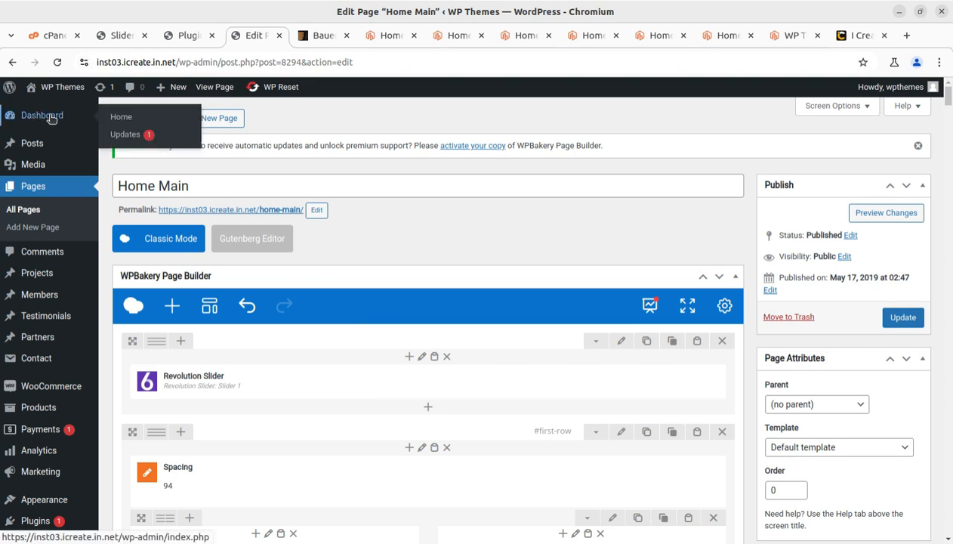
left_click(50, 118)
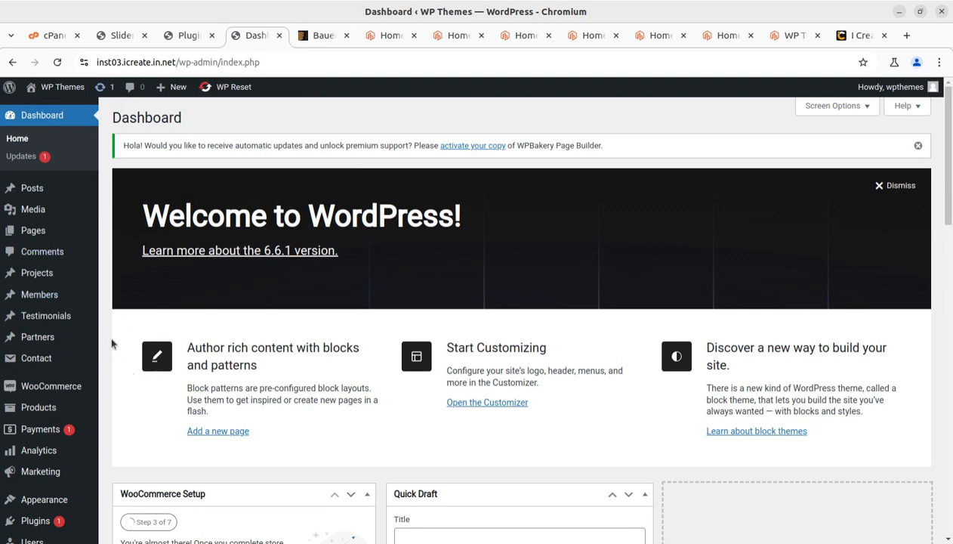
mouse_move(97, 231)
left_click(179, 42)
left_click(131, 40)
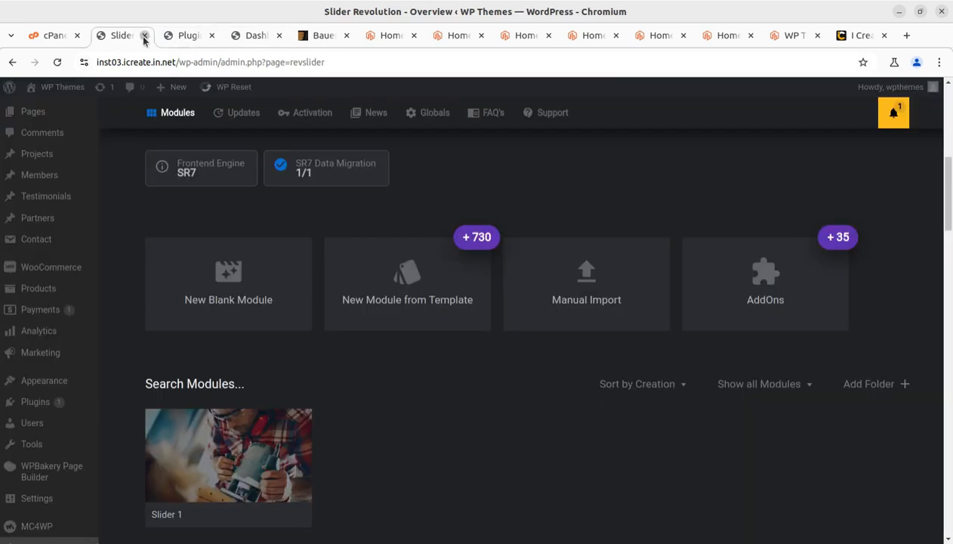
left_click(144, 35)
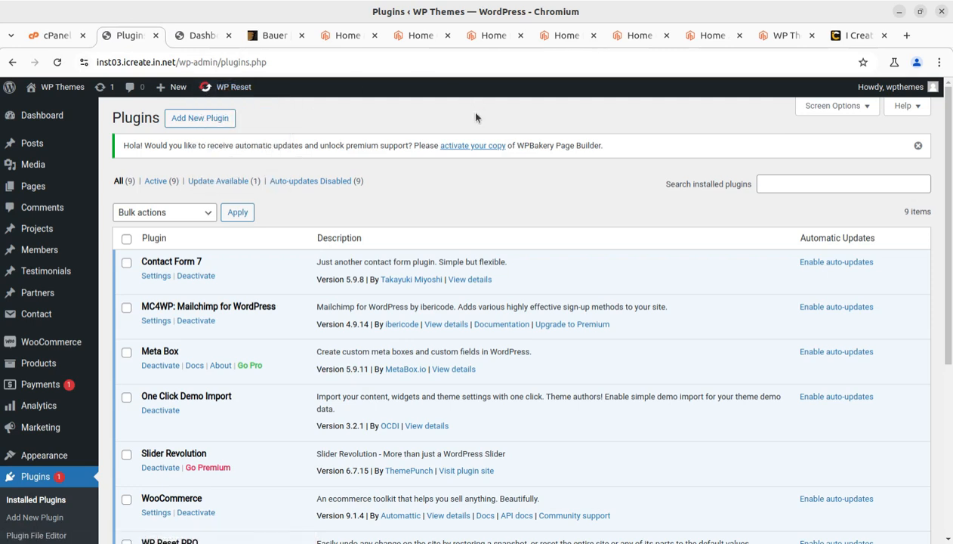
- Open WP Reset's Reset page in the Plugins tab and close the separate Dashboard tab
mouse_move(223, 88)
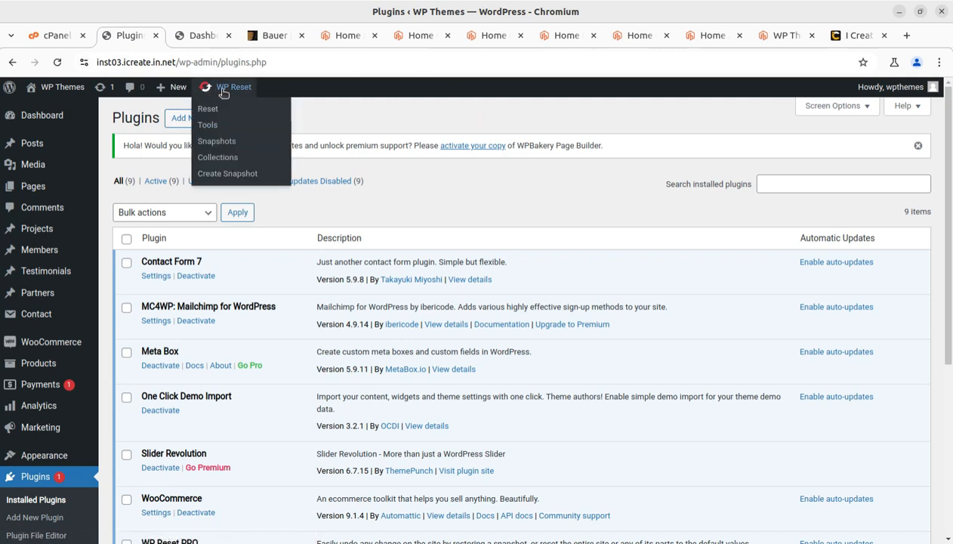
left_click(213, 111)
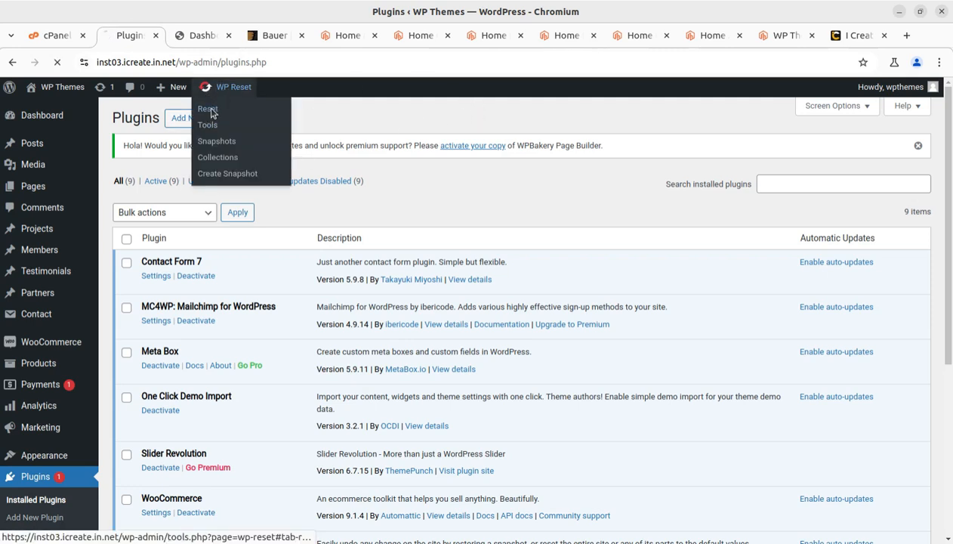
left_click(207, 42)
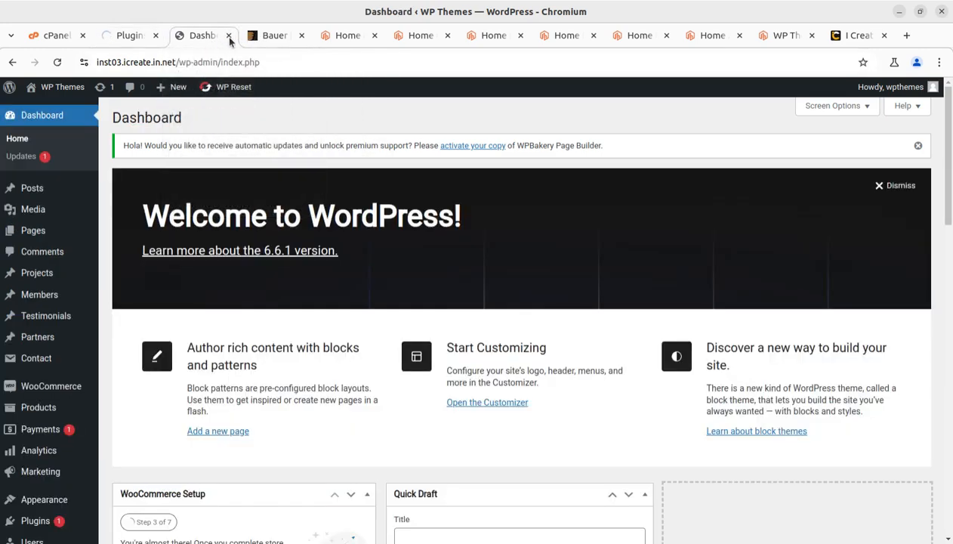
left_click(228, 36)
left_click(117, 43)
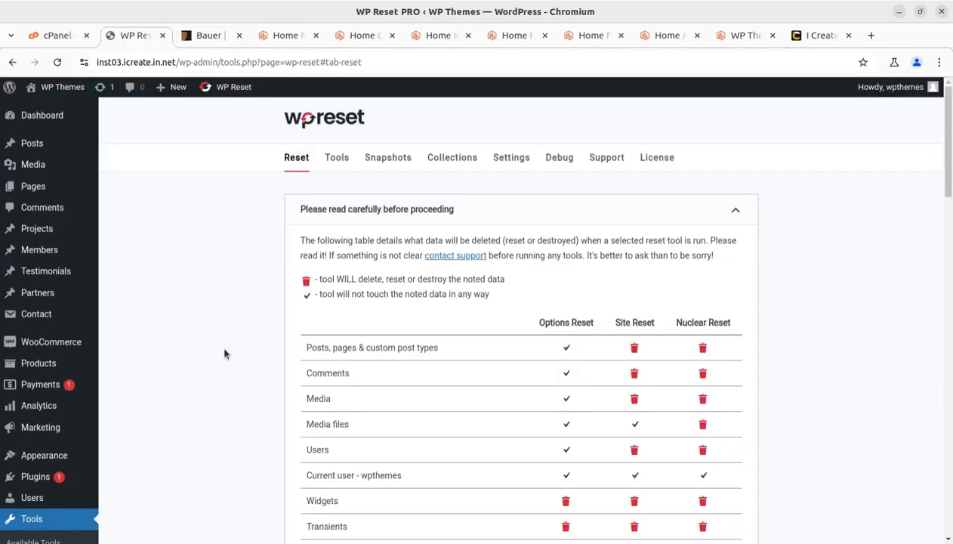
- Run the Nuclear Site Reset with the confirmation word "reset" and WP Reset plugin reactivation kept on, and confirm deleting all data
scroll(224, 352, "down", 15)
scroll(223, 353, "down", 5)
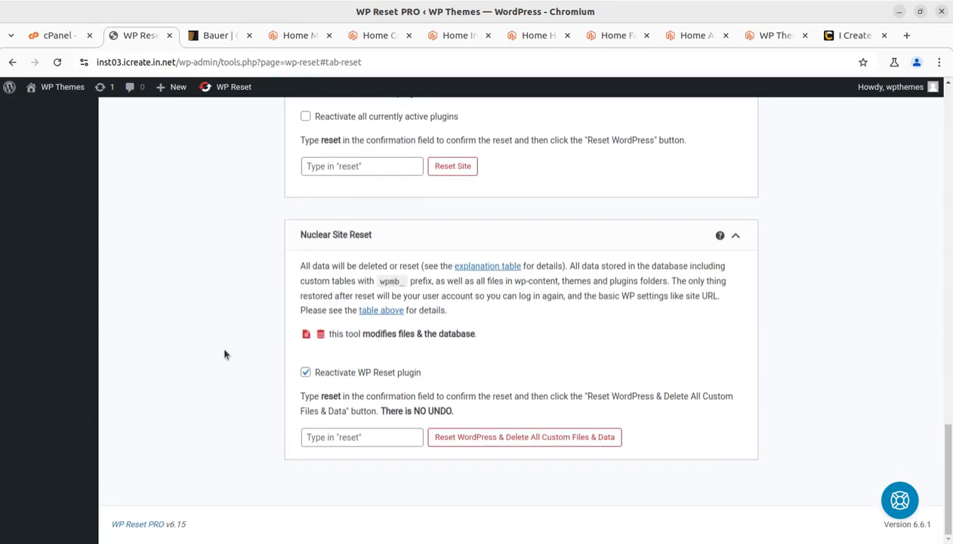
left_click(339, 438)
type("res")
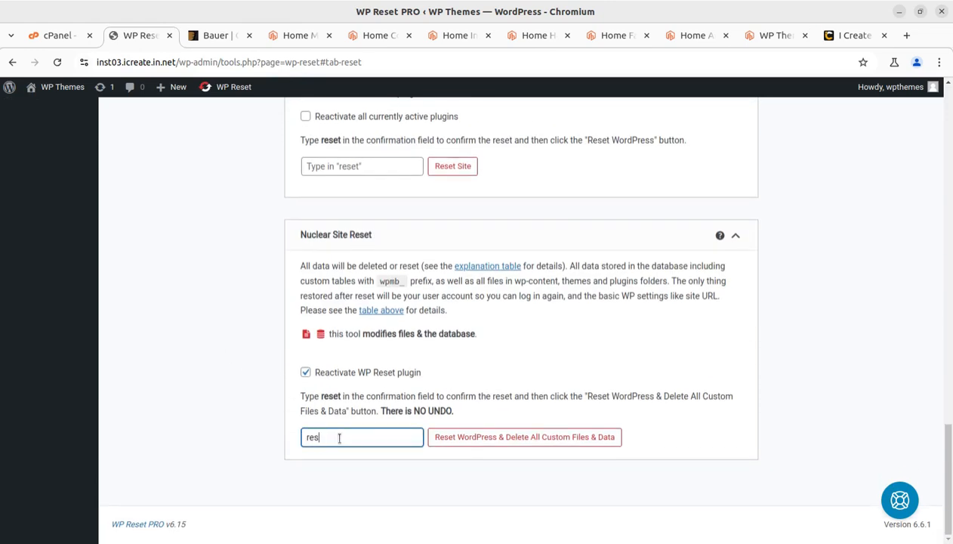
type("et")
left_click(468, 436)
left_click(463, 410)
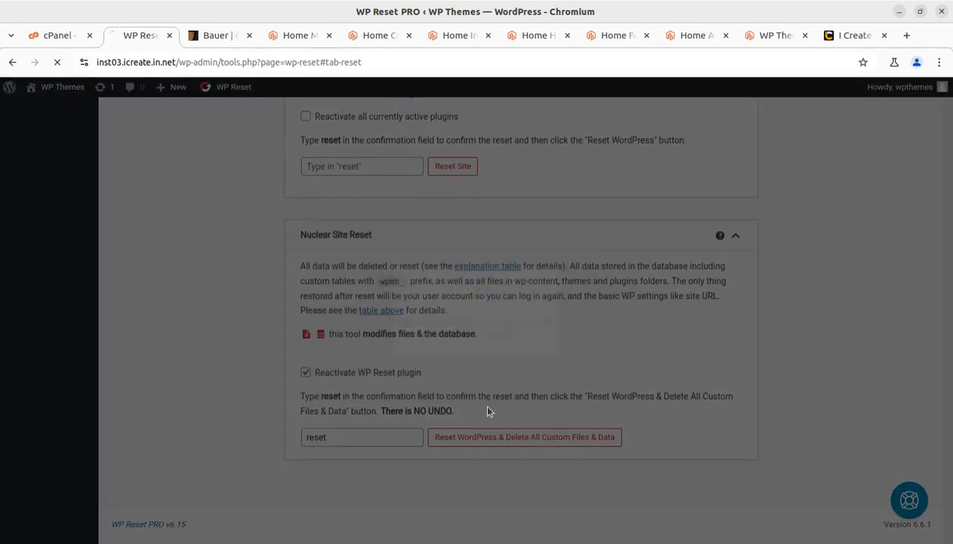
scroll(463, 397, "up", 15)
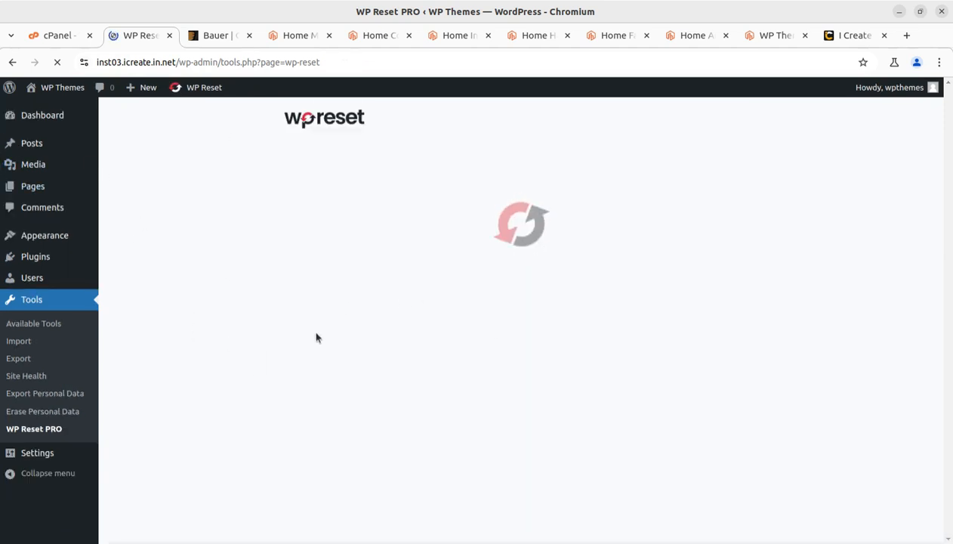
- Install the Twenty Twenty-Four theme from the popular themes in the WordPress directory
mouse_move(83, 240)
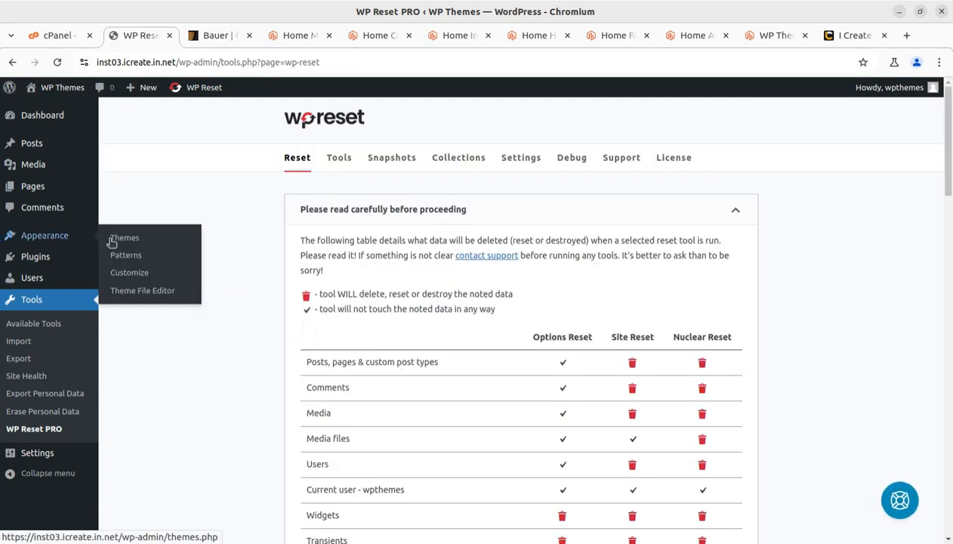
left_click(121, 237)
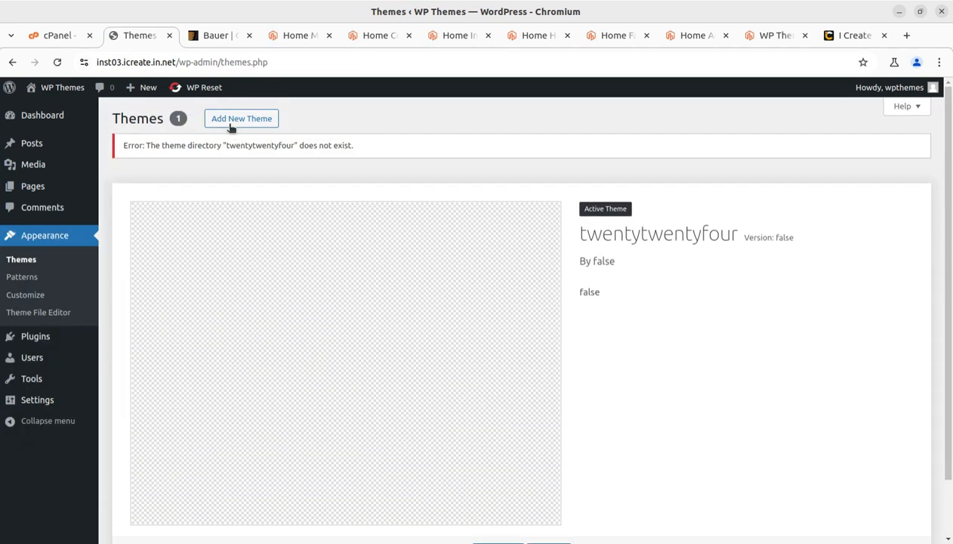
left_click(231, 122)
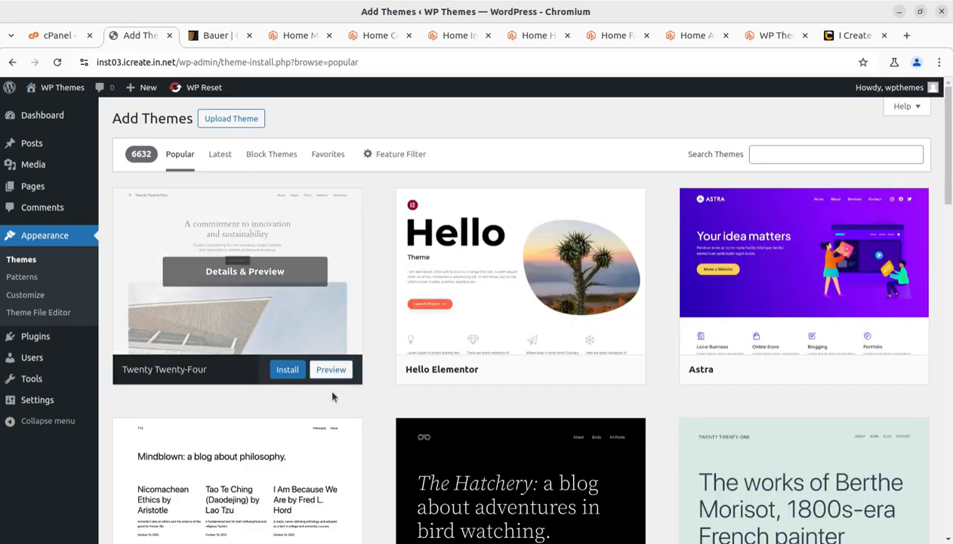
left_click(288, 370)
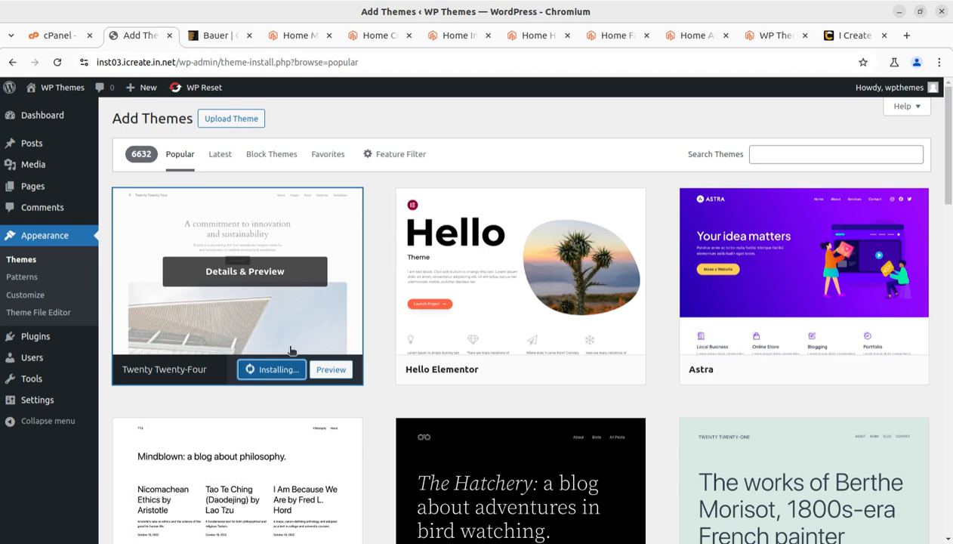
- Open the WP Themes site in a separate browser tab and look over the reset home page
mouse_move(43, 90)
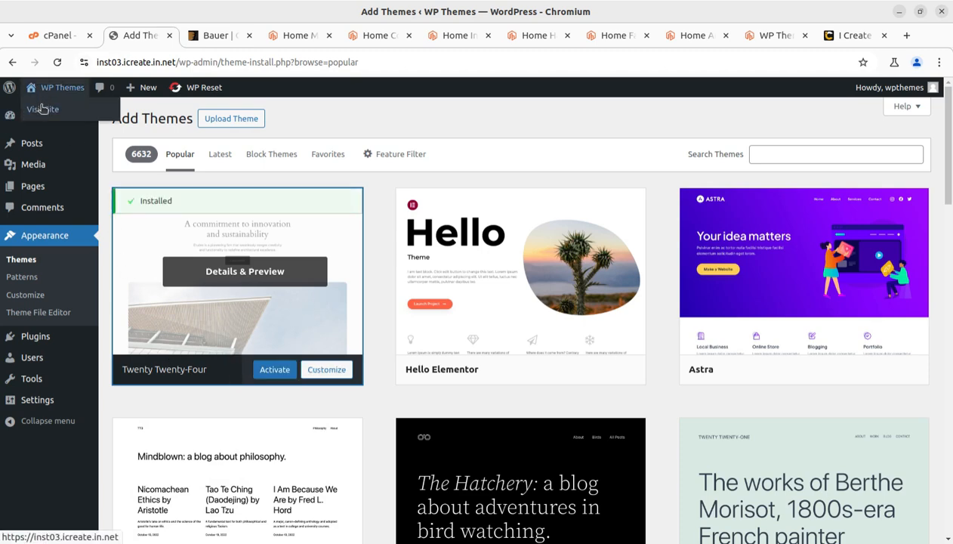
middle_click(43, 109)
left_click(197, 35)
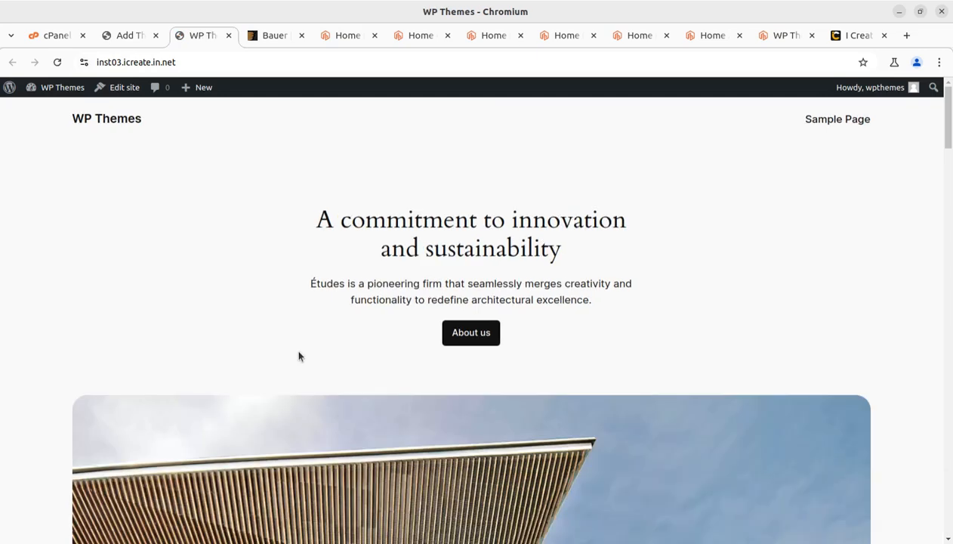
scroll(176, 276, "down", 3)
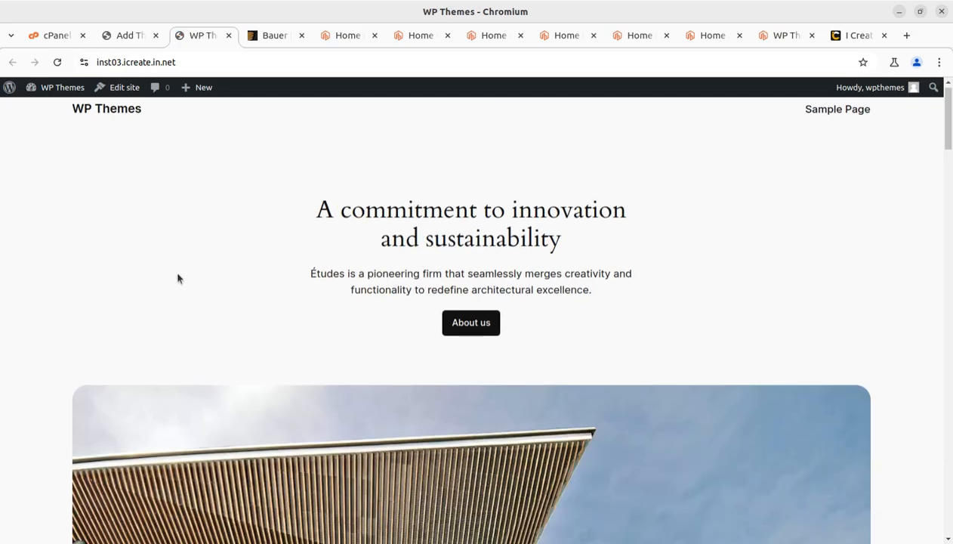
scroll(179, 278, "up", 3)
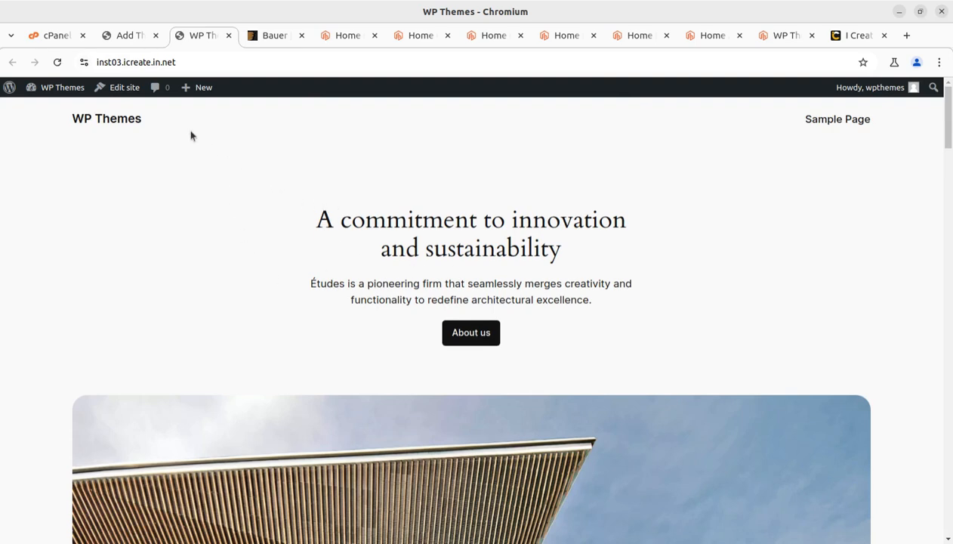
- Return to the WordPress themes admin and install a new theme by uploading bauer-theme.zip from the bauer_v1.2.7 folder
left_click(128, 39)
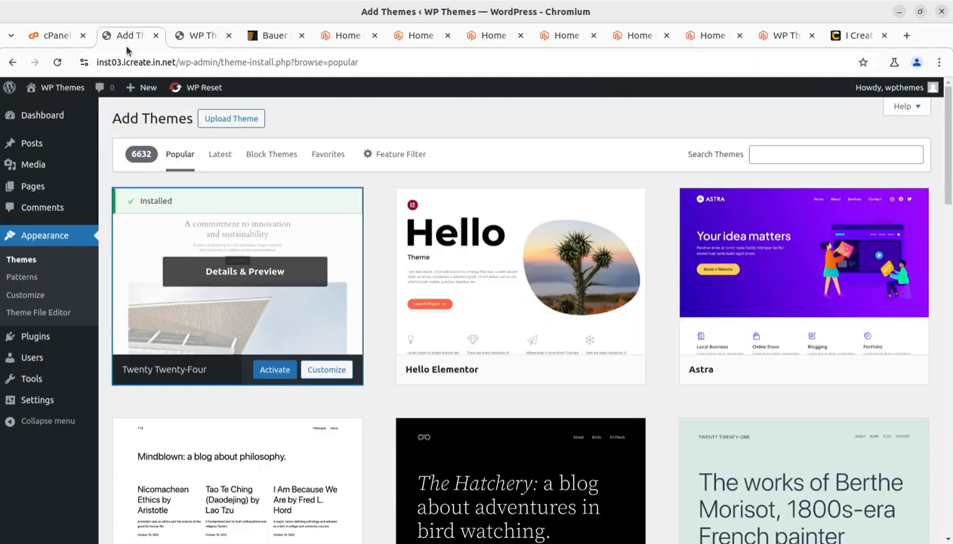
left_click(32, 261)
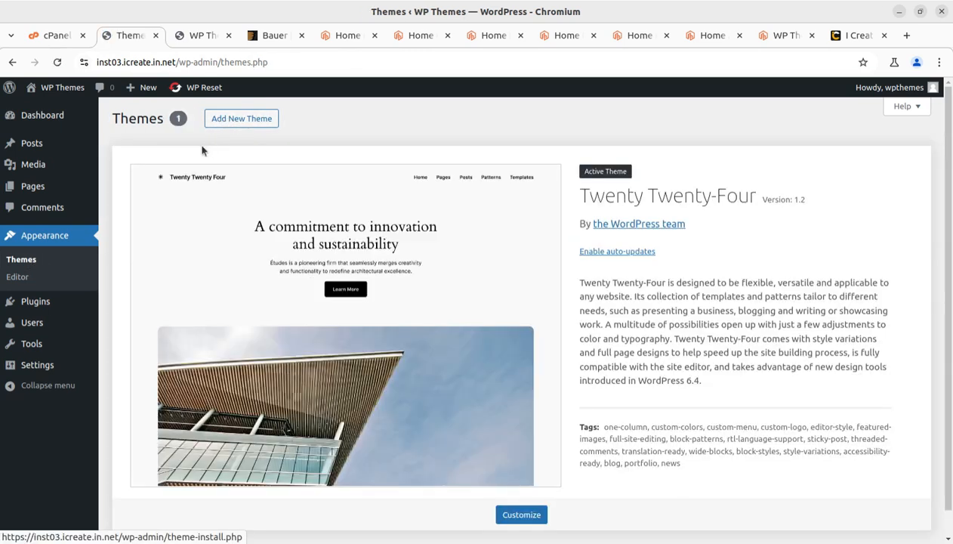
left_click(225, 123)
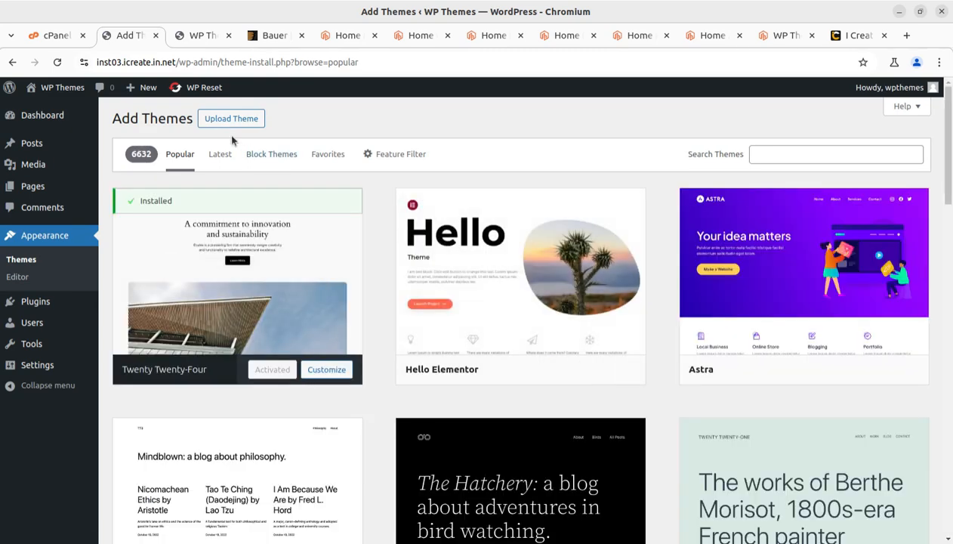
left_click(225, 122)
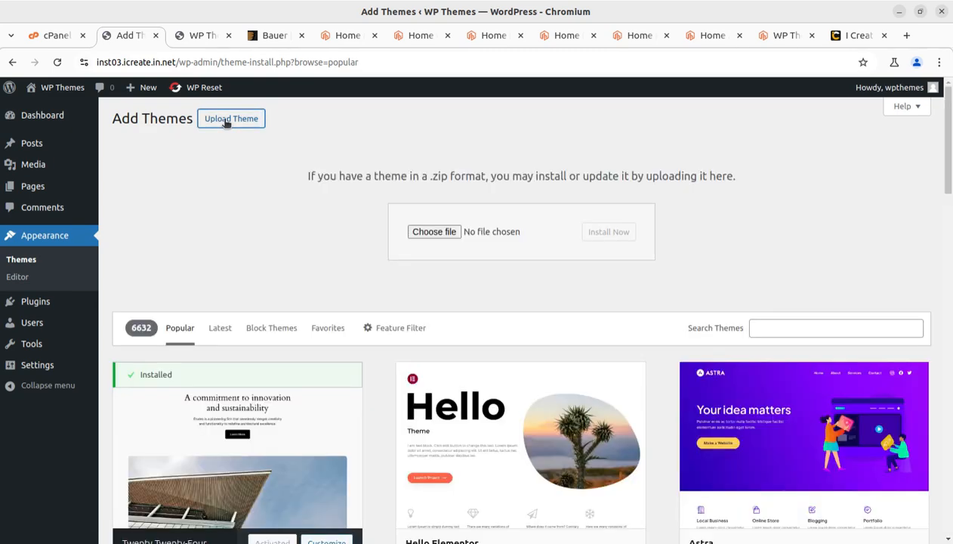
left_click(429, 227)
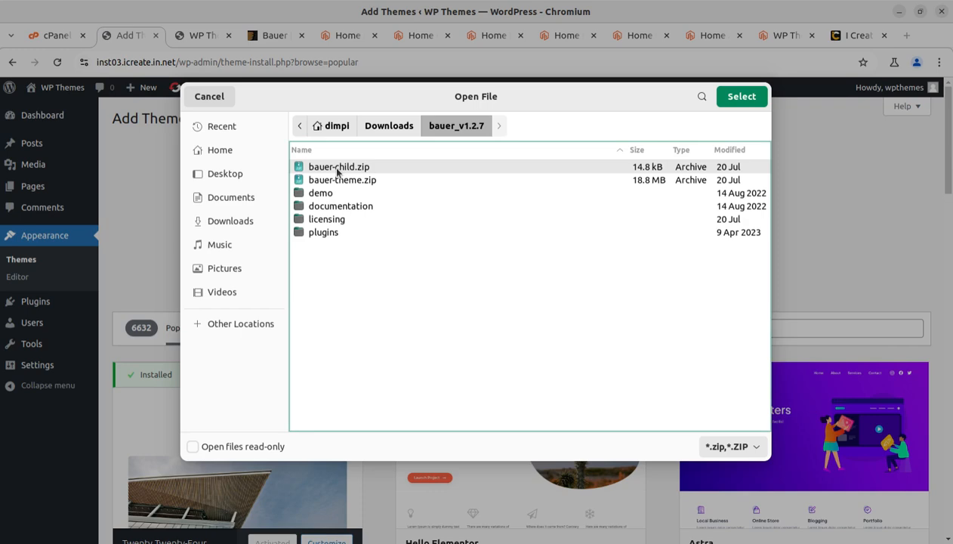
left_click(340, 180)
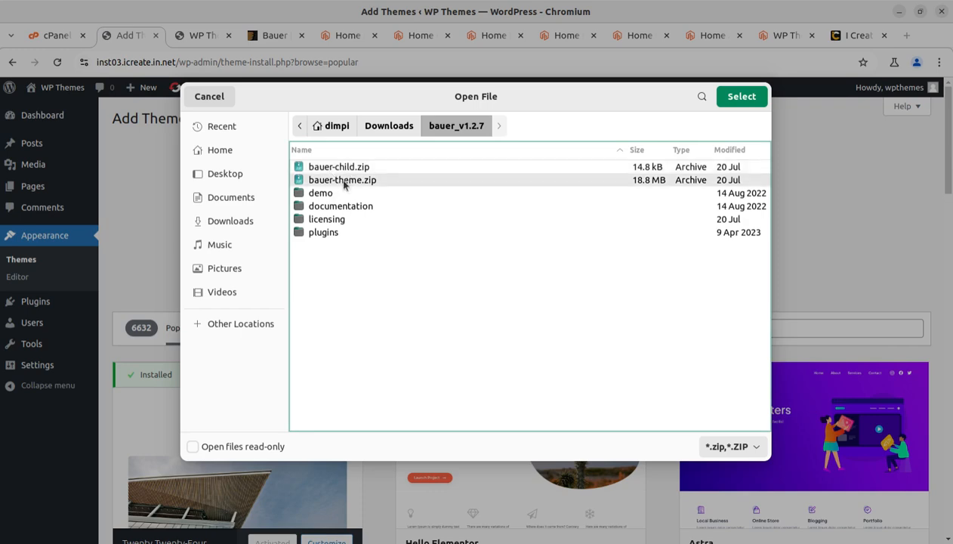
left_click(741, 98)
left_click(590, 235)
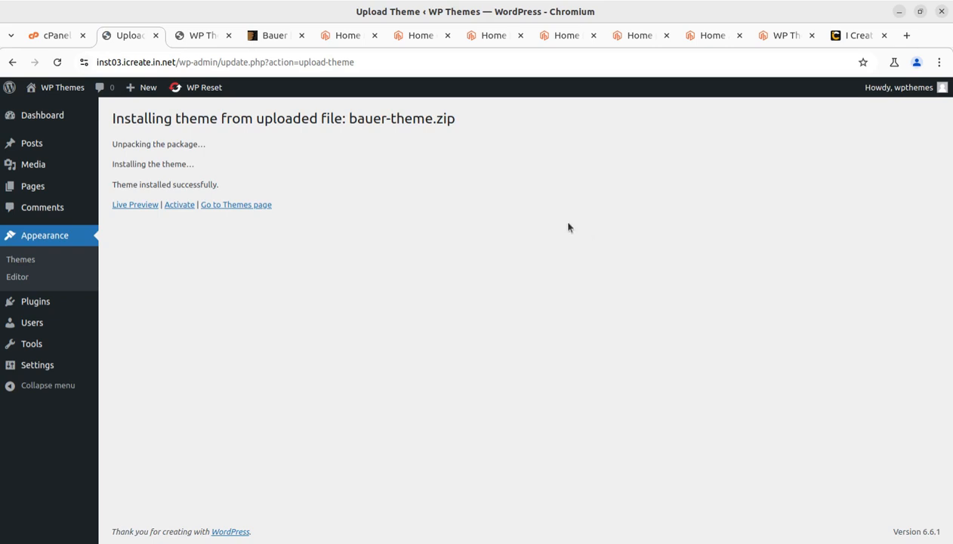
- Open the Bauer theme's details from the Themes page and highlight its name and version
left_click(222, 209)
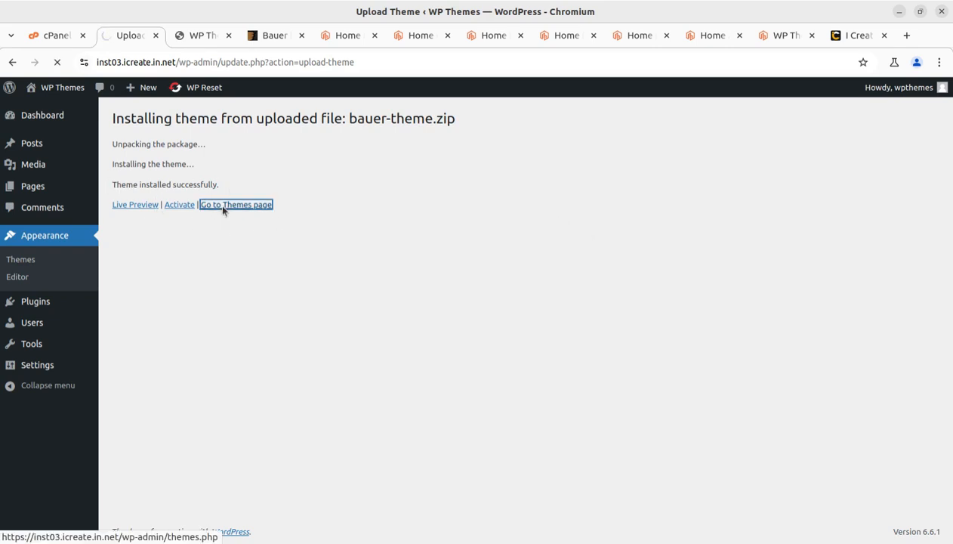
left_click(505, 251)
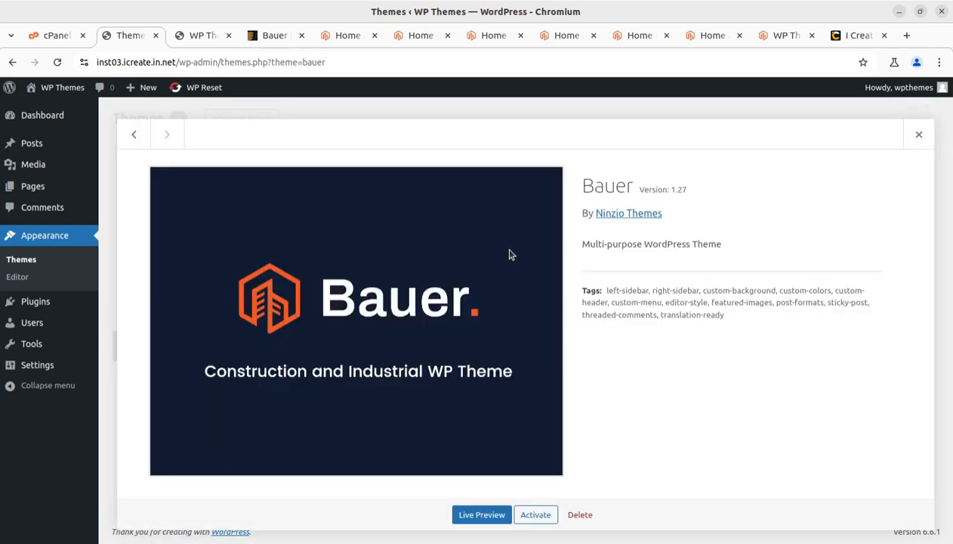
left_click_drag(580, 185, 709, 195)
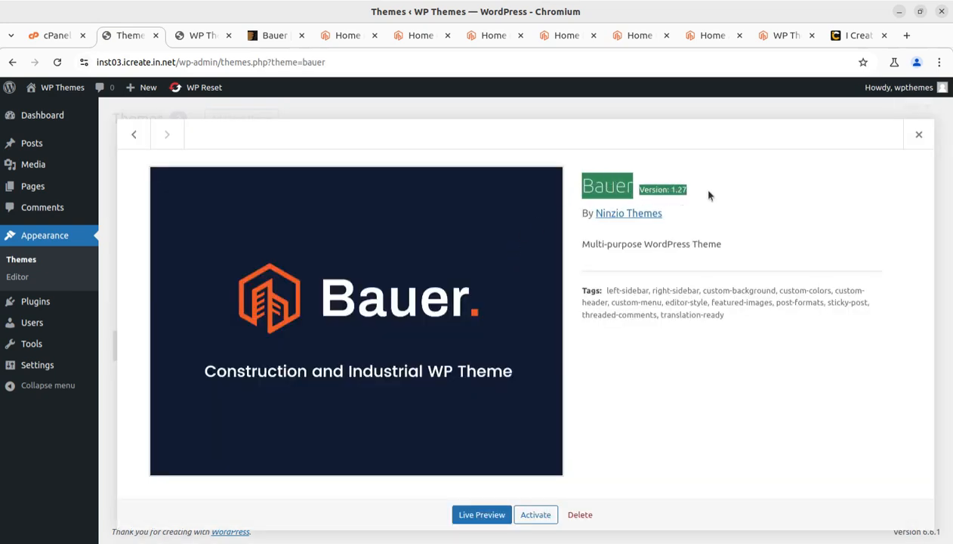
- Switch to Bauer's ThemeForest page and highlight the theme's last update date
left_click(279, 38)
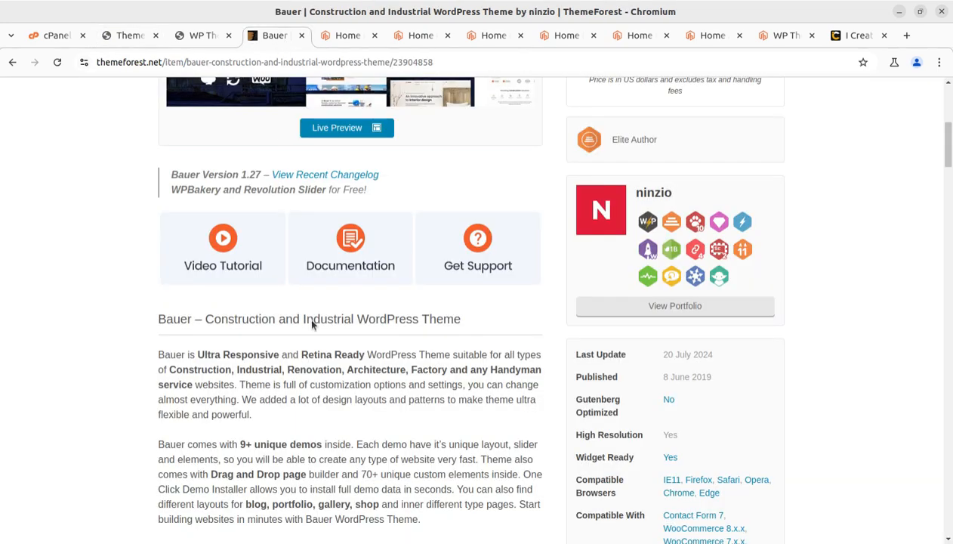
scroll(755, 359, "down", 5)
left_click_drag(751, 360, 656, 359)
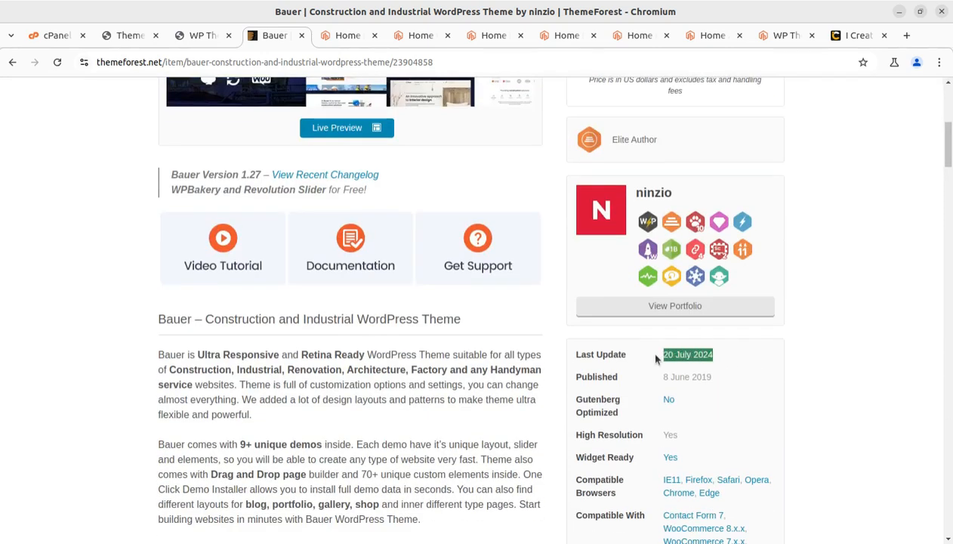
scroll(643, 453, "up", 5)
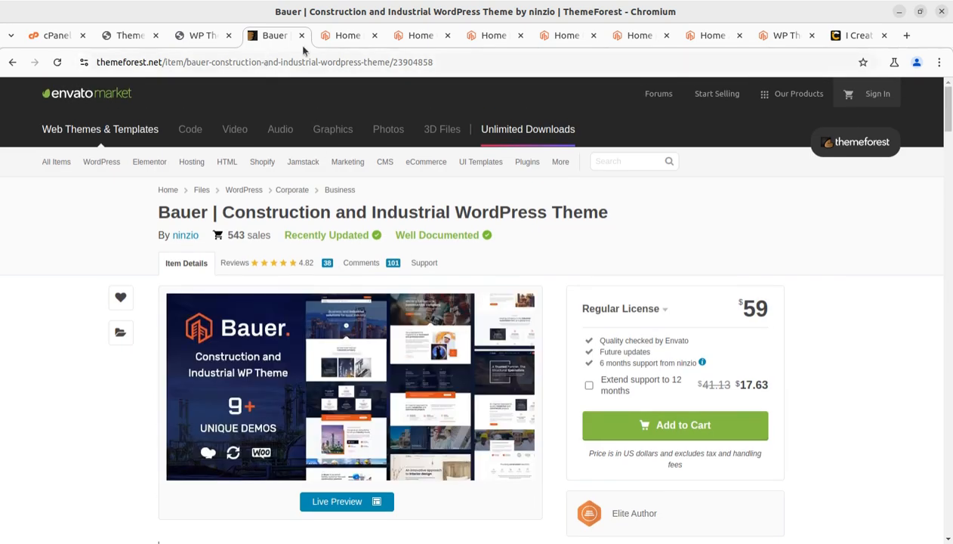
- Glance at the site's front page, then return to the Bauer theme's details and activate the theme
left_click(190, 35)
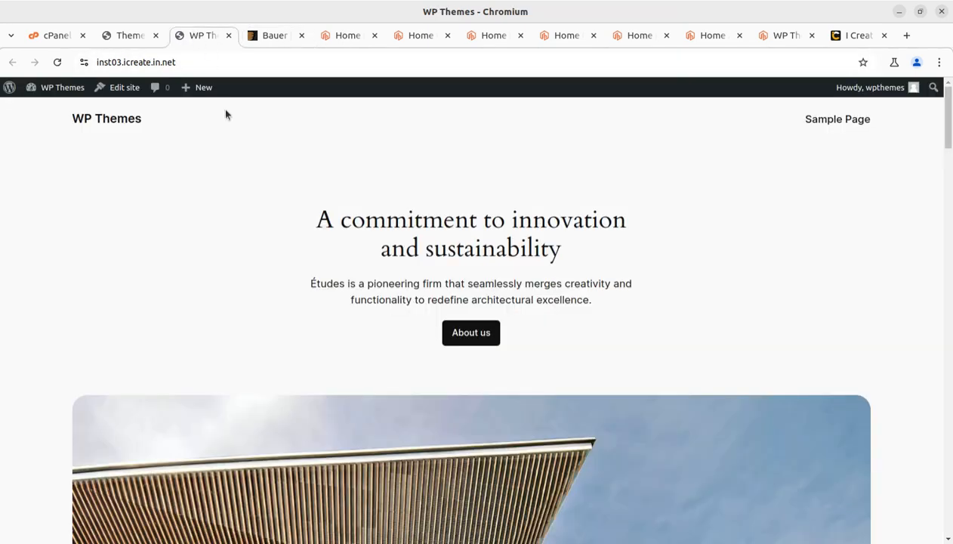
left_click(133, 35)
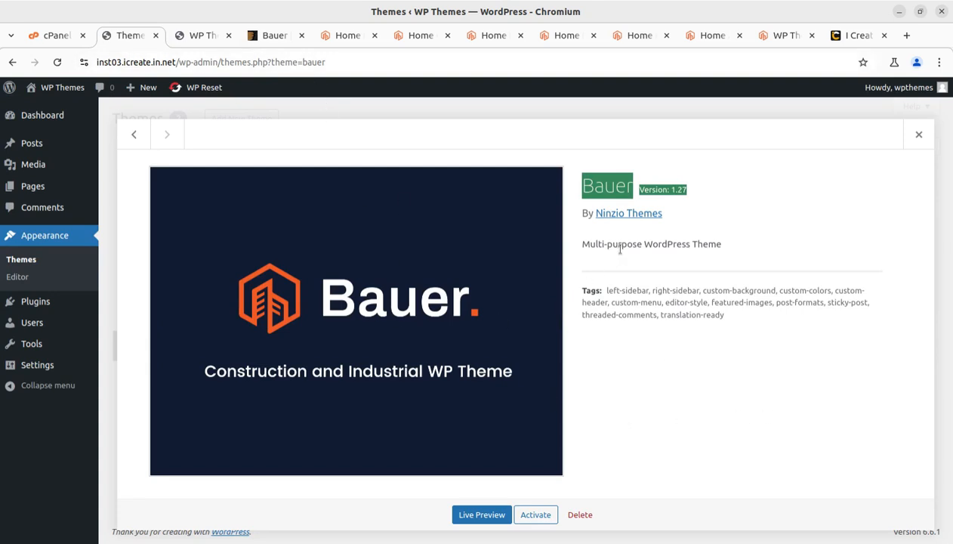
left_click(636, 393)
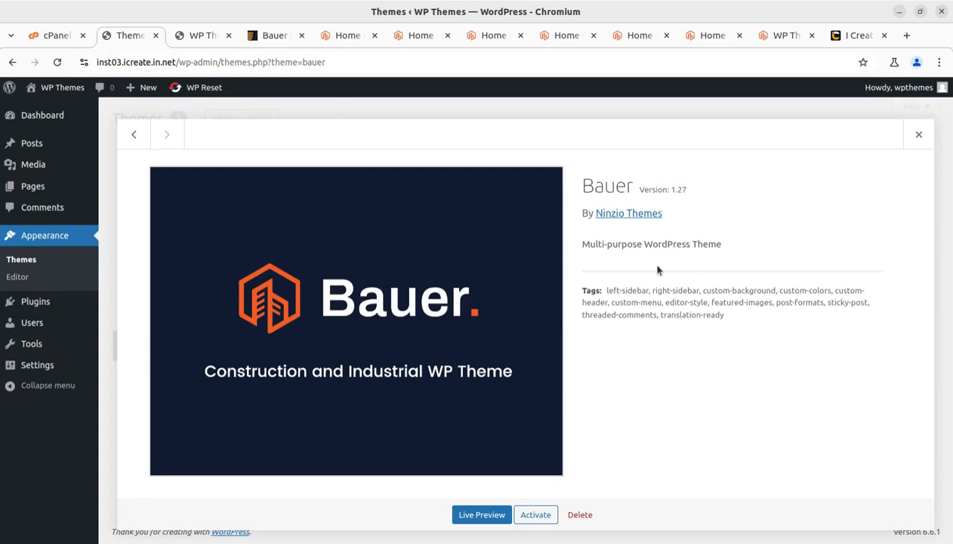
left_click(537, 519)
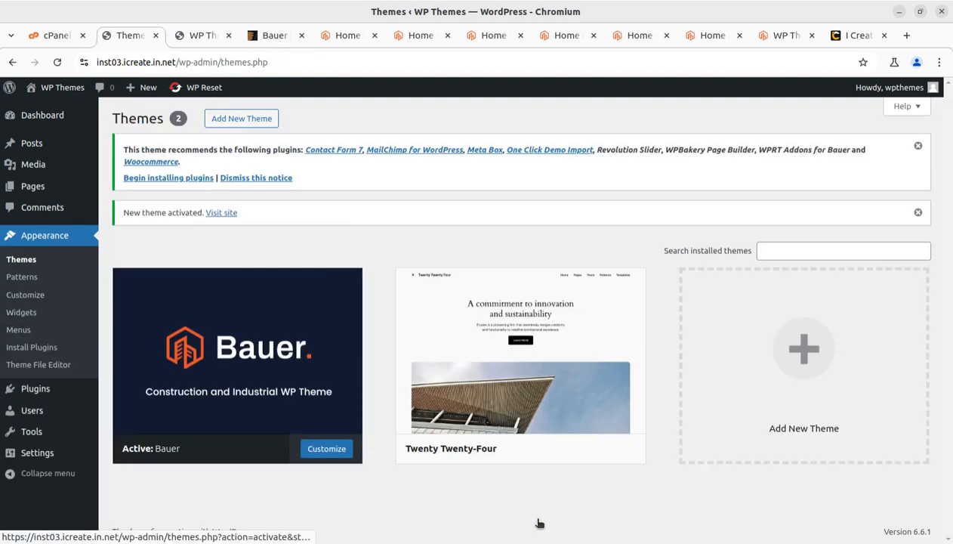
- Begin installing the theme's recommended plugins by selecting all of them and applying the bulk Install action
left_click(160, 179)
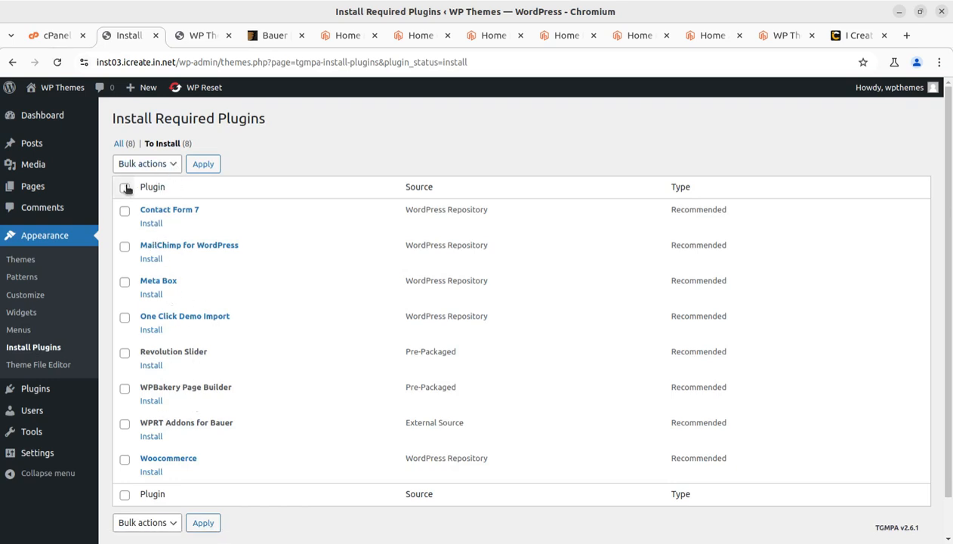
left_click(125, 188)
left_click(152, 163)
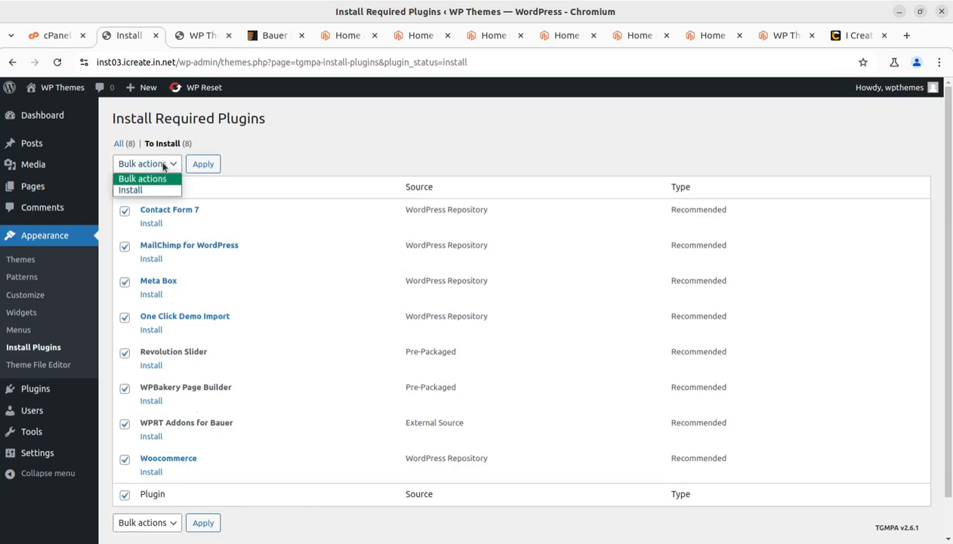
left_click(152, 193)
left_click(203, 164)
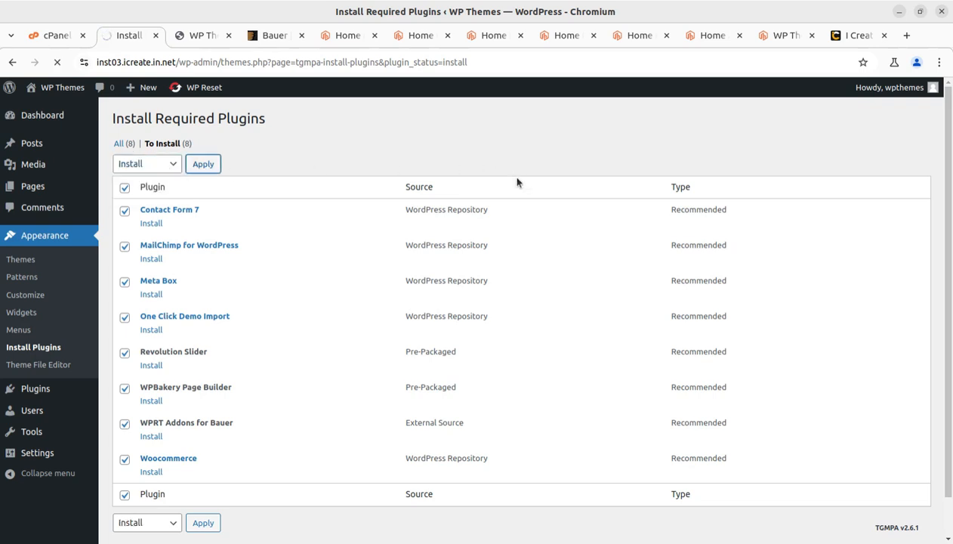
- Switch to the cPanel Tools page and look through its tool sections and account statistics during the plugin installation
left_click(56, 37)
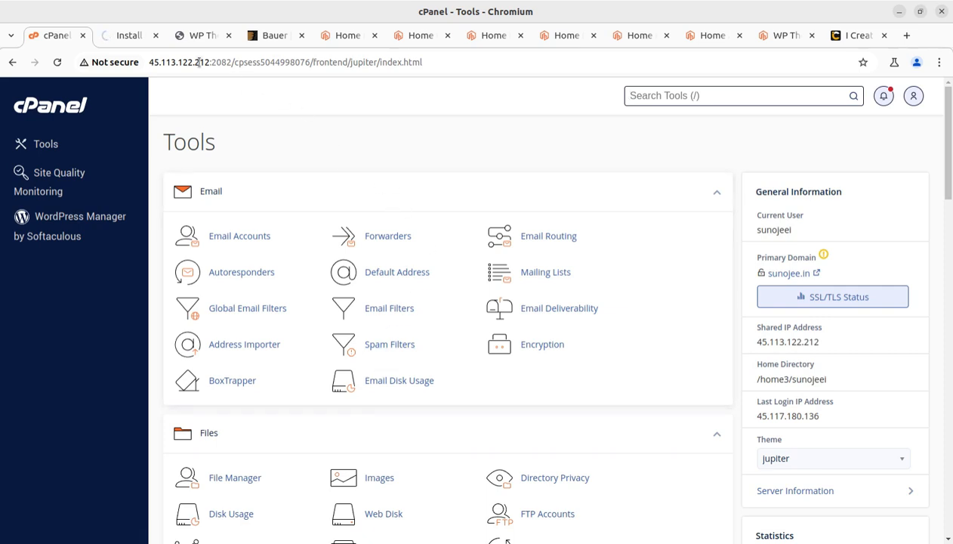
scroll(641, 358, "down", 2)
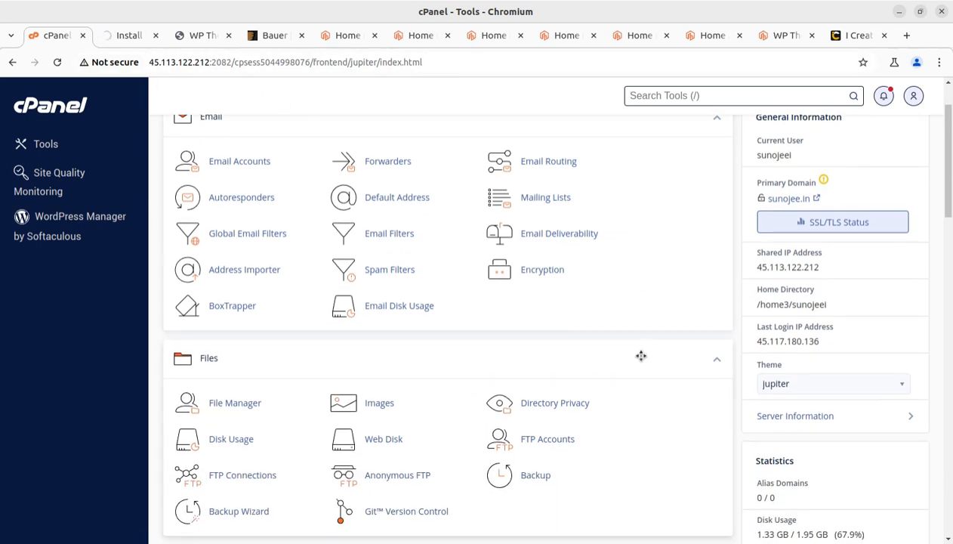
scroll(640, 356, "down", 3)
scroll(627, 351, "down", 5)
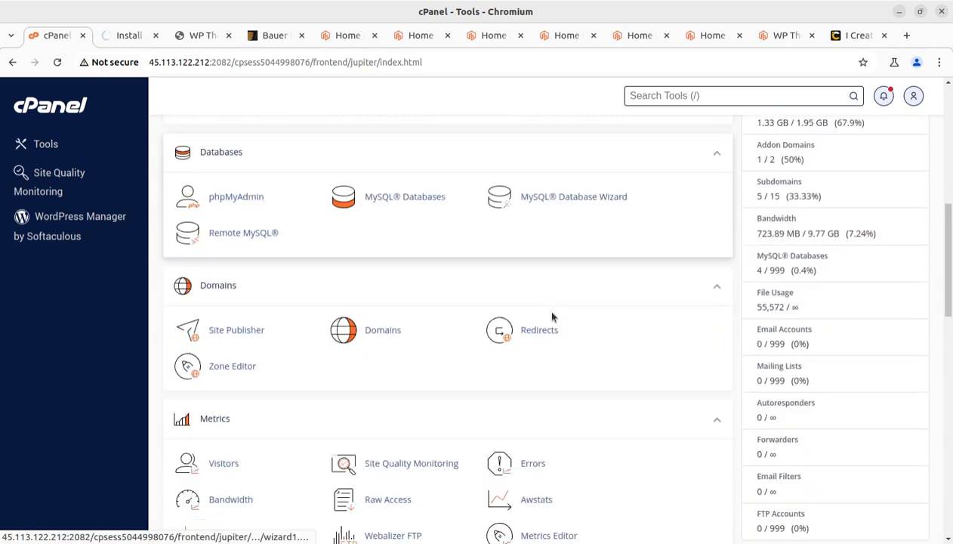
scroll(551, 317, "down", 4)
scroll(553, 315, "up", 8)
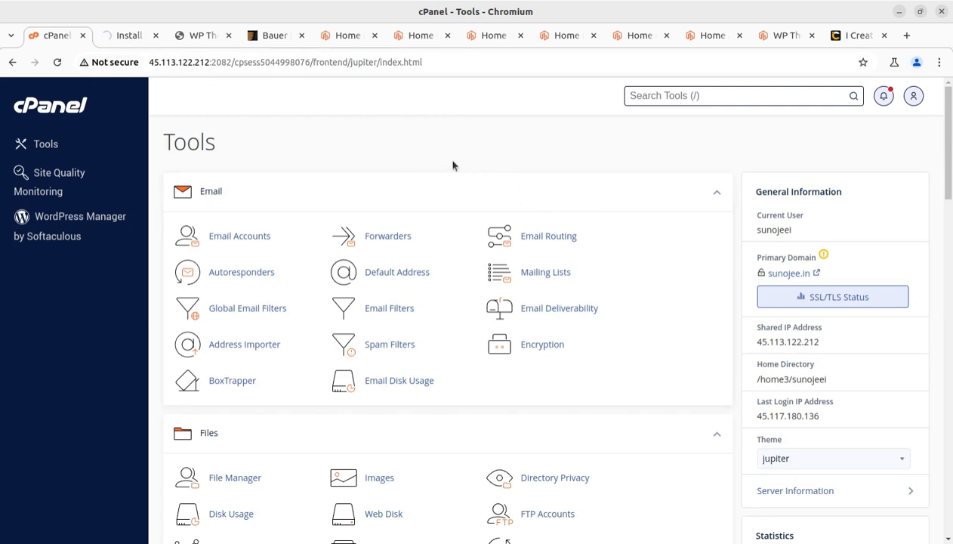
- Return to the Install Required Plugins page, review each plugin's installation result and highlight the completion message
key("ctrl+Tab")
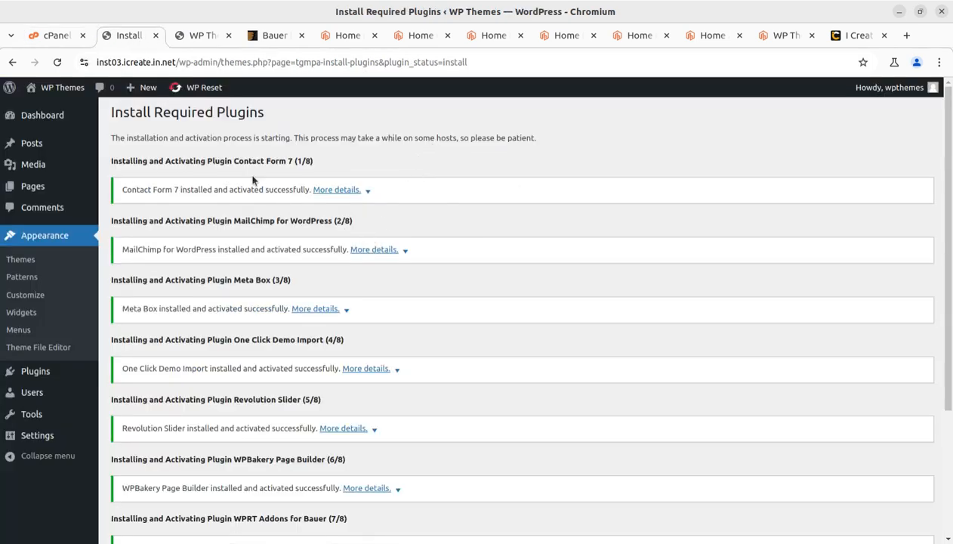
scroll(149, 187, "down", 5)
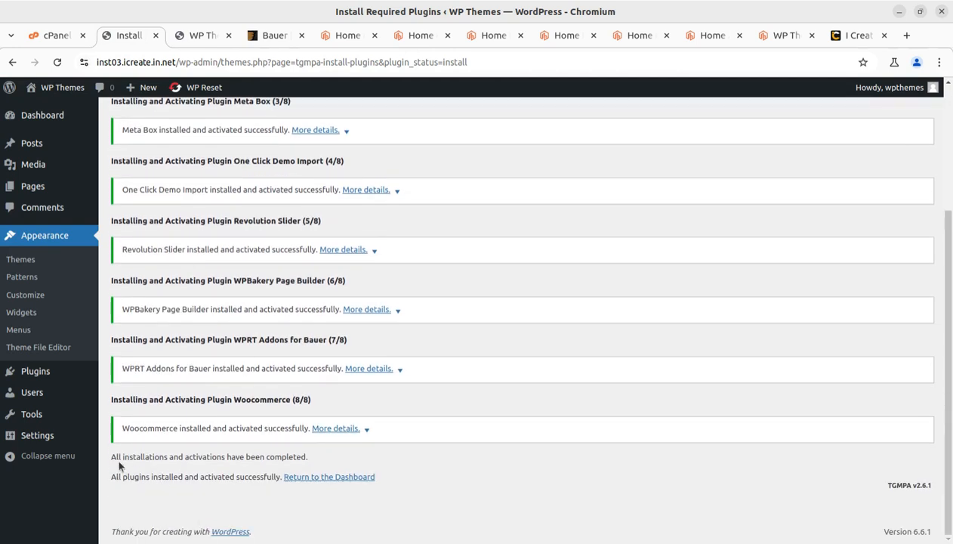
left_click_drag(128, 457, 314, 463)
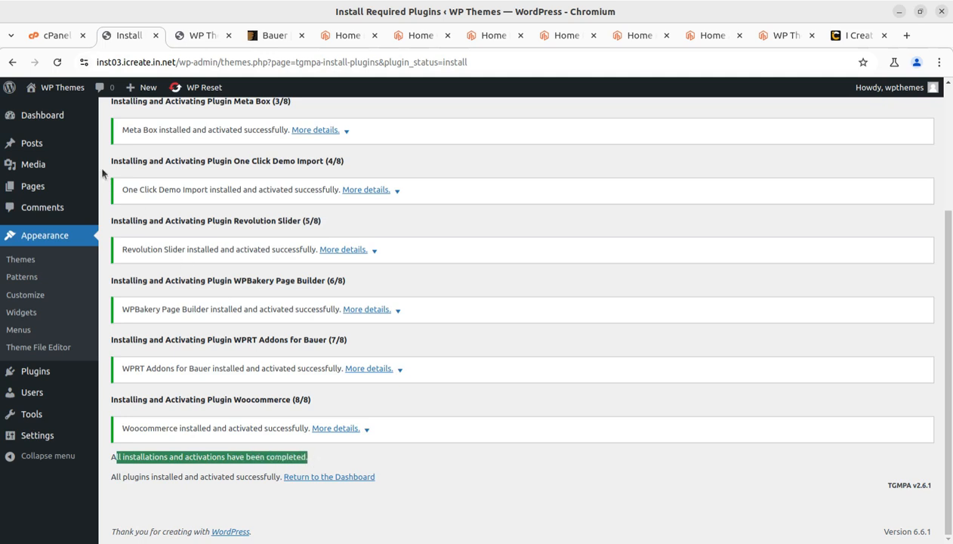
- Skip WooCommerce's guided setup and bypass its business location question by loading the /wp-admin address
left_click(45, 123)
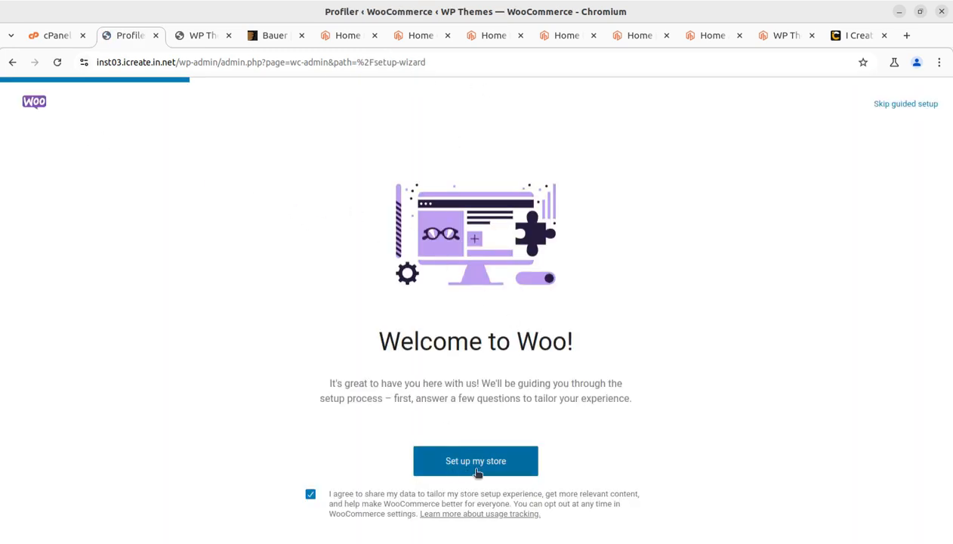
left_click(893, 106)
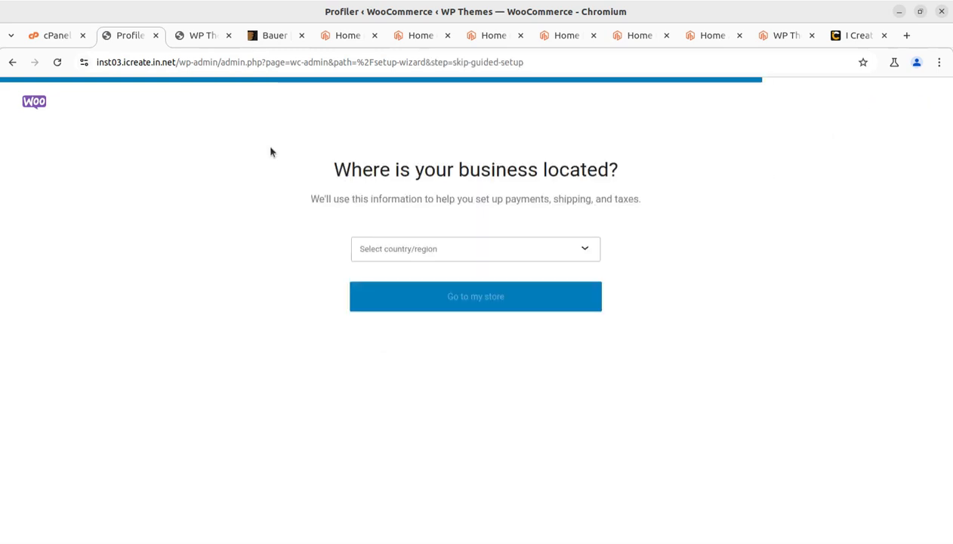
left_click_drag(218, 62, 695, 72)
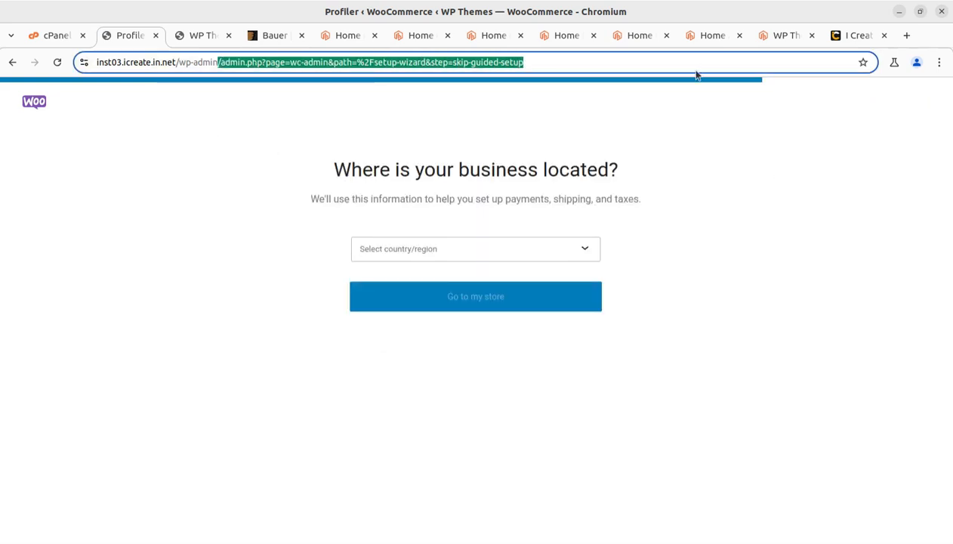
key("BackSpace")
key("Return")
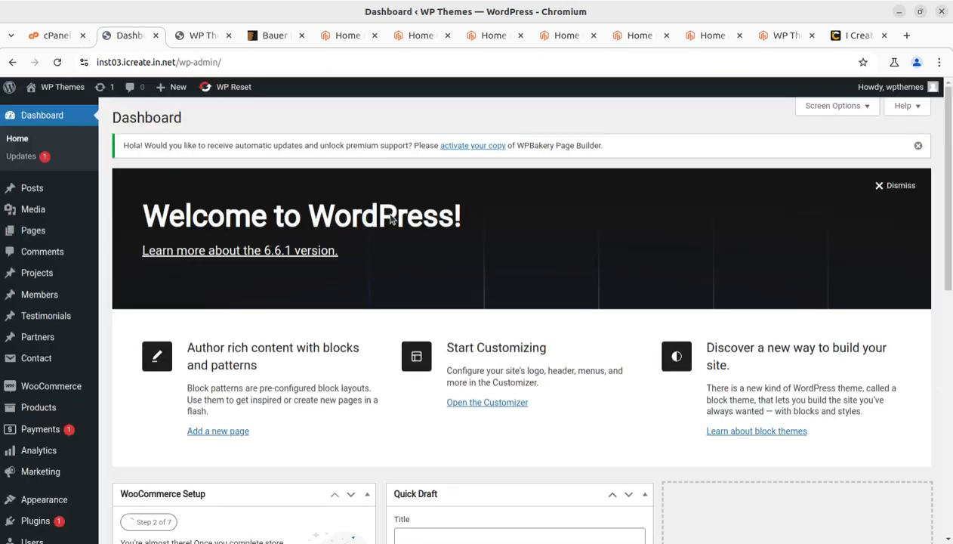
- Open the Installed Plugins list and review the plugins installed with the Bauer theme
scroll(83, 385, "down", 2)
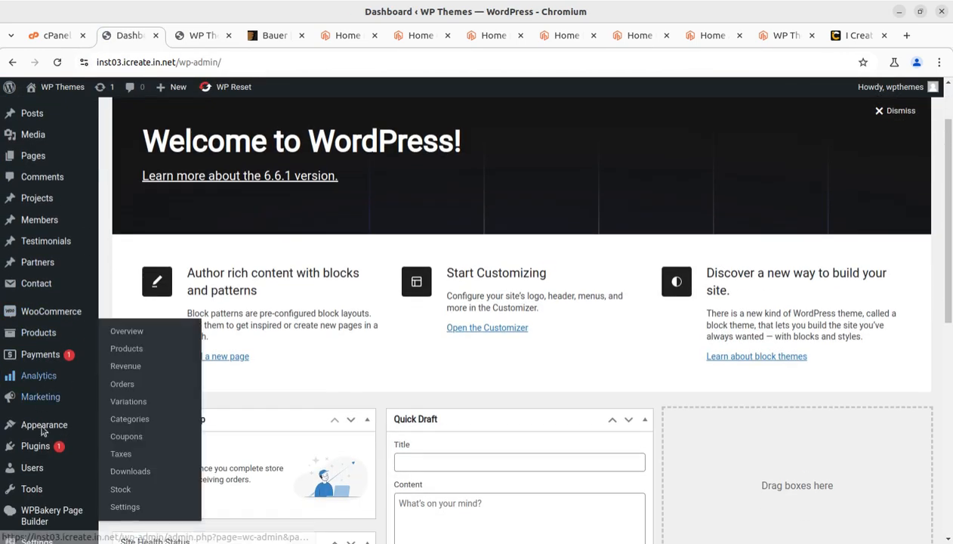
mouse_move(87, 447)
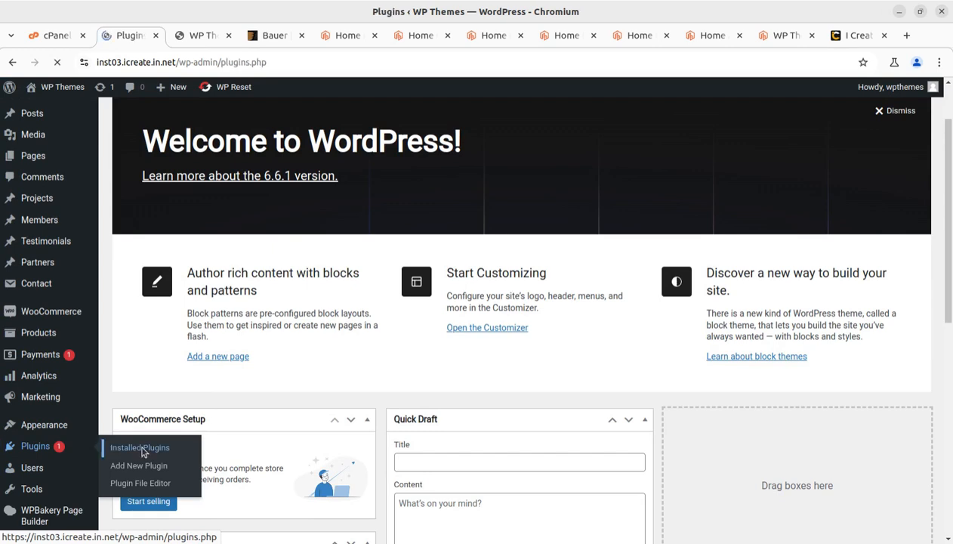
scroll(211, 274, "down", 5)
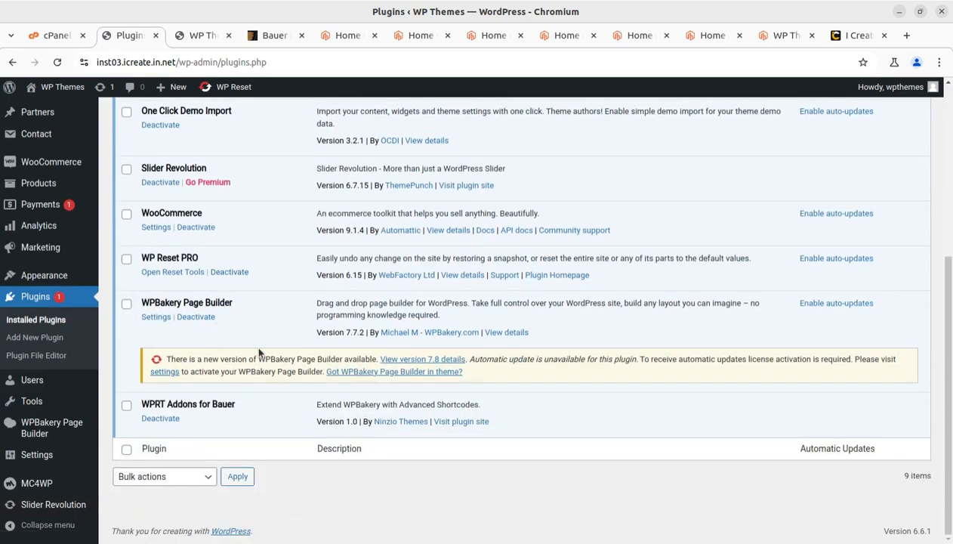
scroll(321, 337, "up", 5)
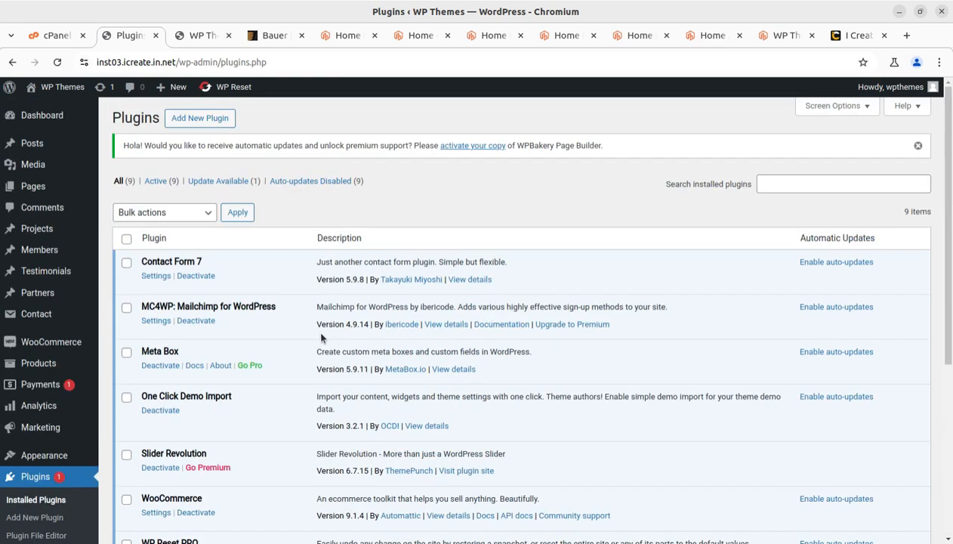
scroll(200, 400, "down", 2)
scroll(201, 400, "up", 2)
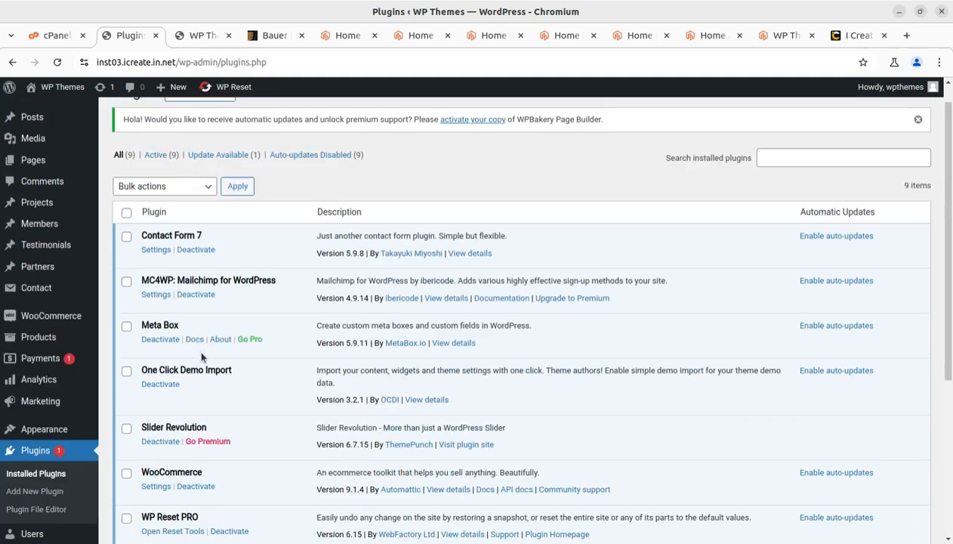
- Reload the site's front page to check its appearance with the Bauer theme, then return to the Plugins page
left_click(184, 38)
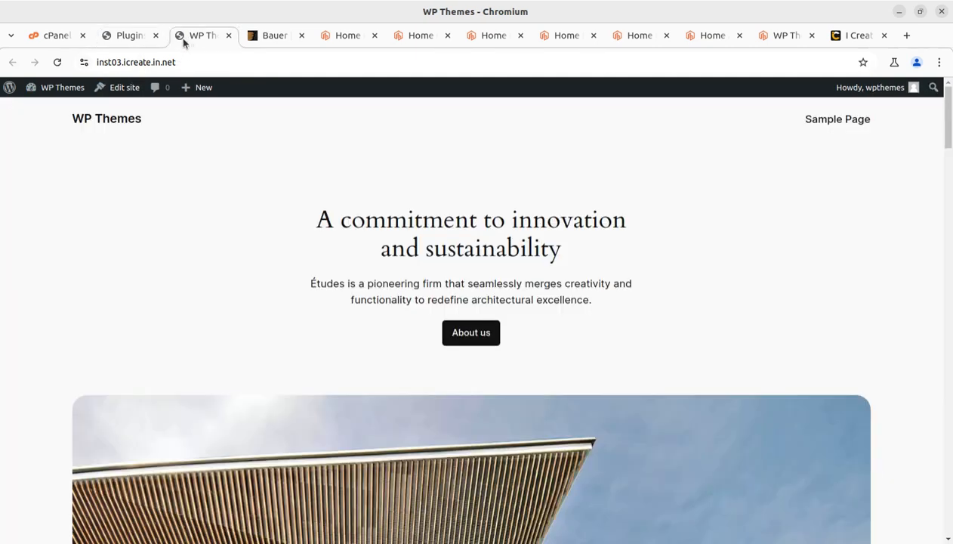
left_click(58, 63)
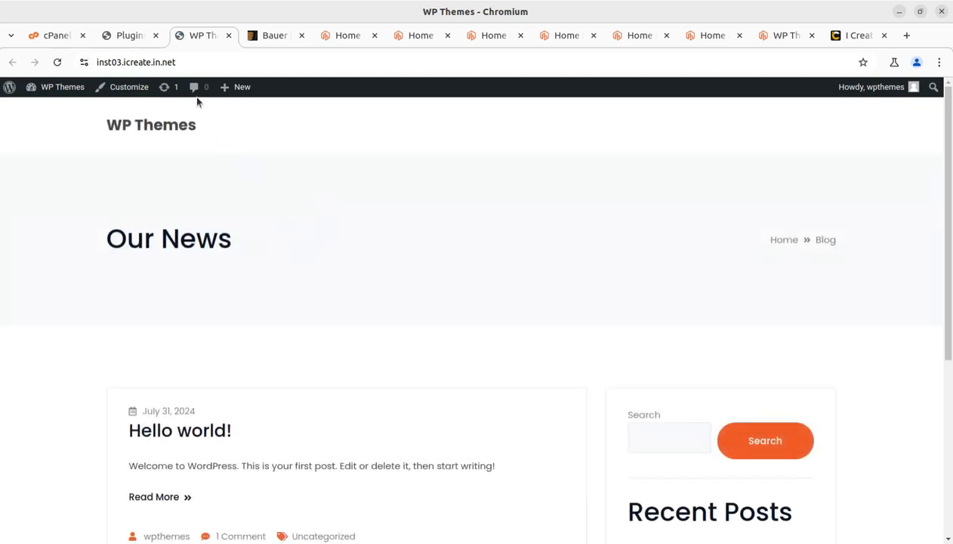
left_click(126, 38)
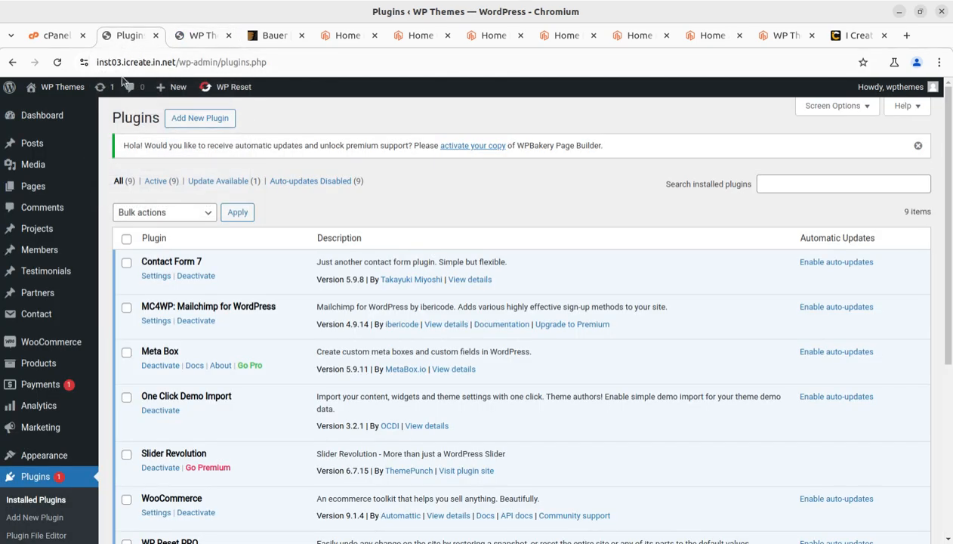
- View the Bauer demo home pages one after another through Home Architecture, then return to the Plugins page
left_click(347, 37)
left_click(424, 38)
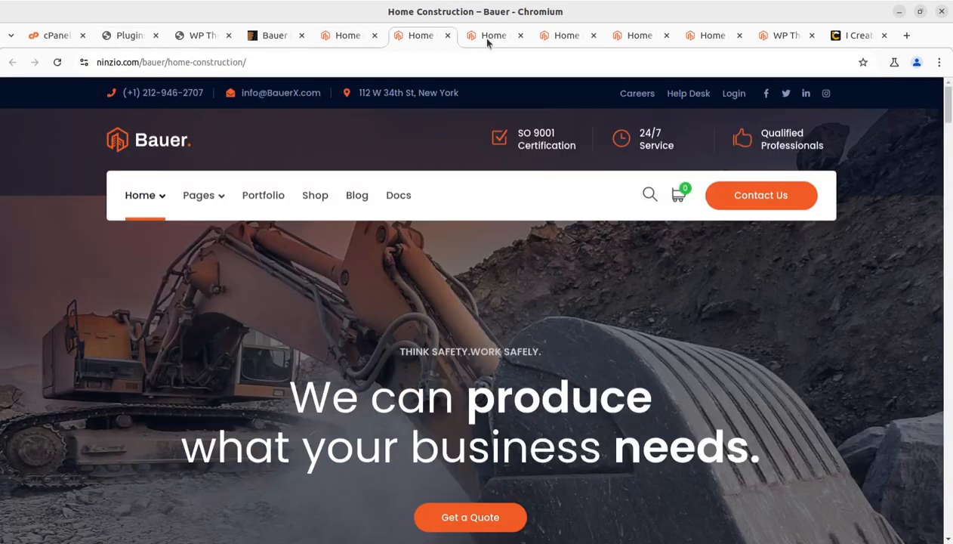
left_click(495, 38)
left_click(568, 38)
left_click(642, 40)
left_click(710, 38)
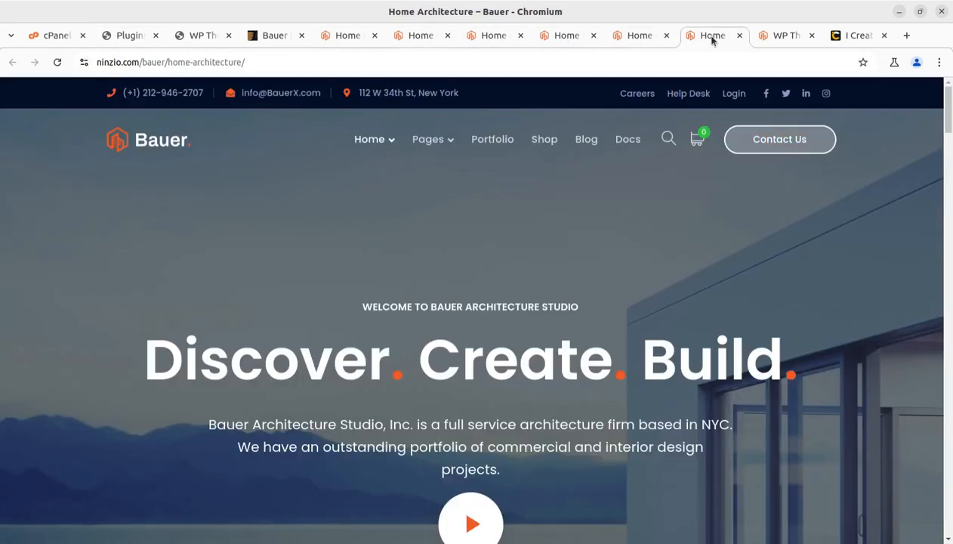
left_click(135, 38)
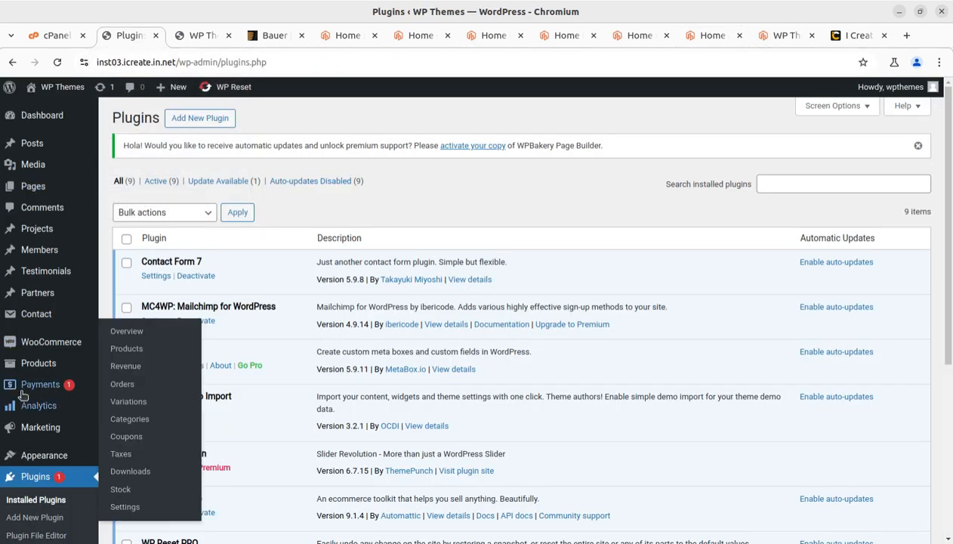
- Open the theme's Import Demo Data page and highlight the note about setting up the slider separately
scroll(34, 370, "down", 3)
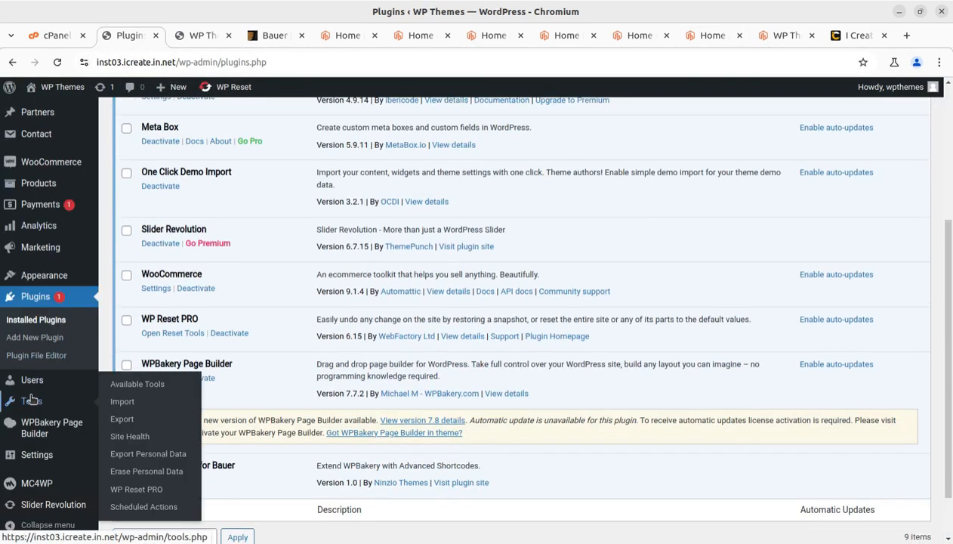
mouse_move(34, 282)
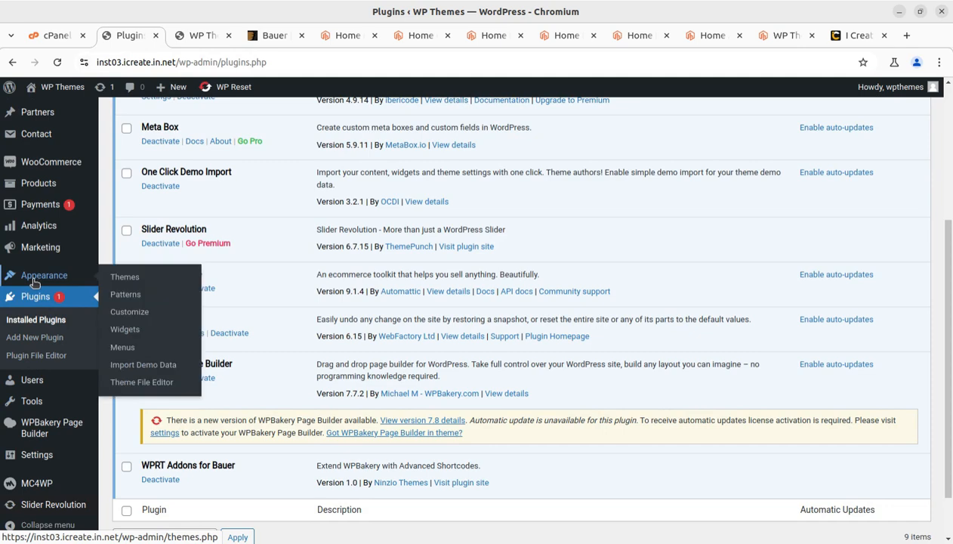
left_click(130, 363)
scroll(248, 368, "down", 3)
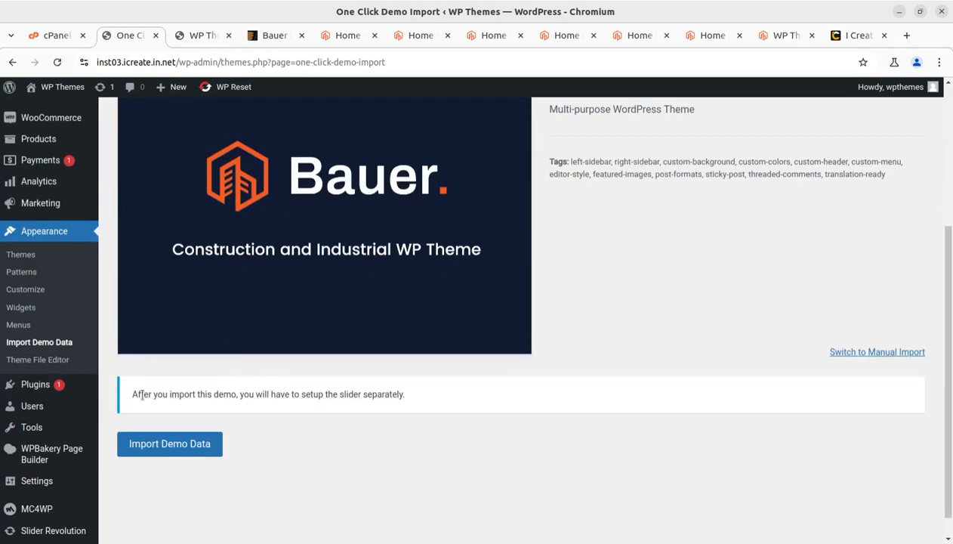
left_click_drag(132, 394, 451, 406)
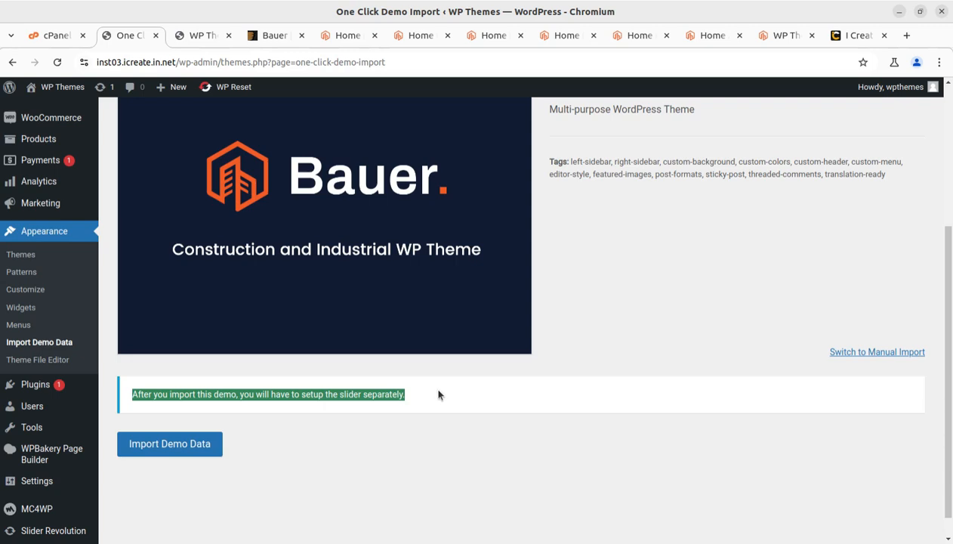
left_click(437, 393)
- Start importing the Bauer demo data without selecting any of the additional recommended plugins
left_click(163, 450)
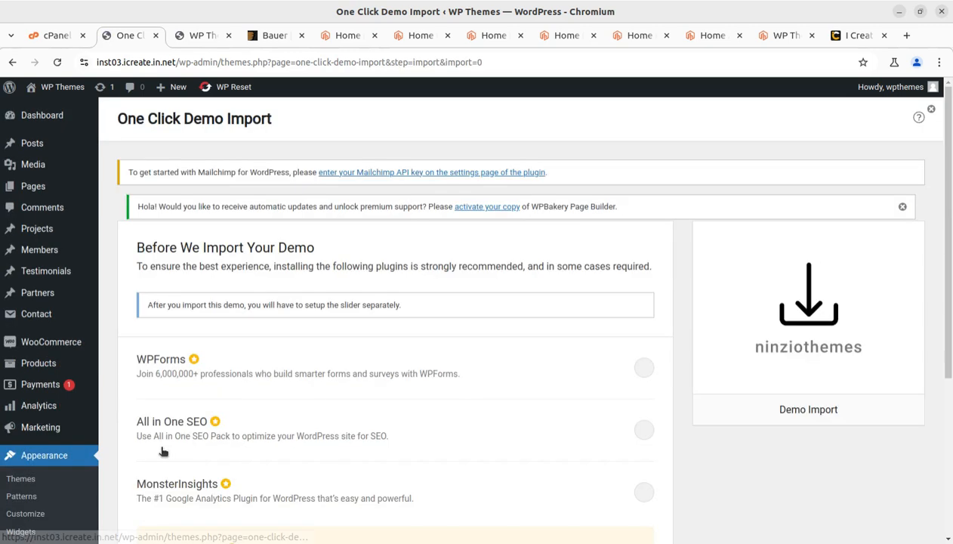
scroll(527, 429, "down", 3)
left_click(588, 416)
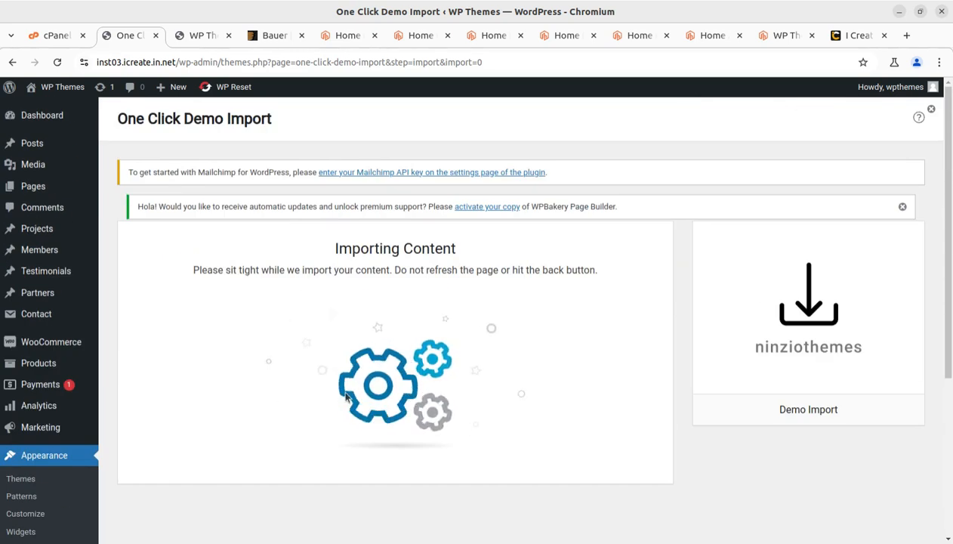
- Open the Media Library in a new tab and reload it to check which media files have been imported
mouse_move(45, 173)
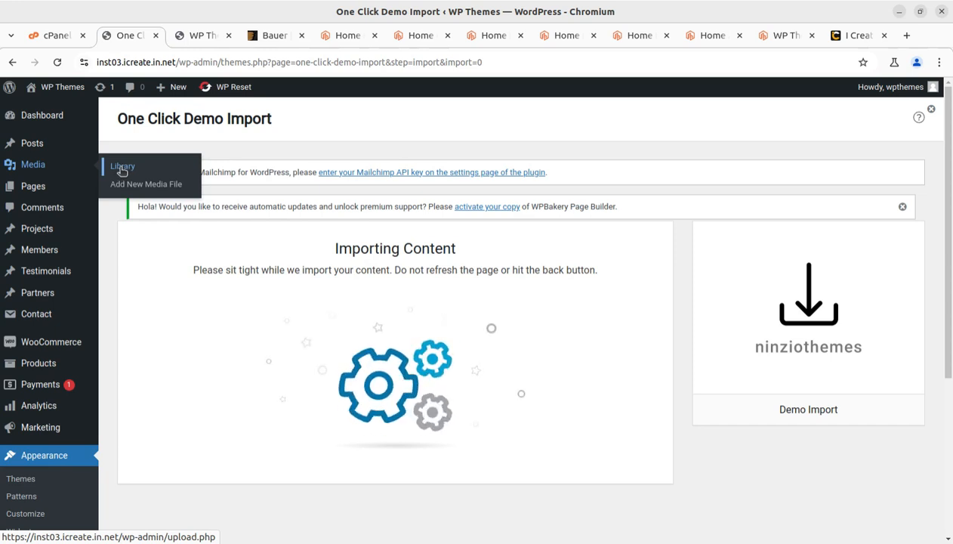
middle_click(123, 169)
left_click(181, 35)
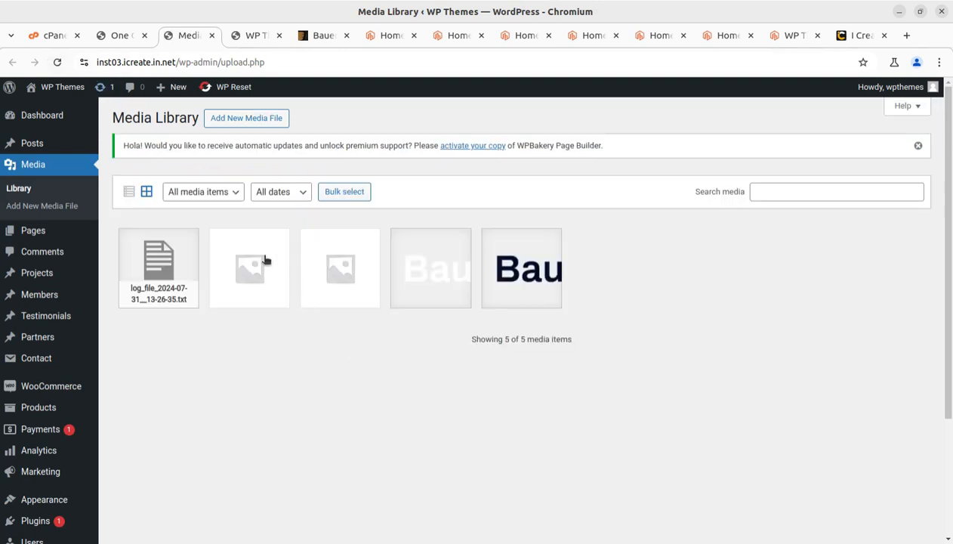
left_click(117, 35)
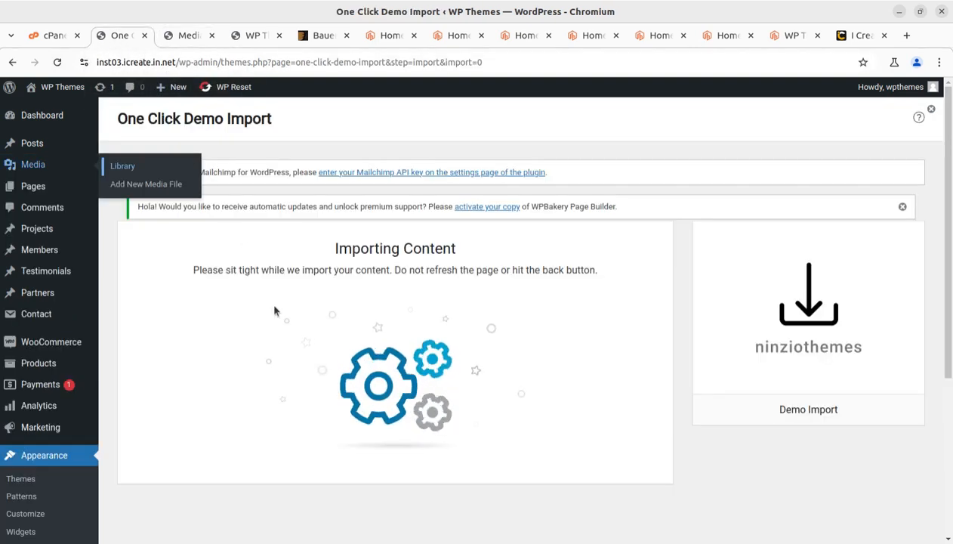
left_click(185, 37)
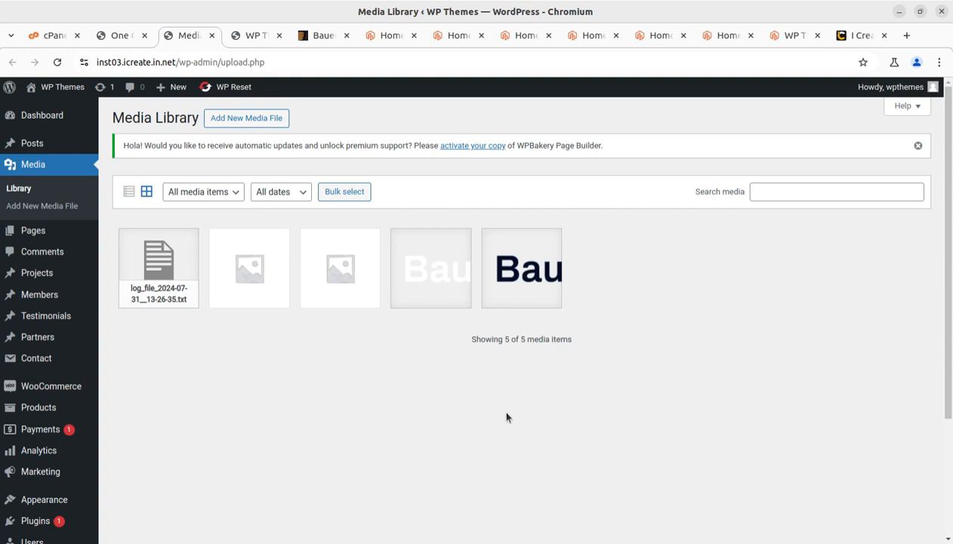
left_click(58, 62)
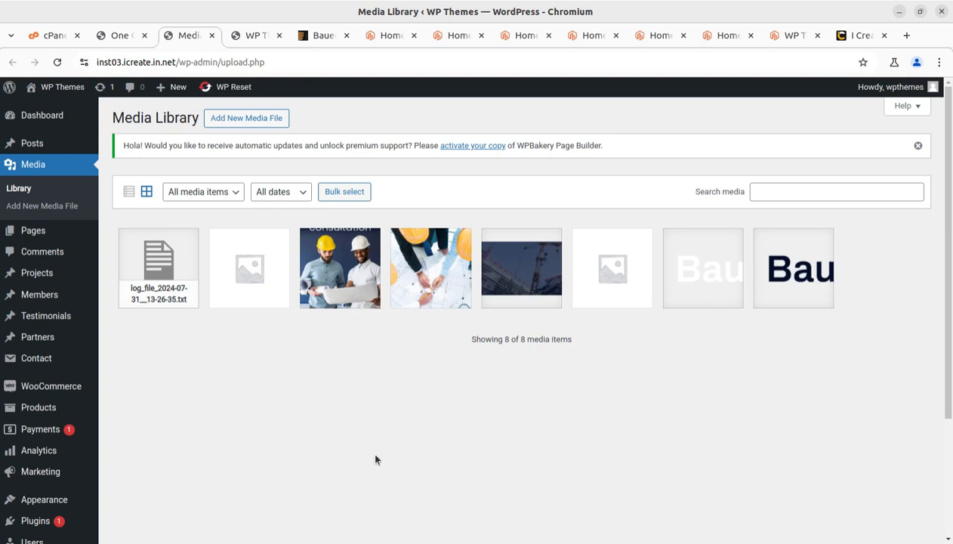
- View the Bauer demo home pages from Home Main through Home Architecture, then review the theme's item page on ThemeForest
left_click(120, 36)
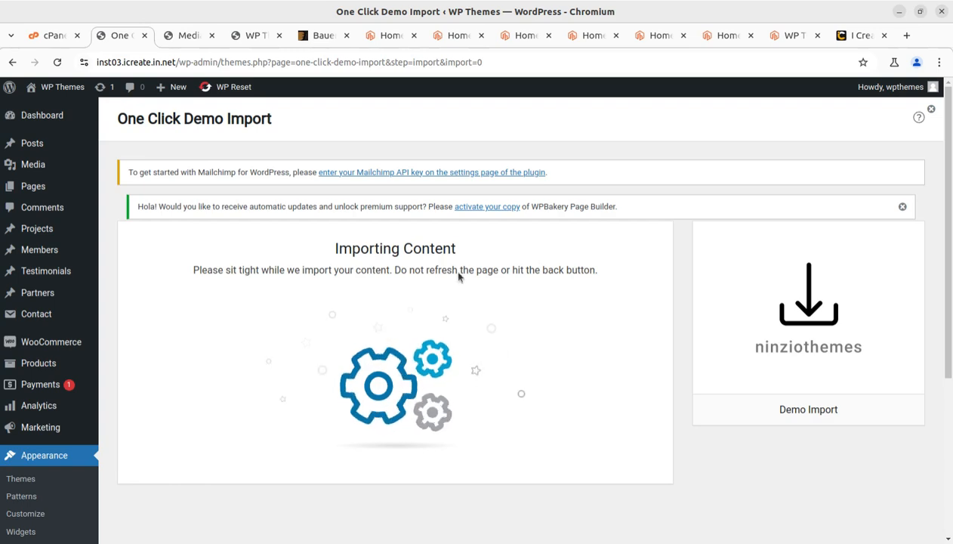
left_click(381, 36)
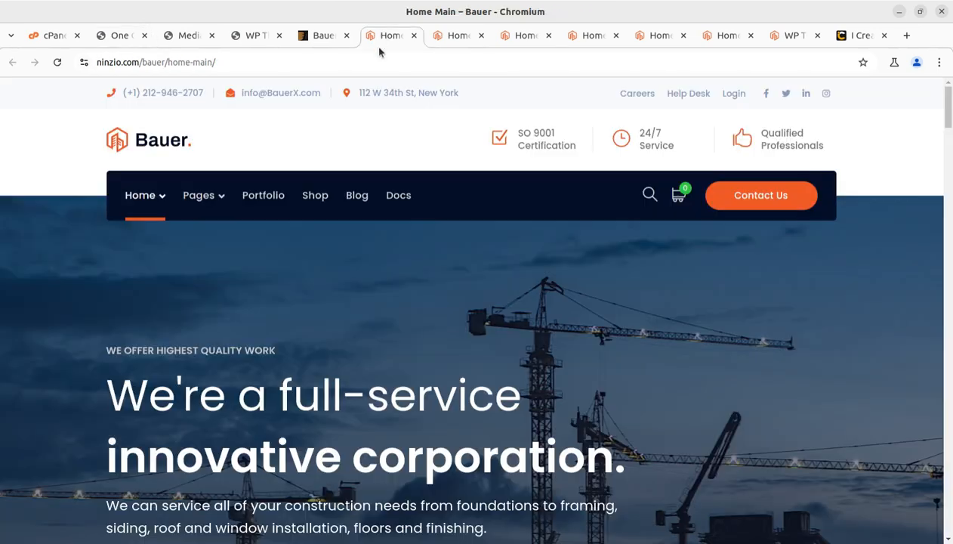
left_click(457, 35)
left_click(530, 40)
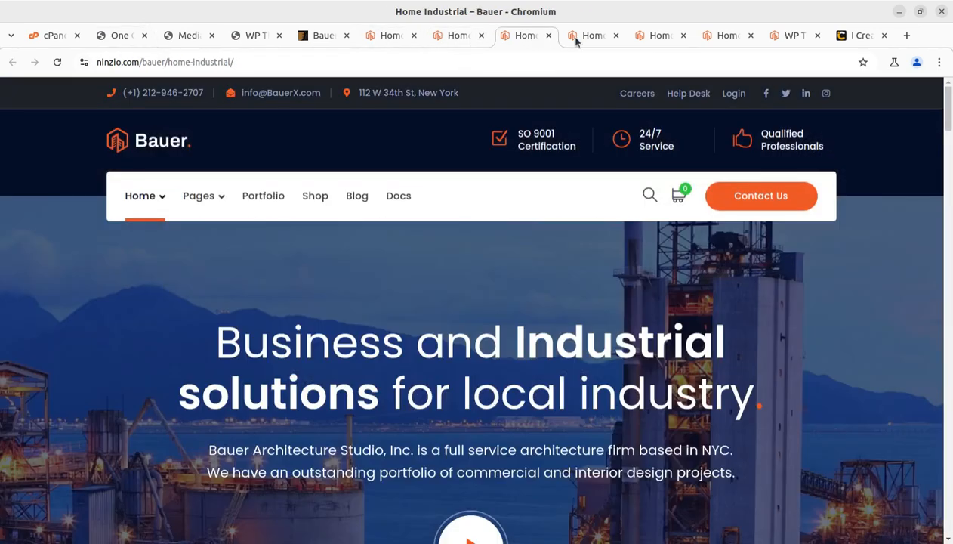
left_click(600, 41)
left_click(648, 41)
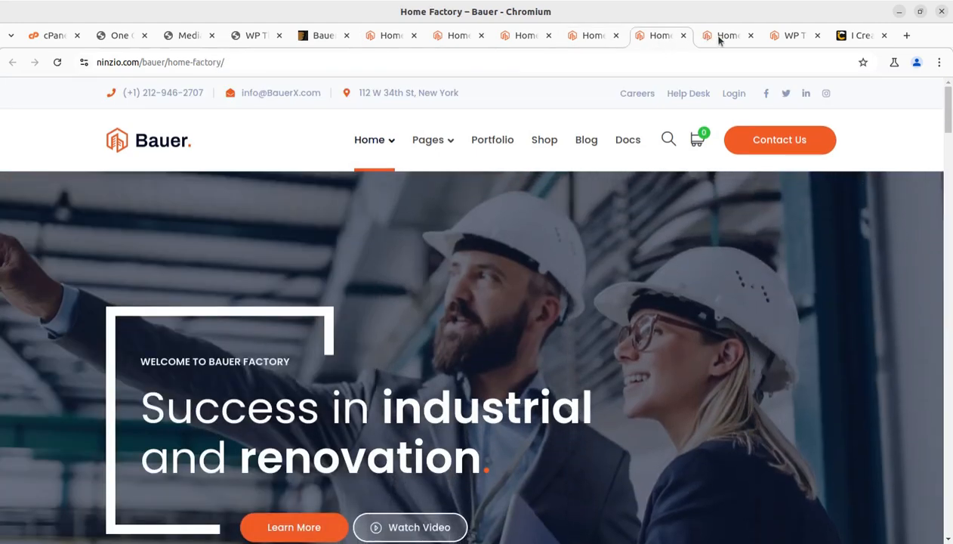
left_click(719, 36)
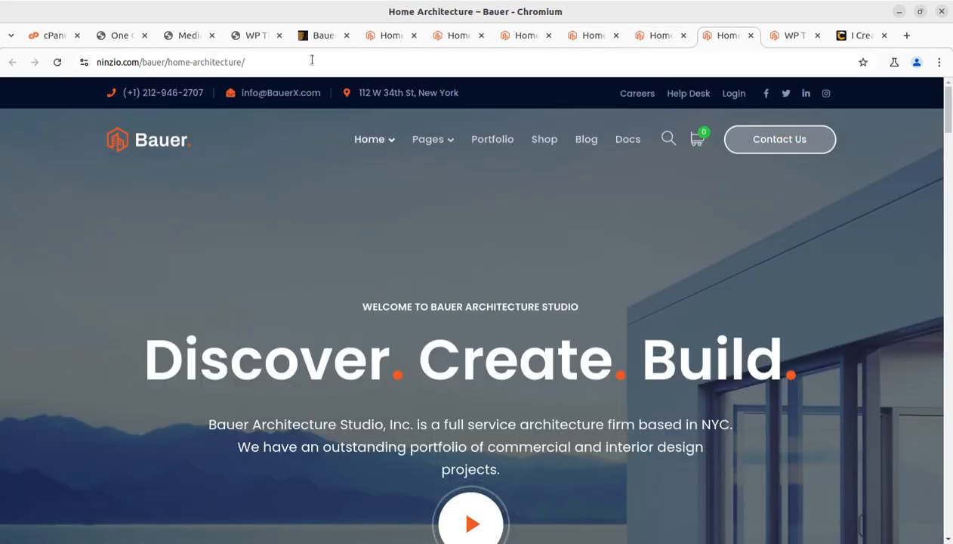
left_click(320, 38)
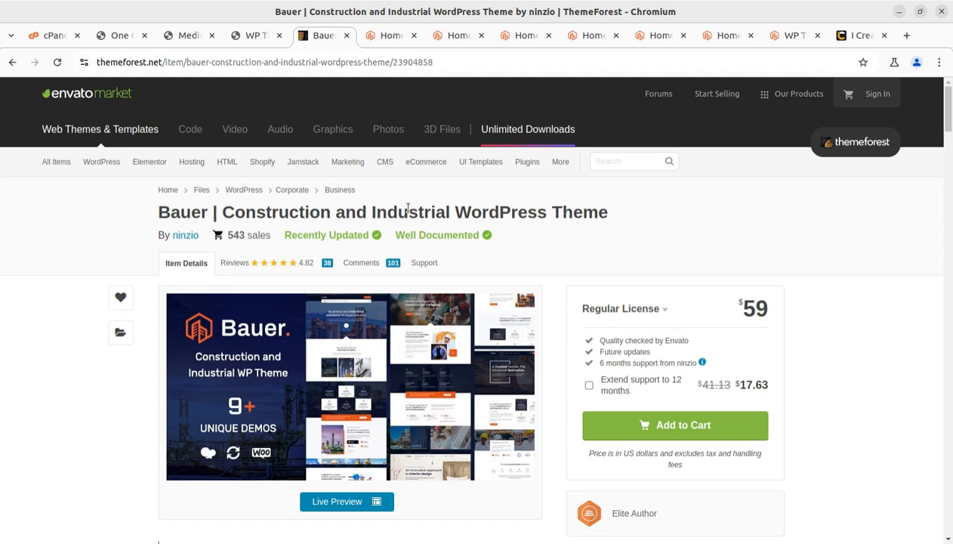
scroll(691, 299, "down", 2)
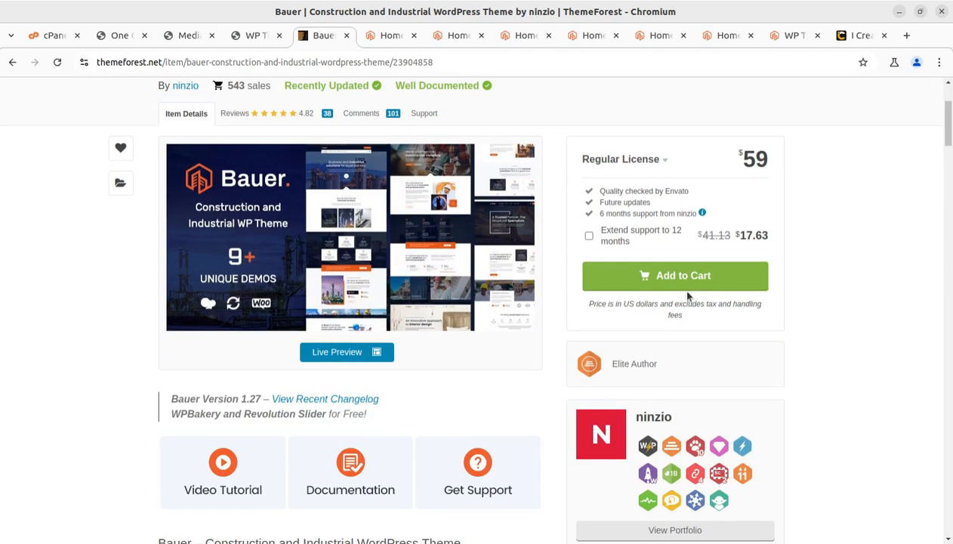
- Look through the imported files in the Media Library and check the progress of the demo import
left_click(189, 35)
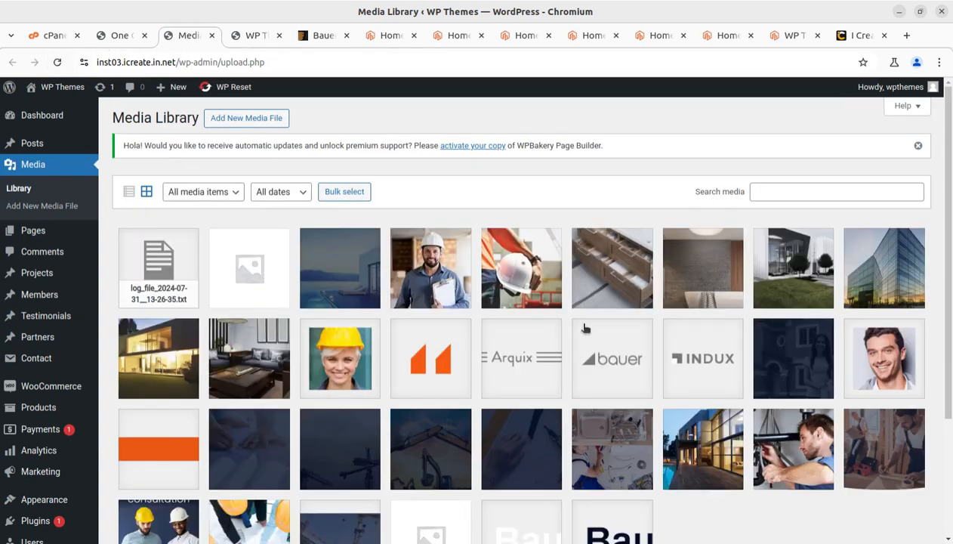
scroll(589, 330, "down", 3)
scroll(354, 313, "up", 2)
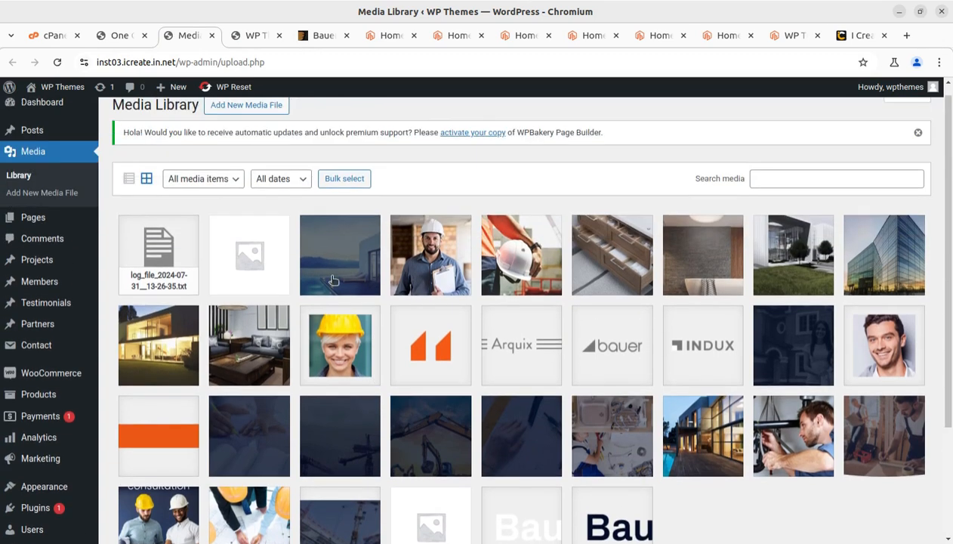
left_click(123, 37)
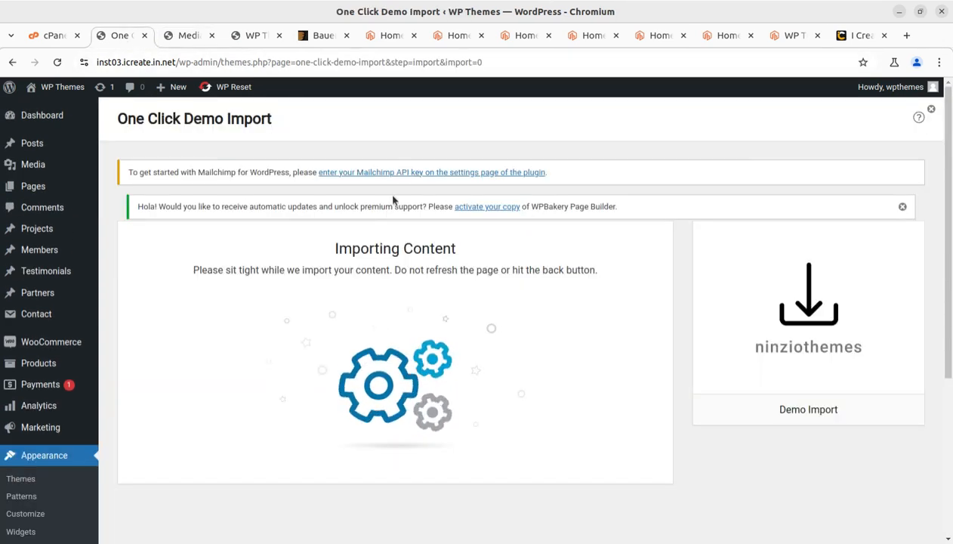
left_click(185, 37)
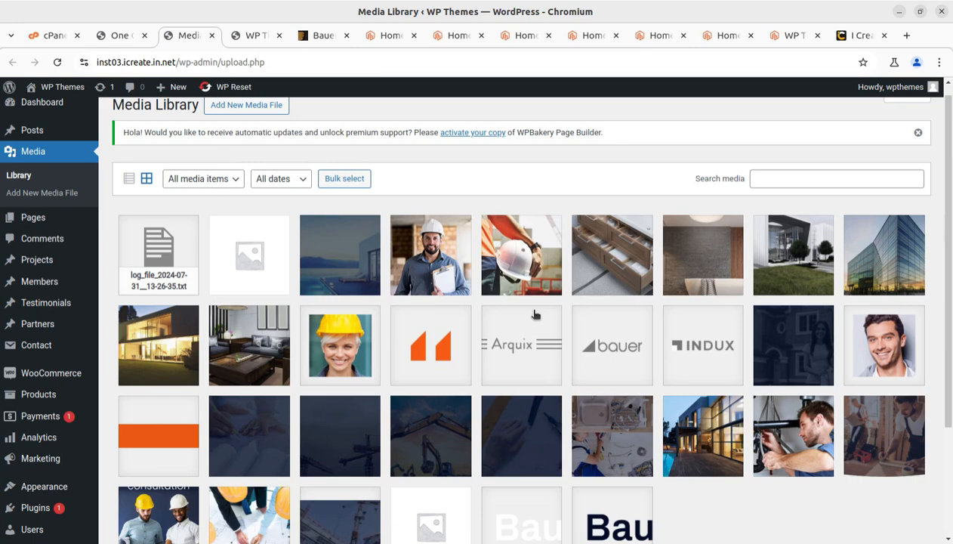
- Go through the open Bauer demo pages again, including Home Main, Home Construction and Home Architecture
left_click(390, 36)
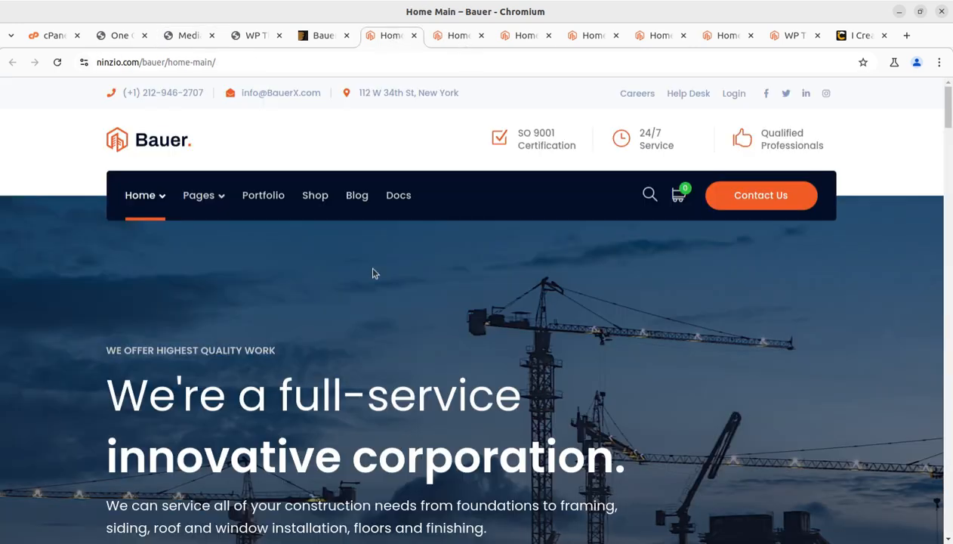
left_click(456, 37)
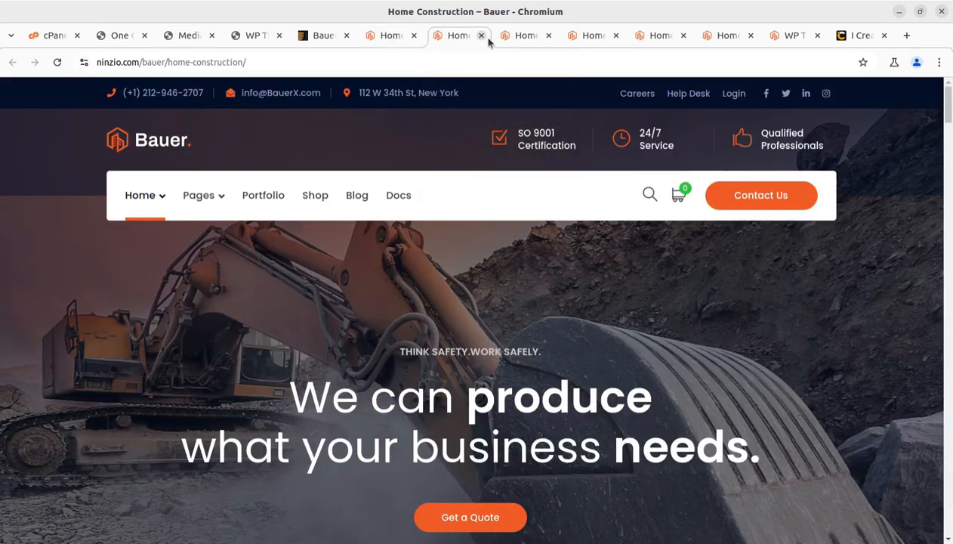
left_click(587, 38)
left_click(656, 38)
left_click(719, 39)
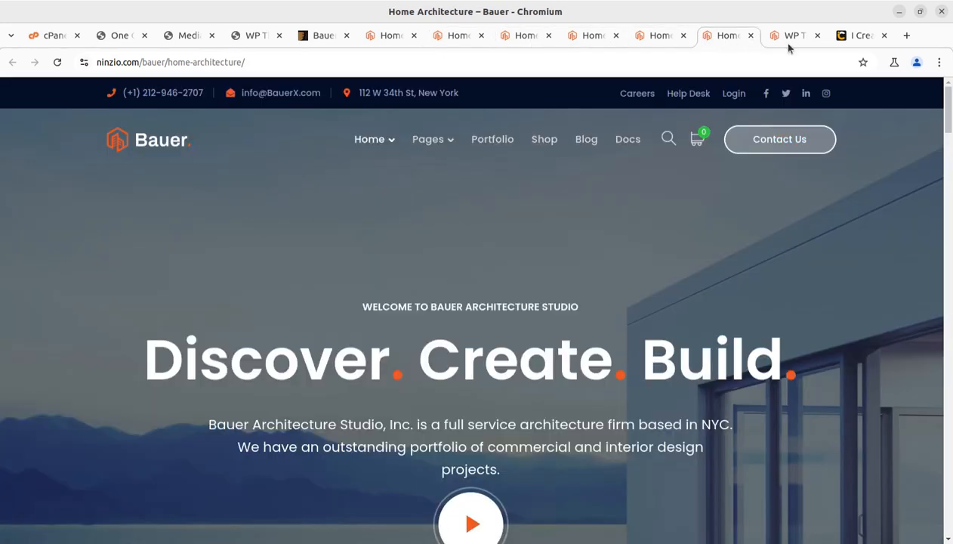